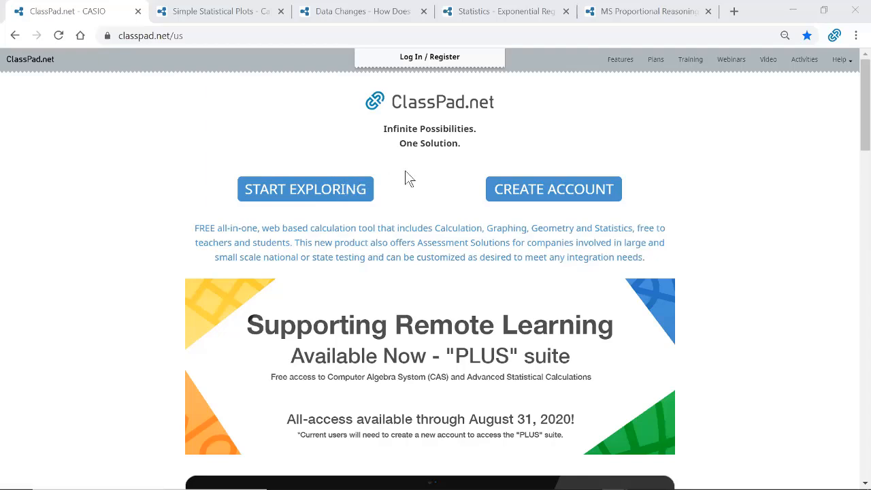
Start exploring with a blank paper and add a statistics table to it
left_click(332, 192)
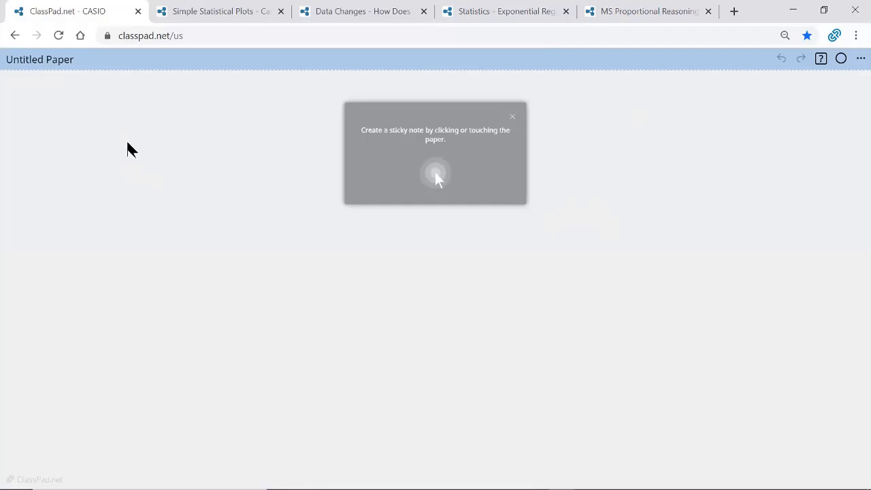
left_click(93, 165)
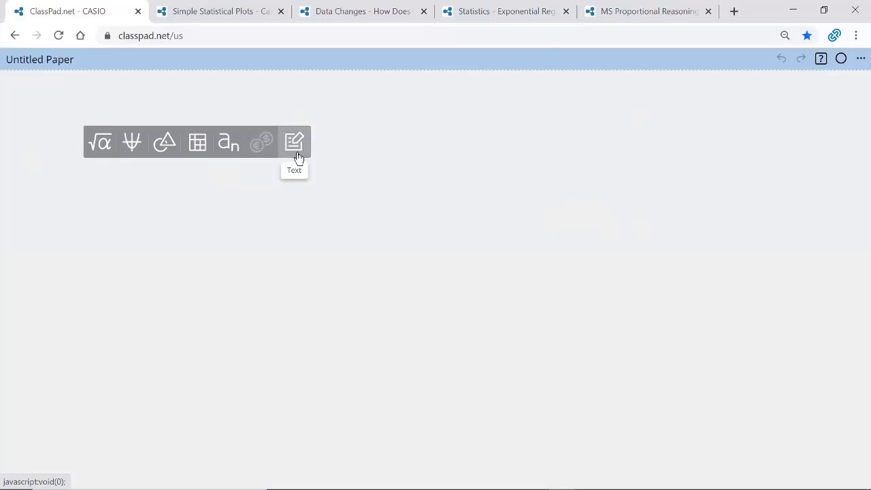
left_click(199, 145)
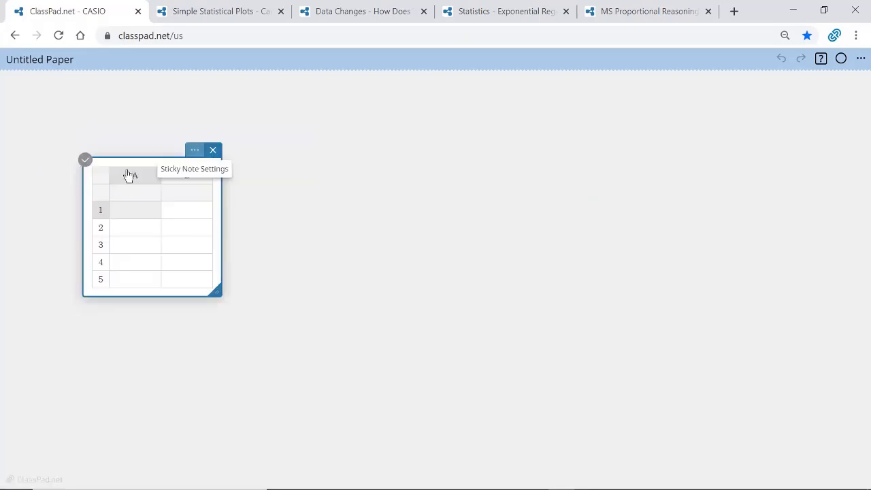
left_click(334, 136)
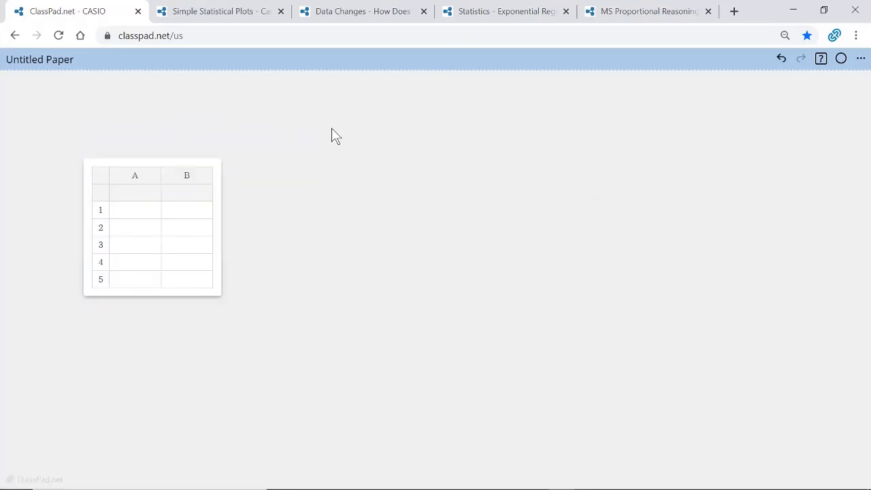
left_click(423, 116)
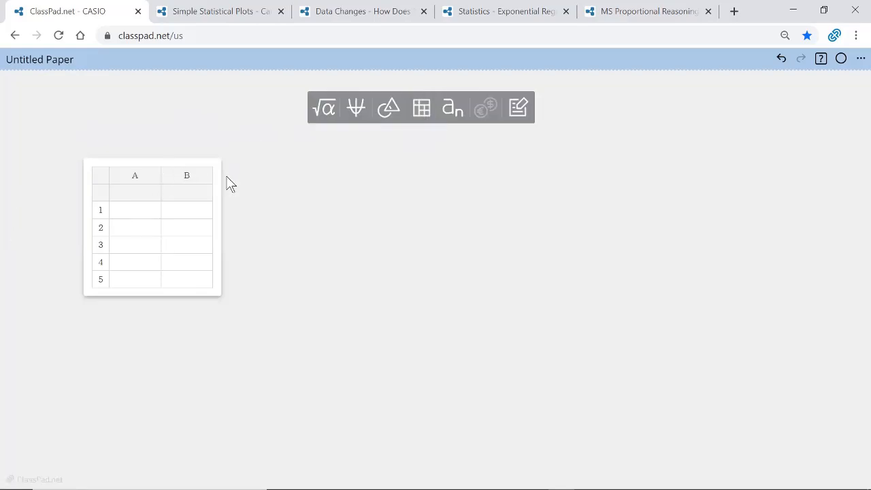
Name column A "pet" and enter 2, 0 and 1 in its rows 1 to 3
left_click(141, 193)
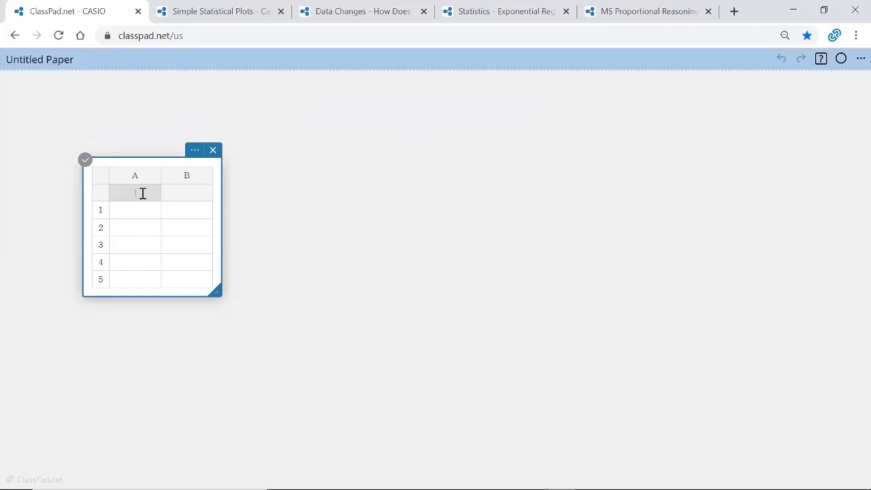
type("pet")
left_click(134, 214)
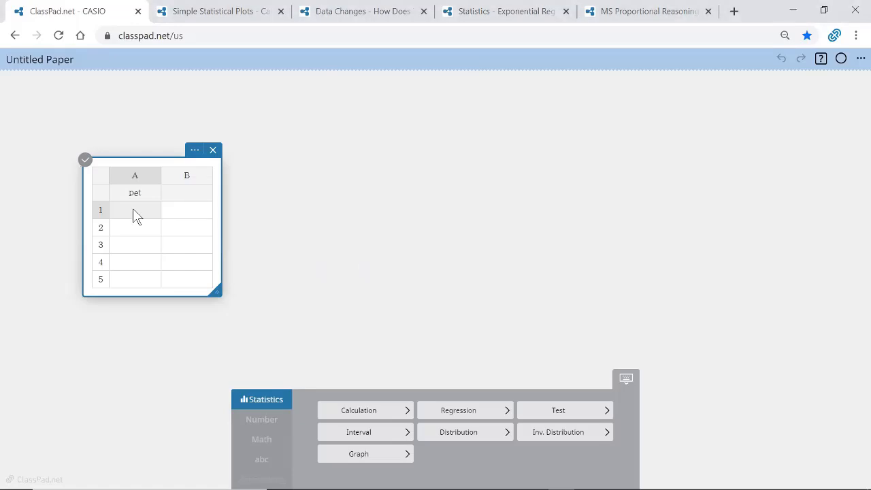
type("8")
key("Return")
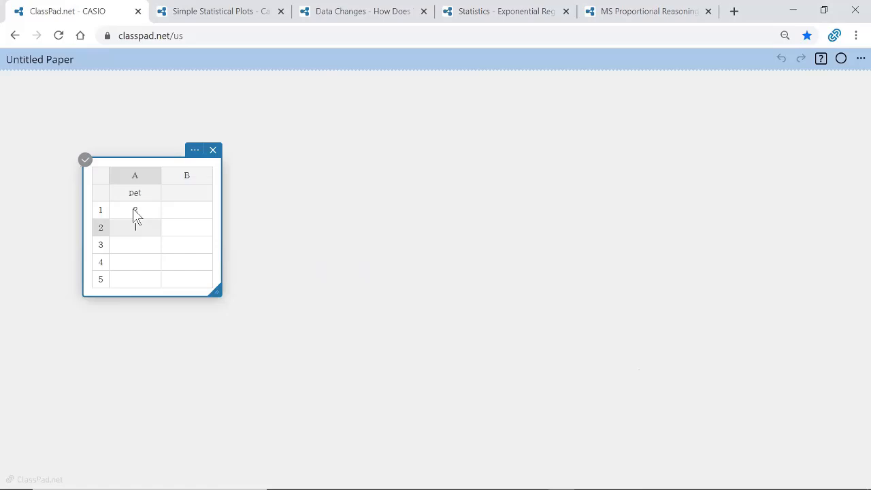
type("0")
key("Return")
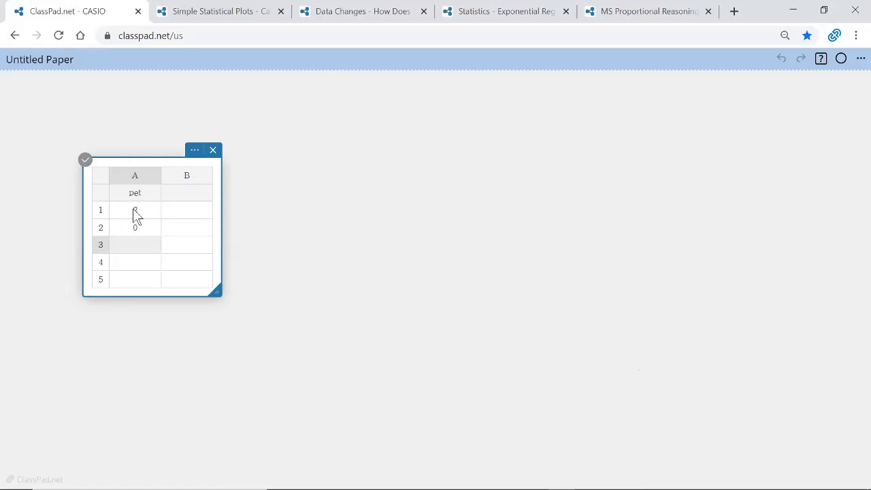
type("1")
key("Return")
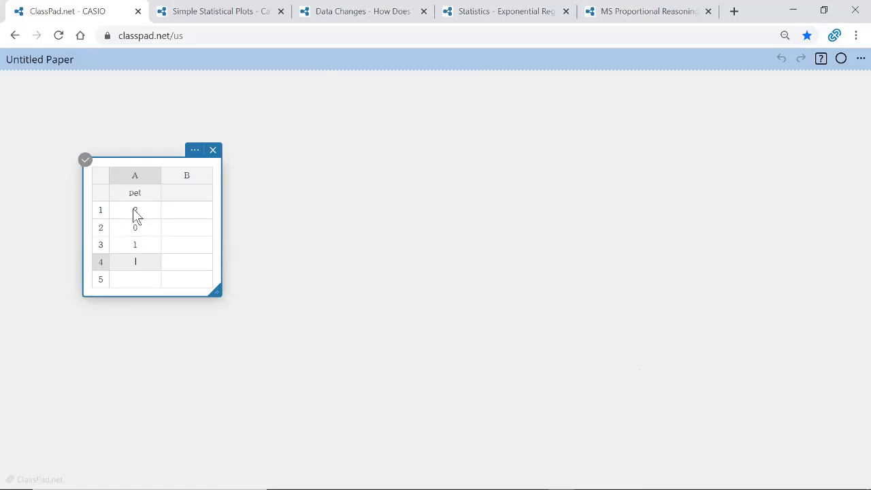
key("Return")
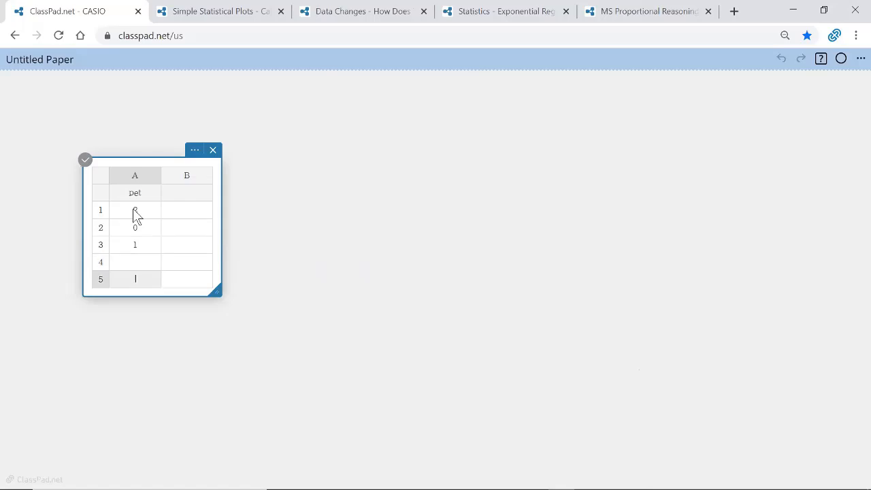
Enter 1, 0, 2 and 0 in rows 4 to 7 of the pet column
left_click(124, 250)
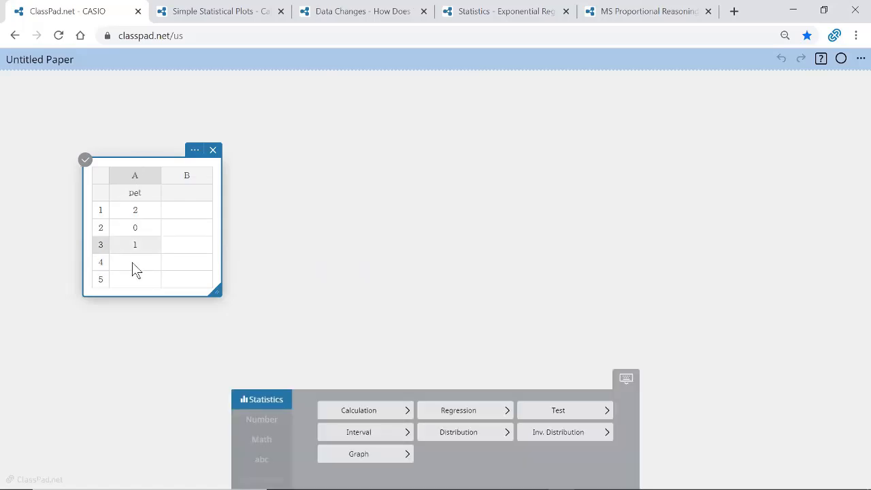
left_click(134, 270)
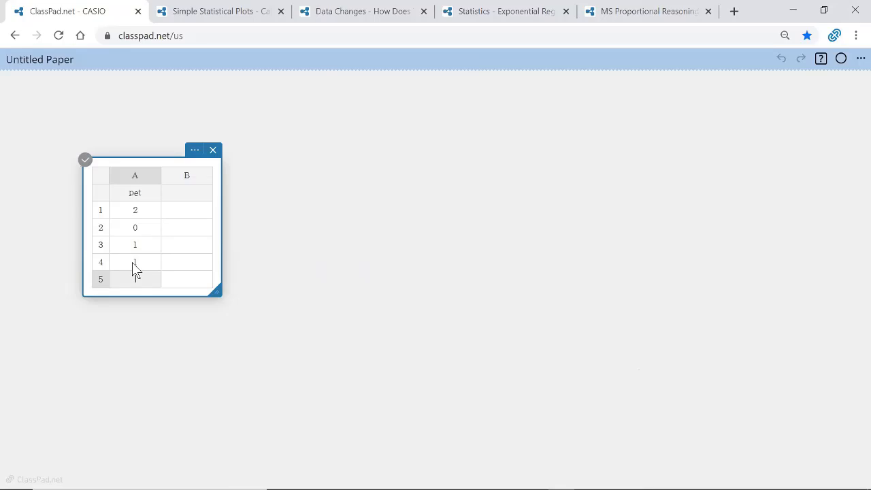
type("0")
key("Return")
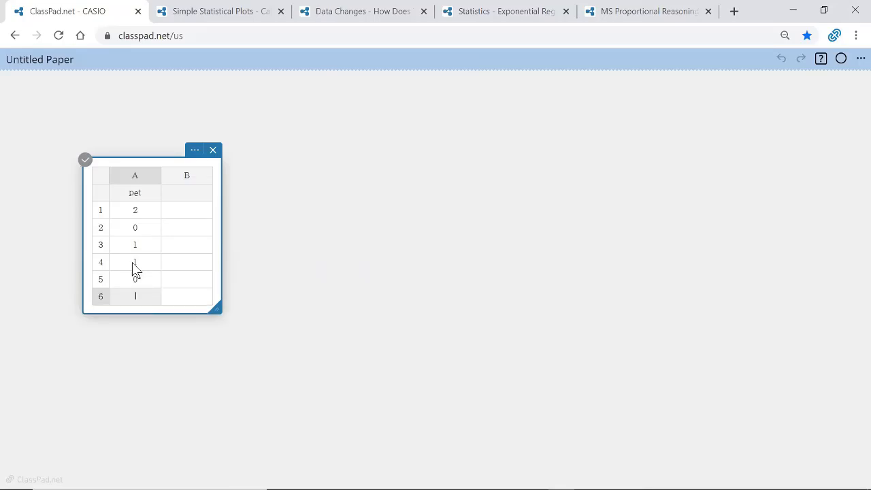
type("2")
key("Return")
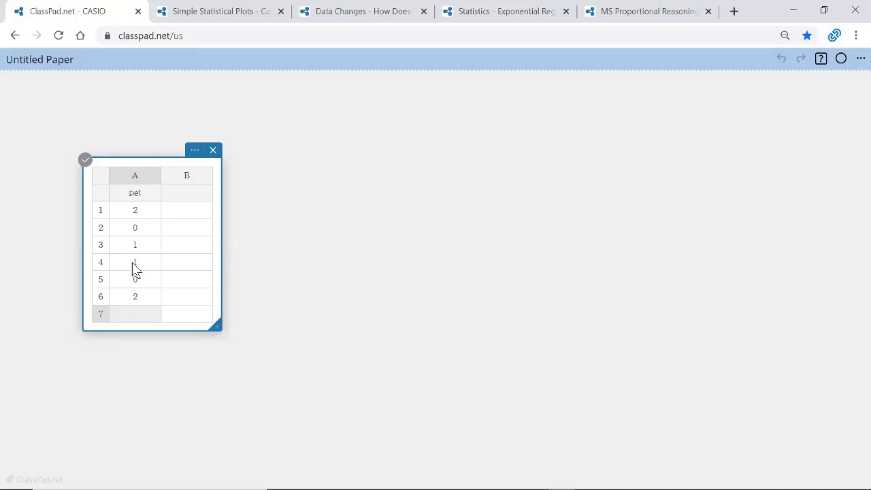
type("0")
key("Return")
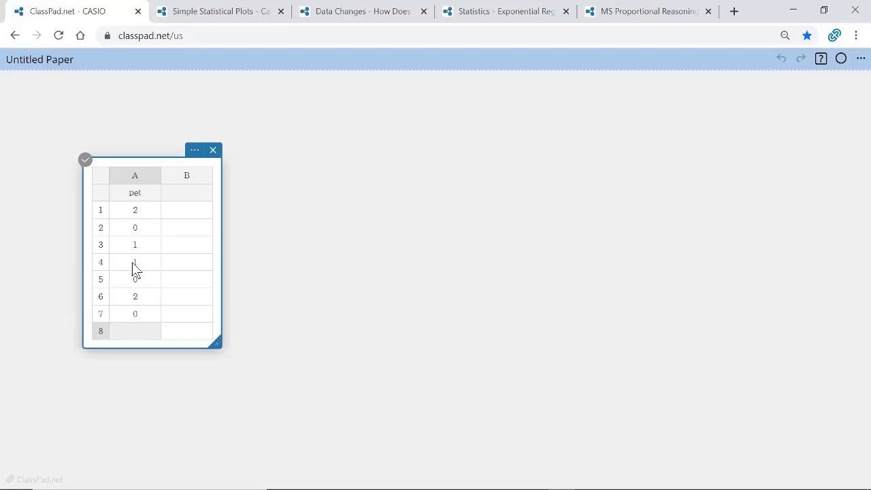
Move the statistics table toward the upper middle of the paper and enter 3 in row 8 of the pet column
left_click(268, 182)
left_click_drag(153, 158, 538, 111)
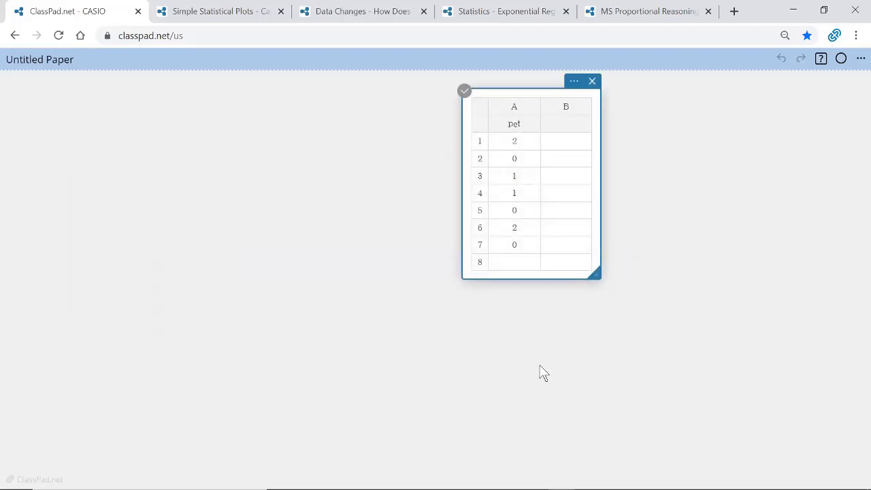
left_click(511, 264)
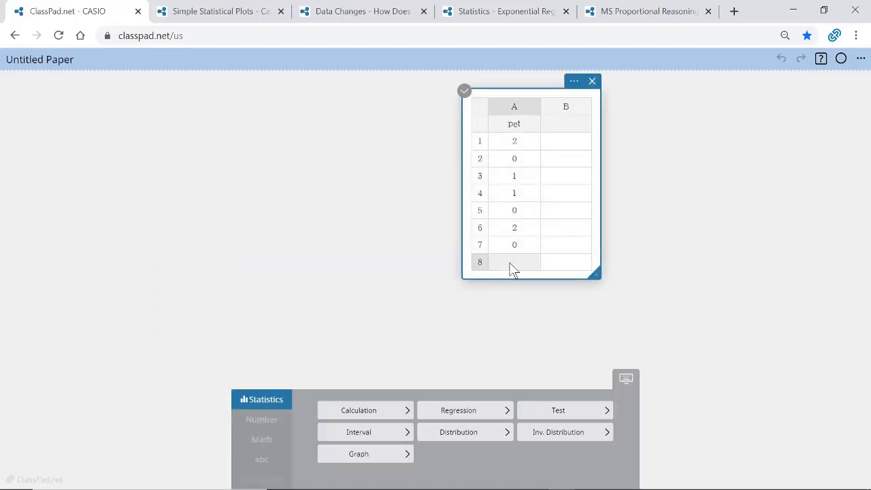
type("3")
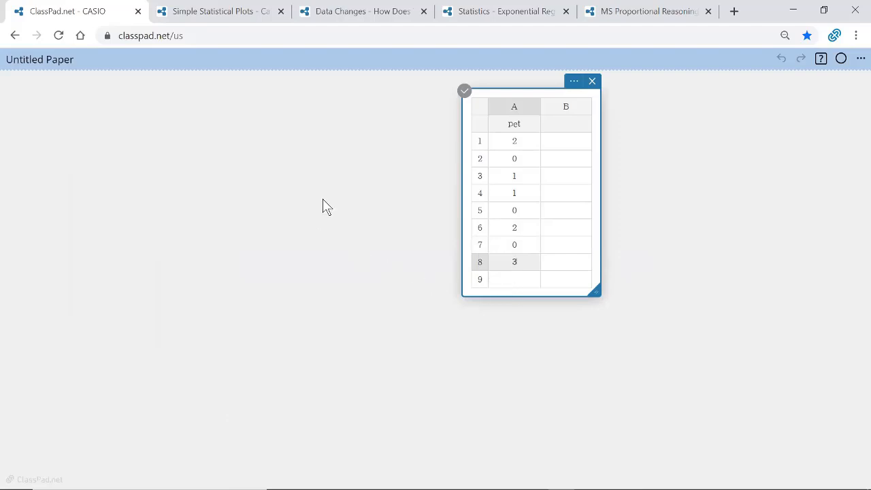
left_click(341, 191)
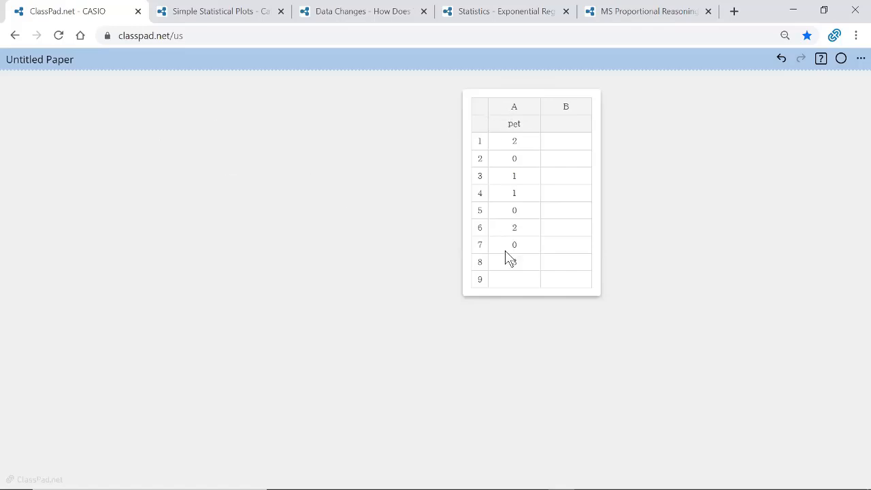
Add a calculation note near the paper's upper-left corner and move the statistics table closer to it
left_click(92, 117)
left_click(104, 111)
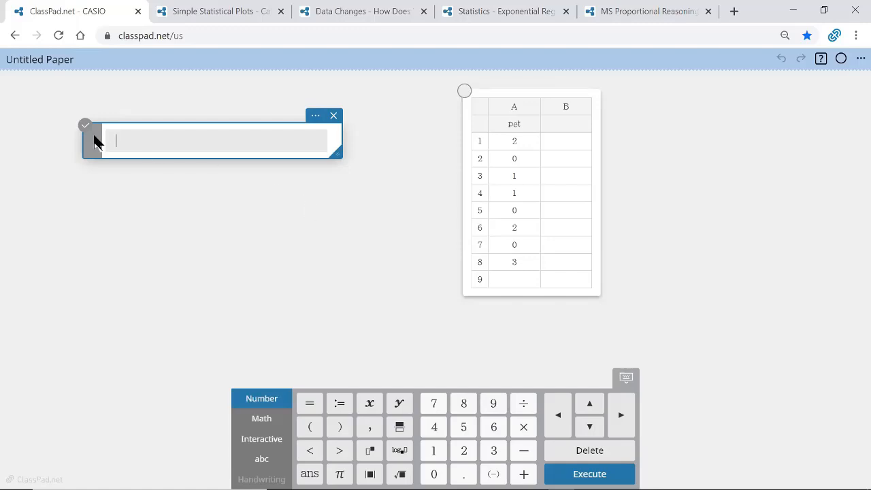
left_click_drag(91, 143, 52, 119)
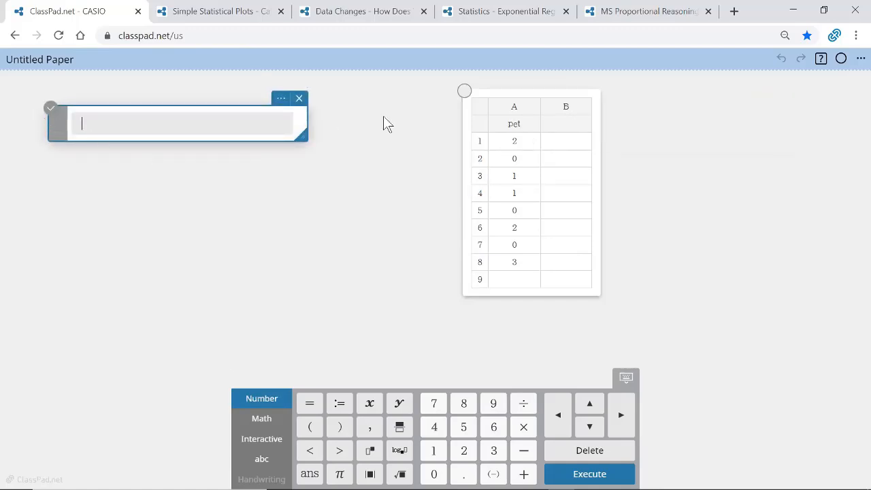
left_click_drag(492, 94, 400, 98)
left_click(134, 131)
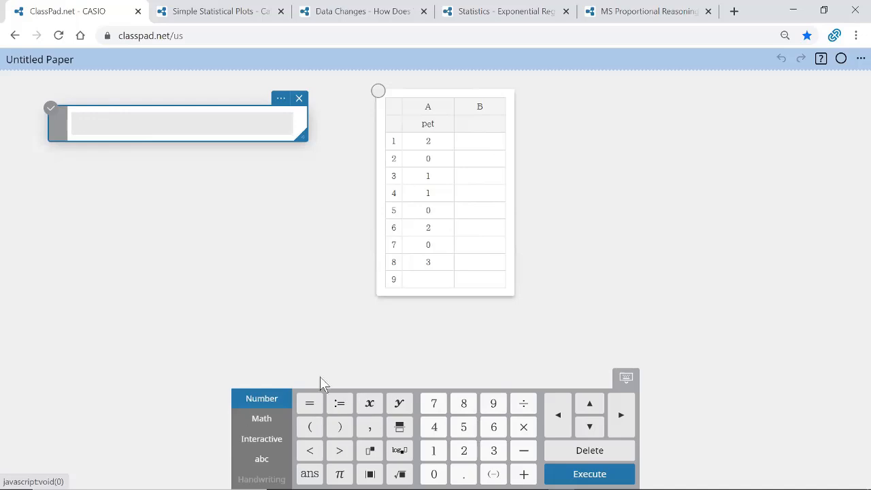
left_click(268, 421)
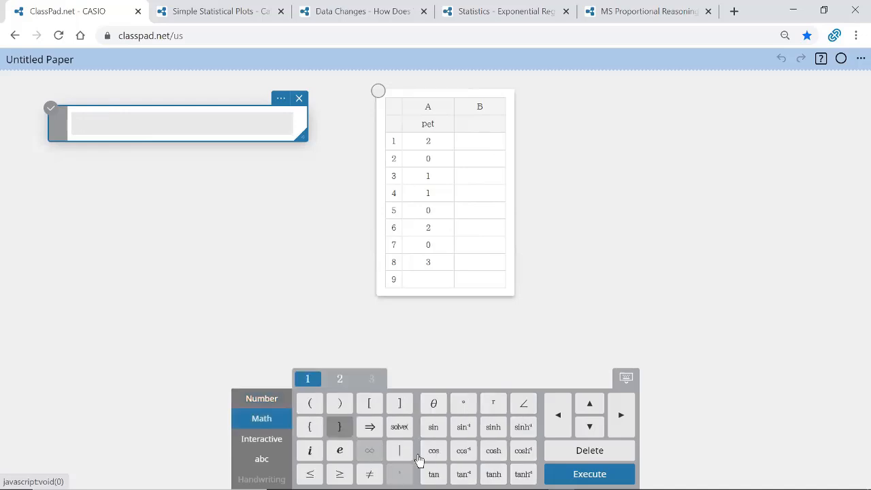
left_click(340, 381)
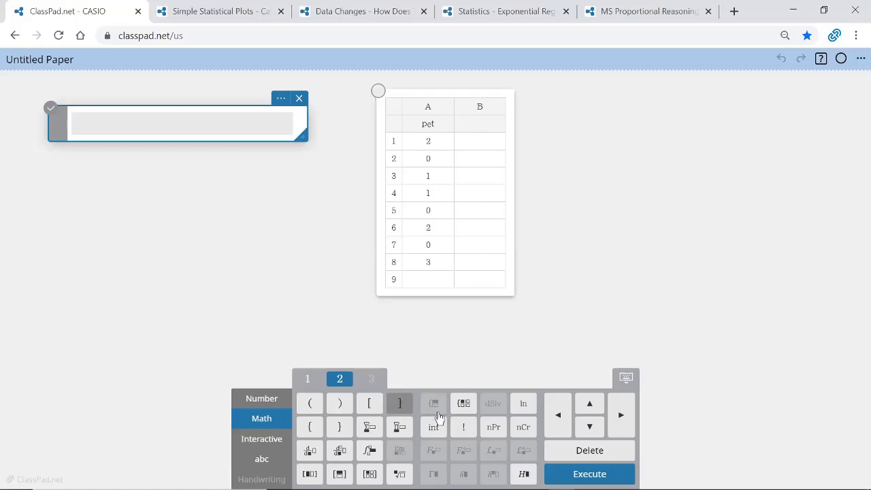
left_click(246, 401)
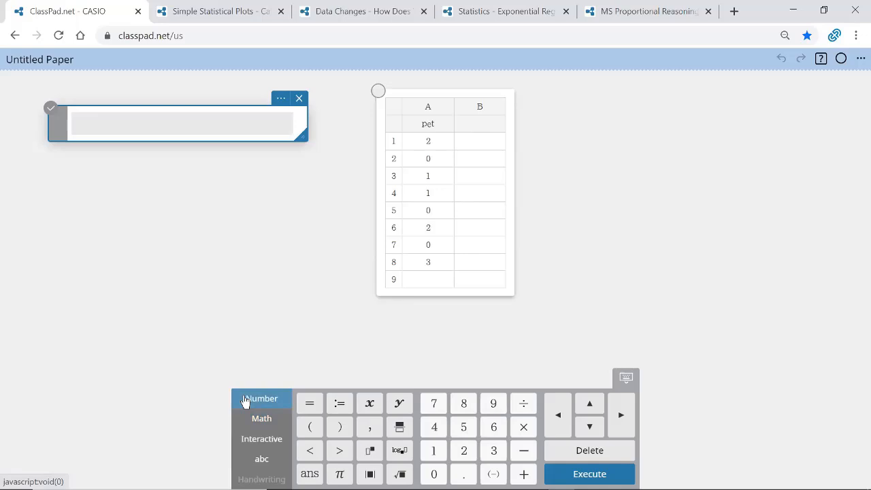
Calculate the sum 2+1+1+2+3 and the fraction 9/8 in the calculation note
type("2+1+1+2+3")
key("Return")
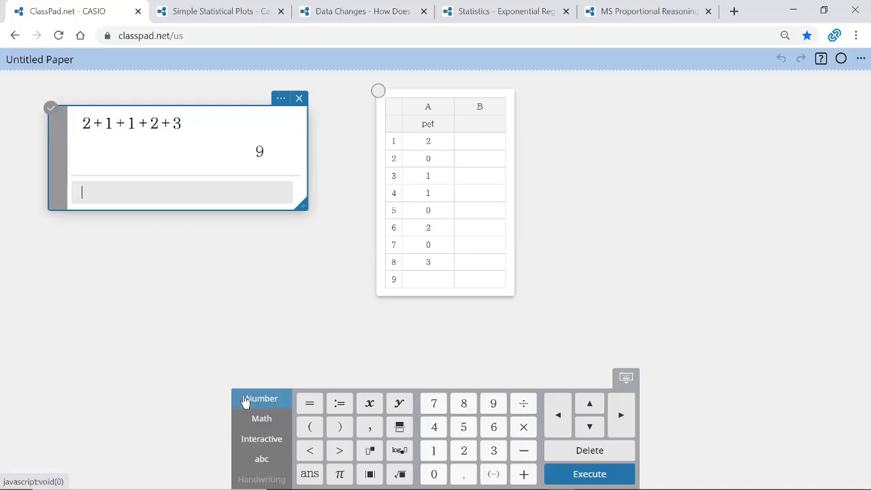
type("9/")
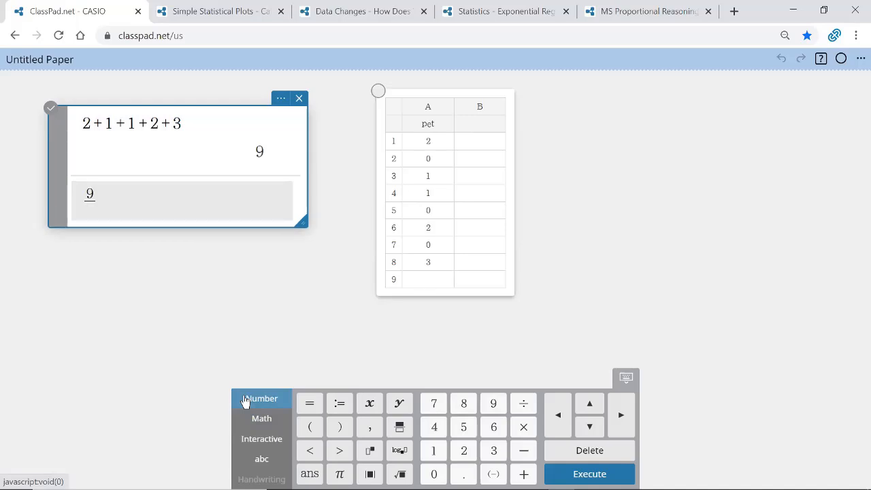
type("8")
key("Return")
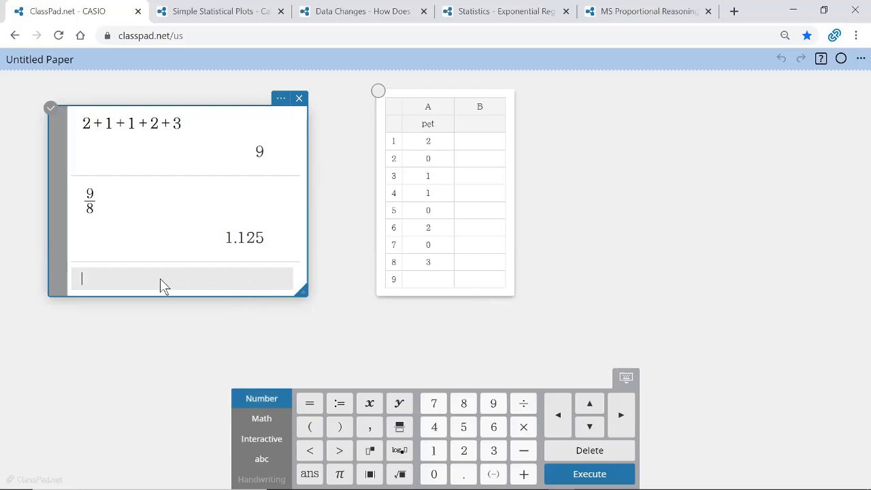
Calculate mean(pet) on the next line of the calculation note
left_click_drag(160, 279, 164, 280)
type("mean")
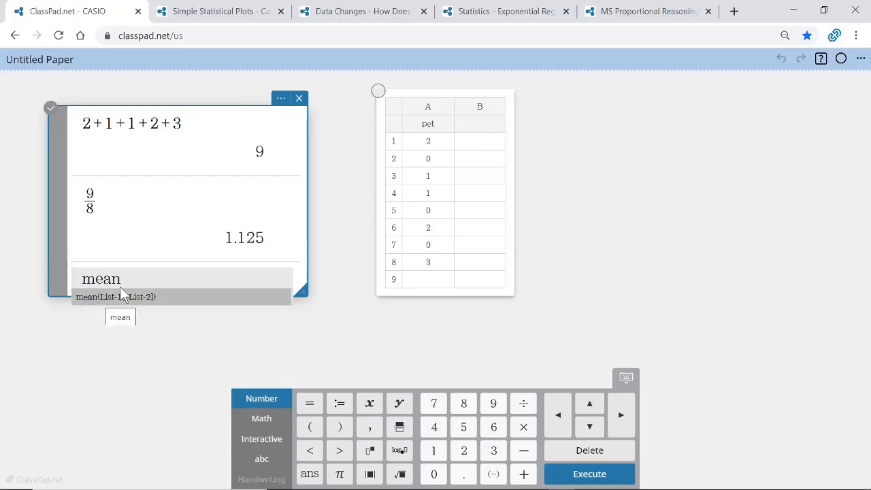
type("(")
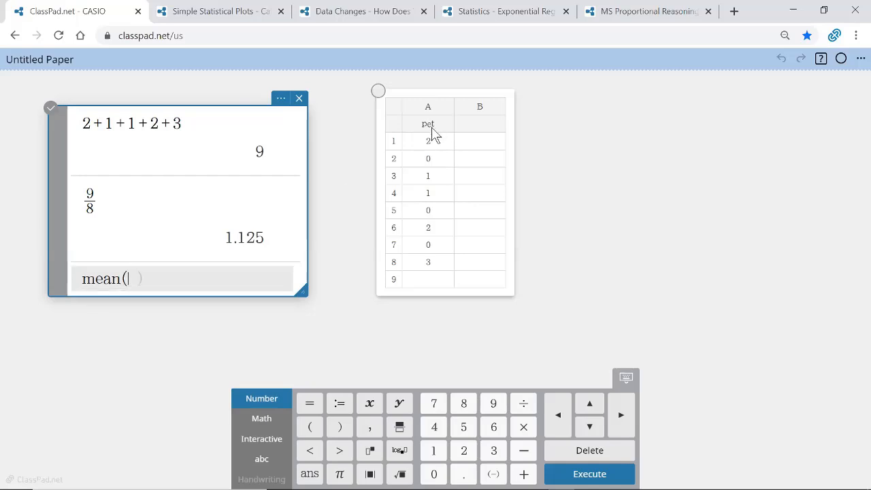
type("pet")
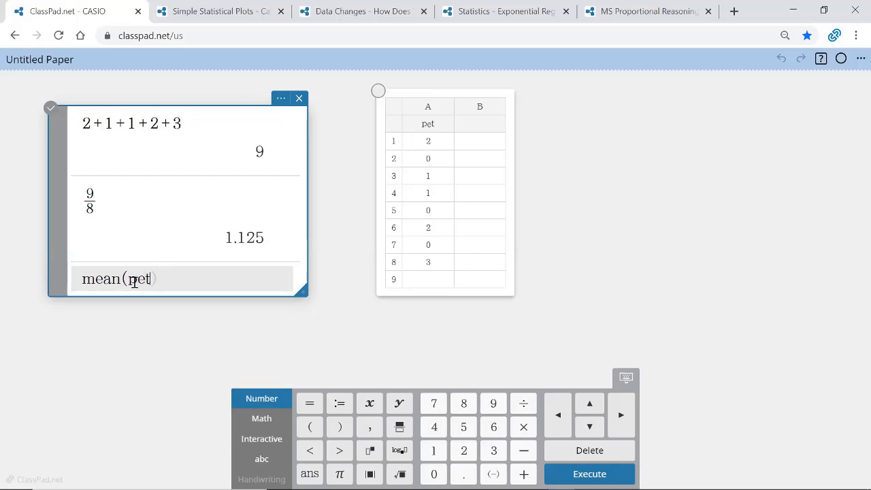
key("Return")
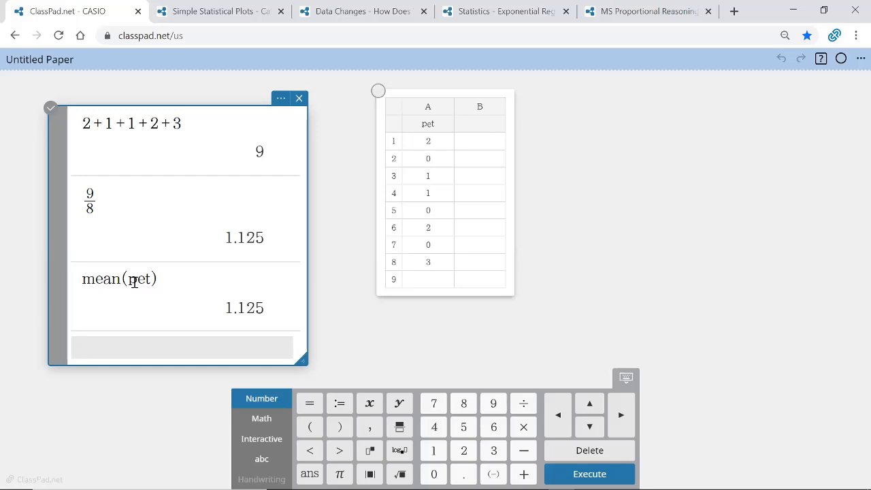
Calculate mode(pet) on the next line of the calculation note
type("mo")
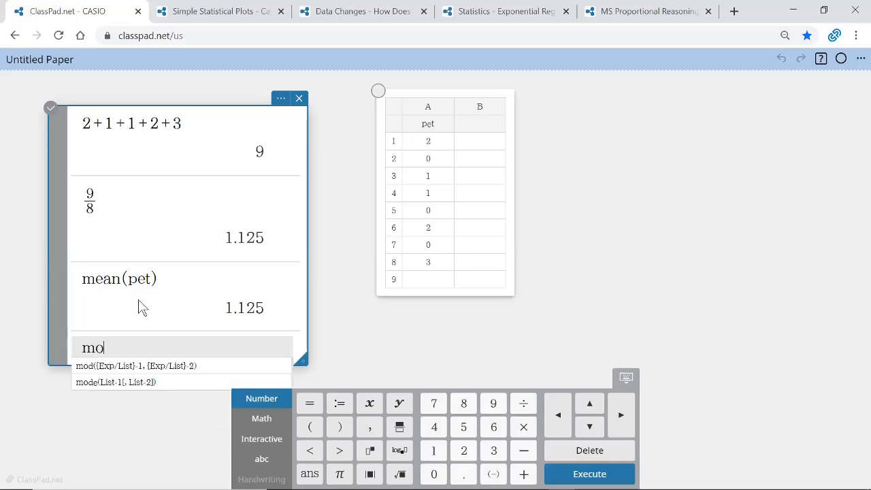
key("BackSpace")
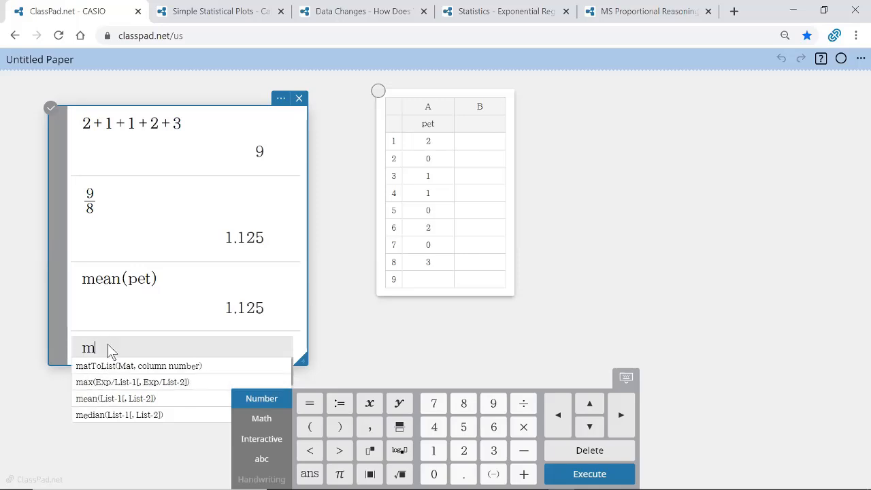
type("o")
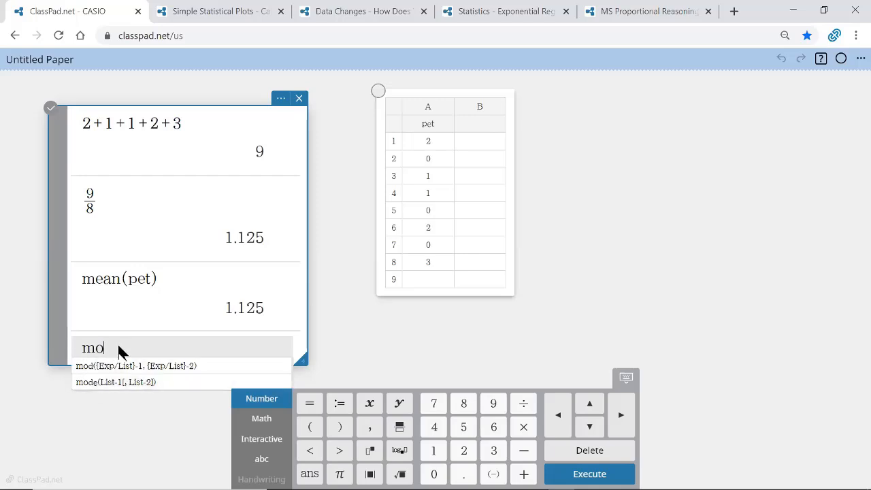
type("de(")
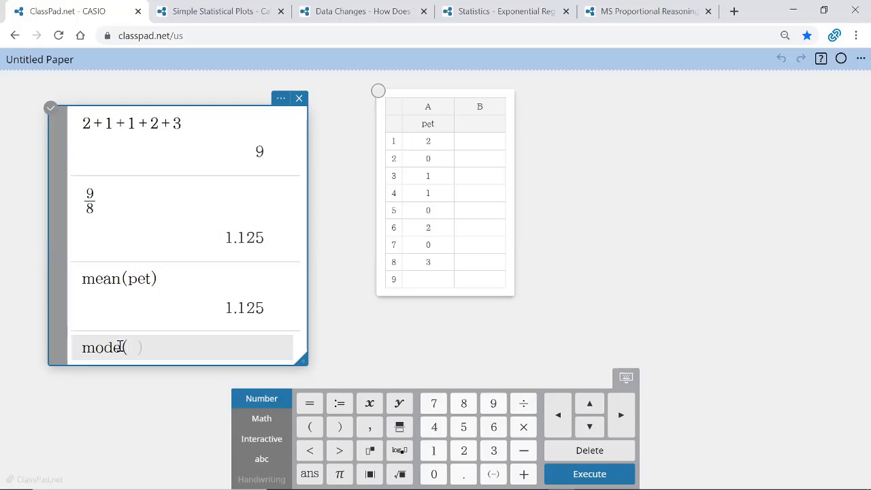
type("pet)")
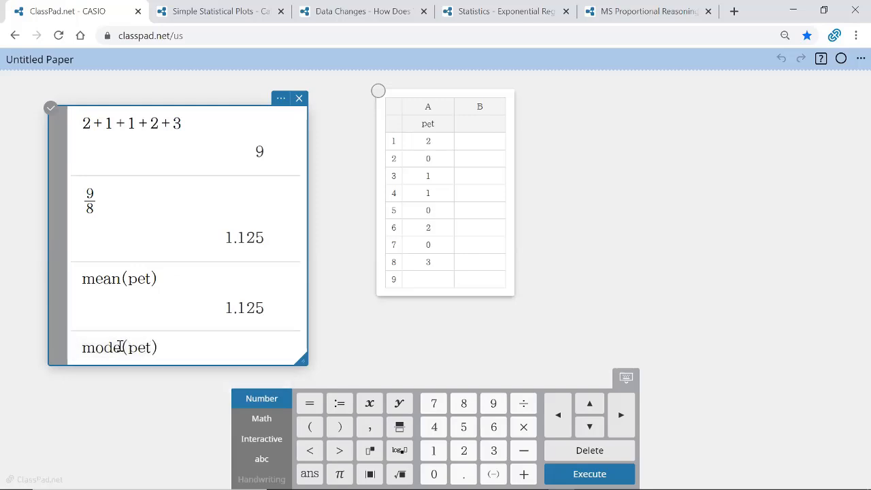
key("Return")
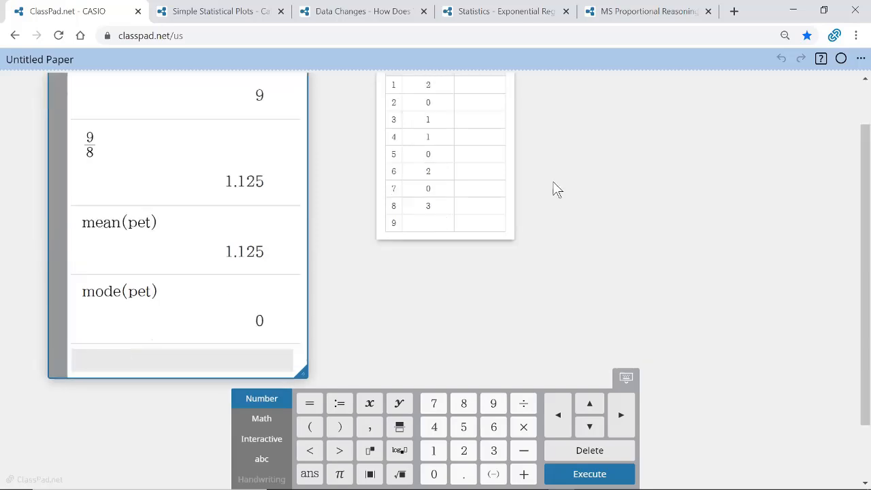
Move the statistics table further down the paper so it sits beside the lower lines of the calculation note
scroll(554, 189, "up", 2)
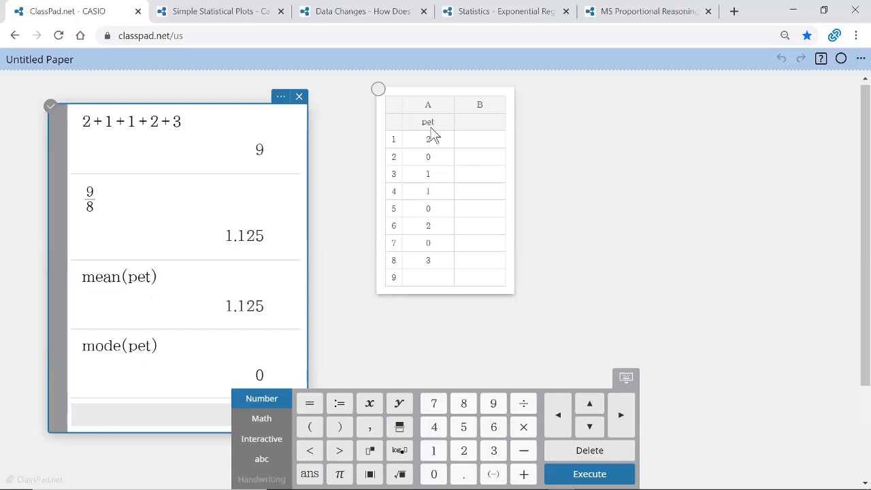
scroll(172, 359, "down", 2)
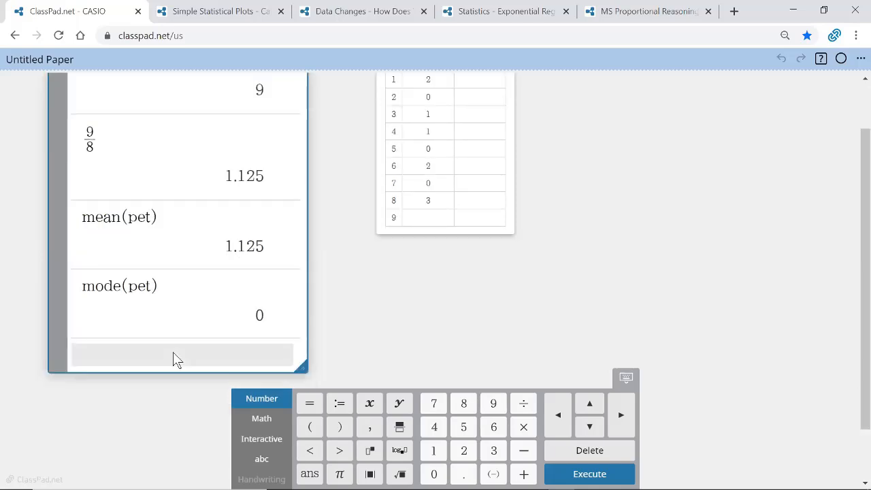
scroll(173, 359, "up", 1)
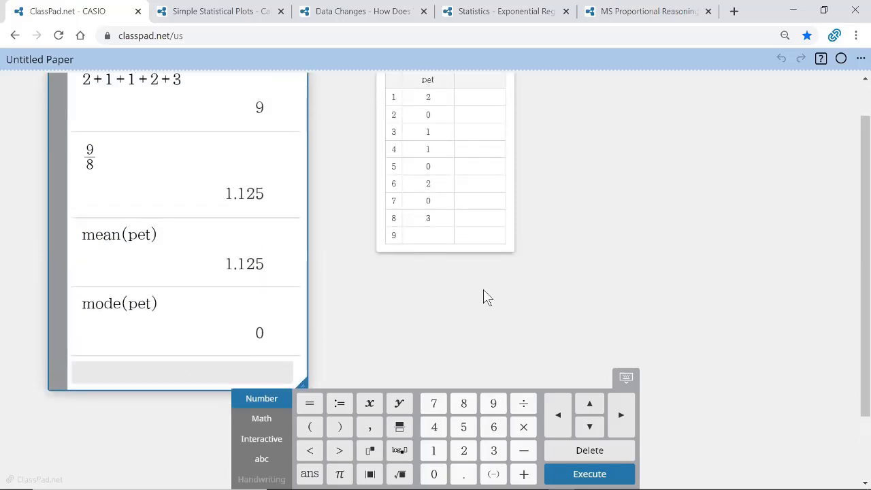
scroll(487, 297, "up", 1)
scroll(488, 297, "down", 1)
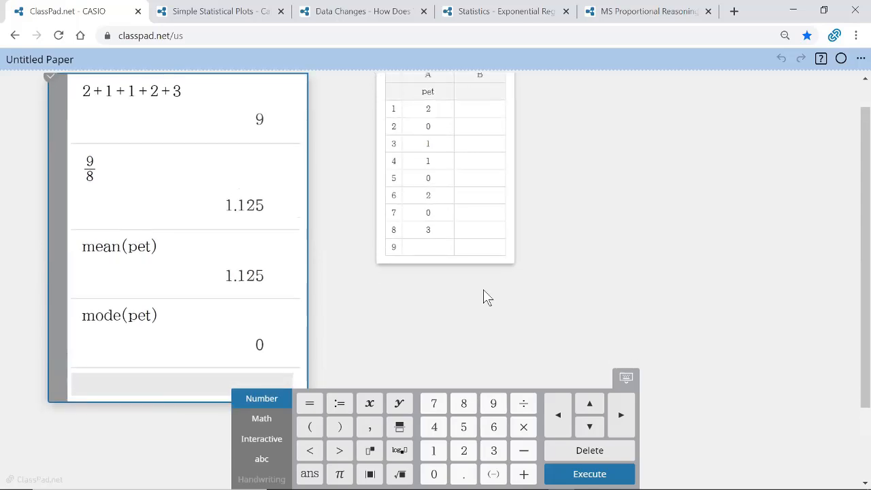
scroll(484, 295, "down", 1)
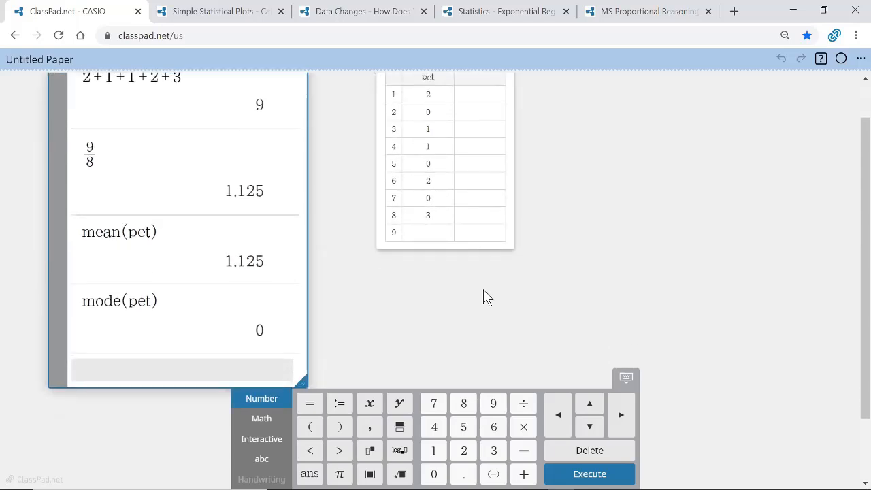
scroll(484, 294, "up", 2)
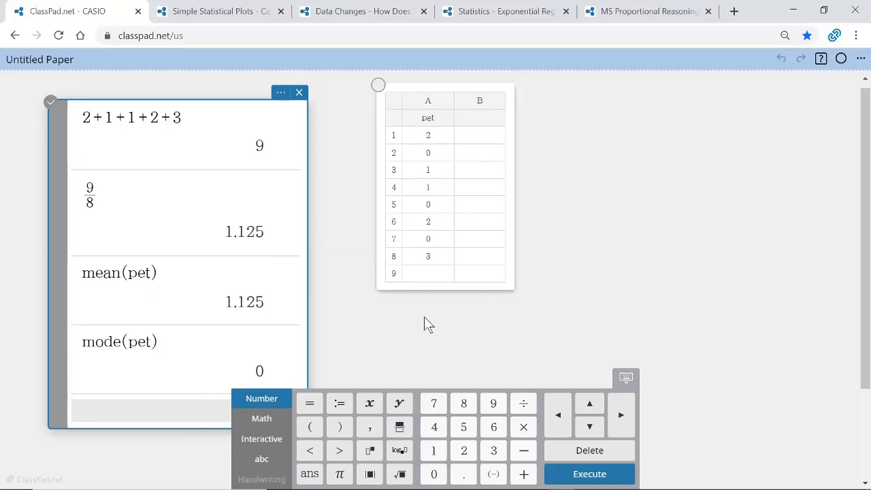
scroll(414, 306, "down", 1)
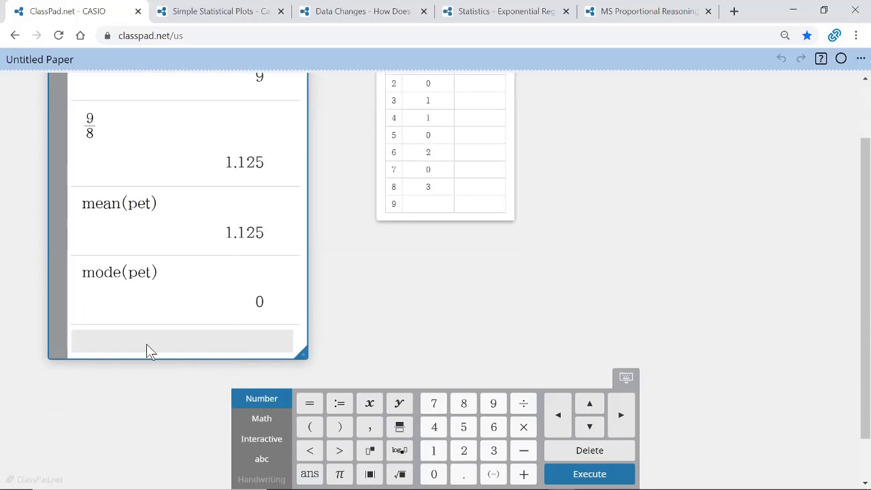
left_click_drag(507, 163, 488, 253)
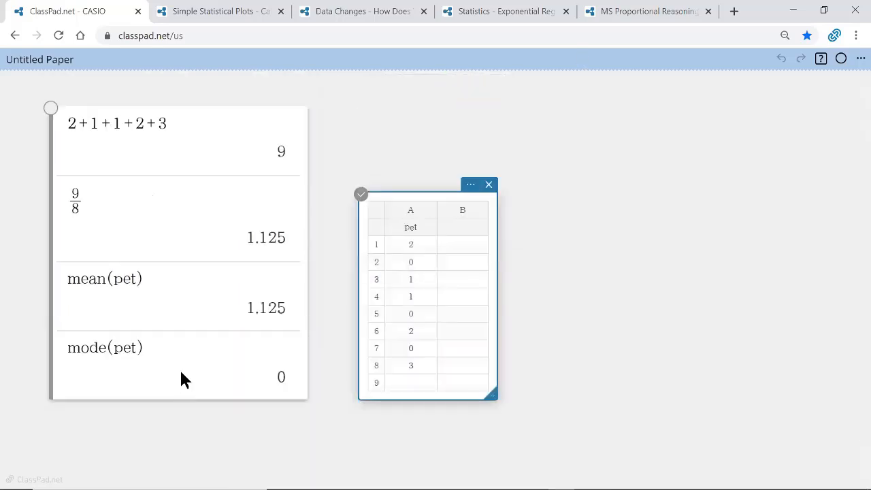
Sort the pet data in ascending order with sortA(pet) on a new line of the calculation note
left_click(182, 379)
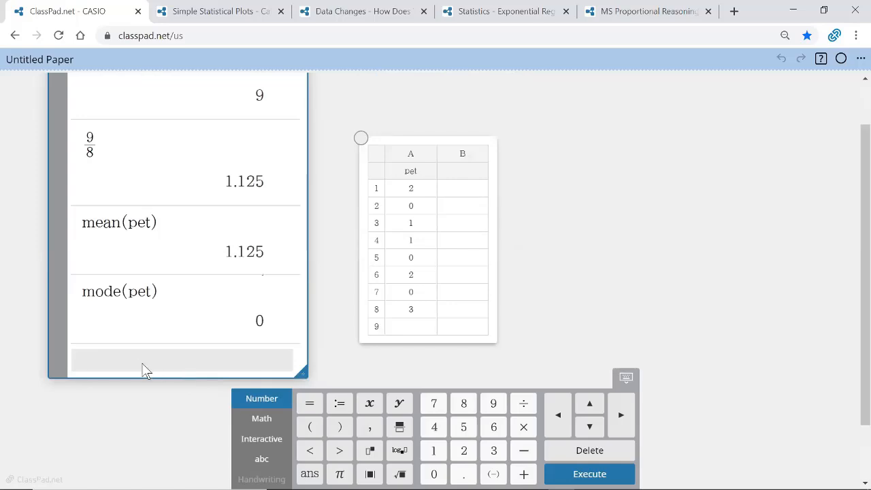
type("sort")
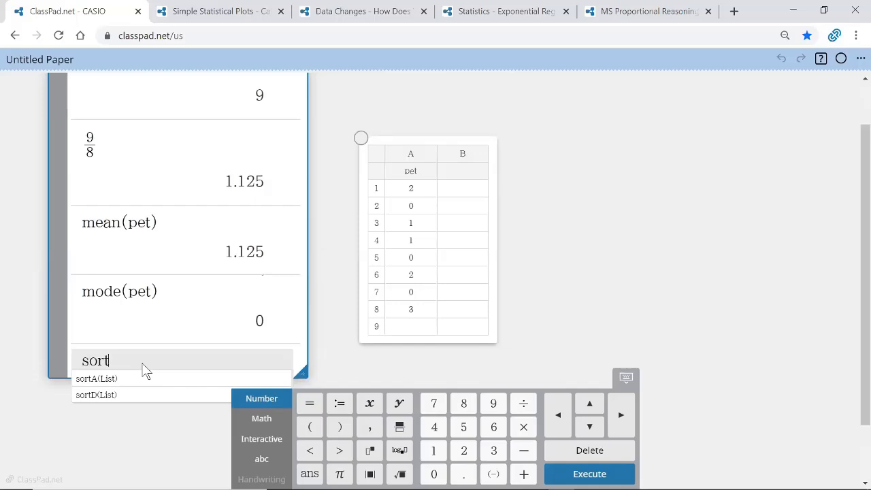
type("A")
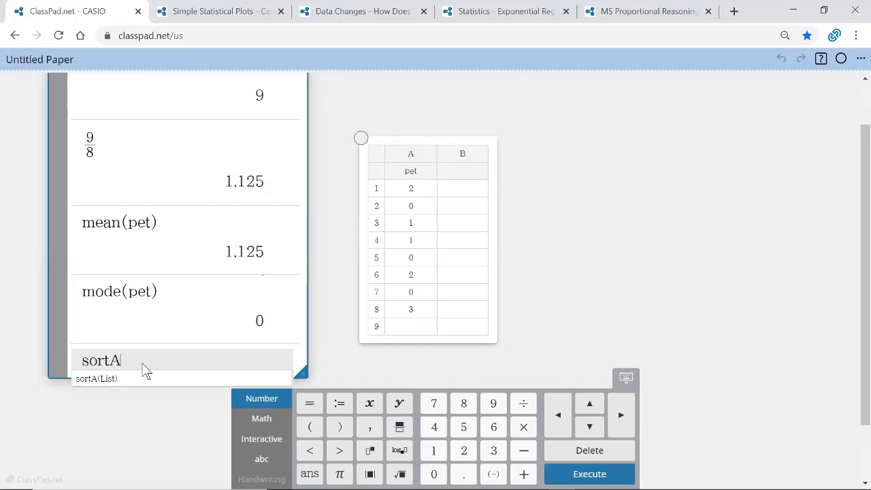
type("(pet")
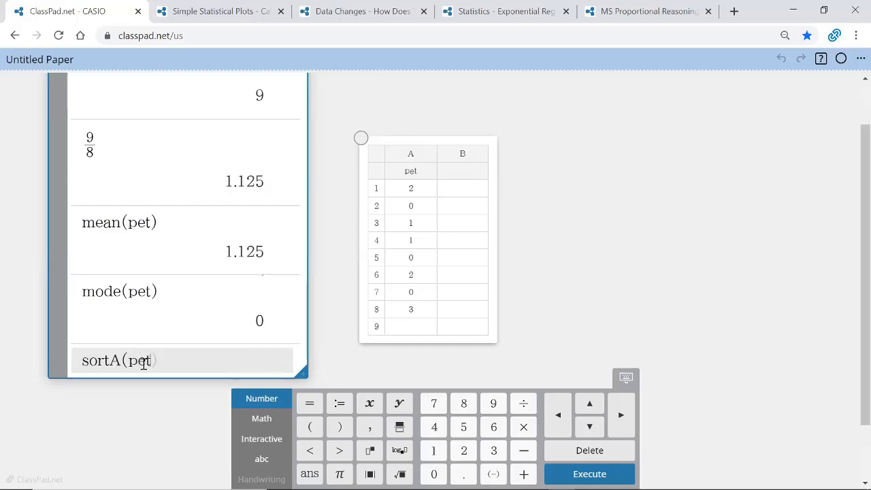
key("Return")
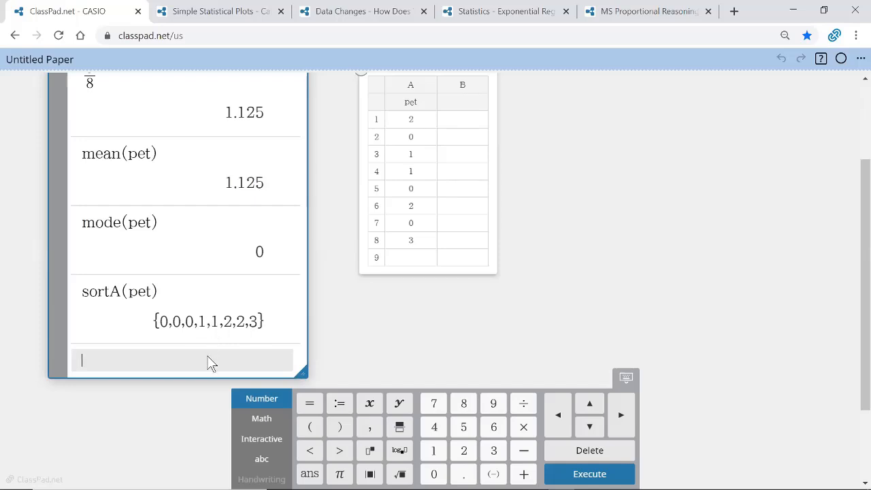
Calculate median(pet) on the line below the sorted list
type("median(")
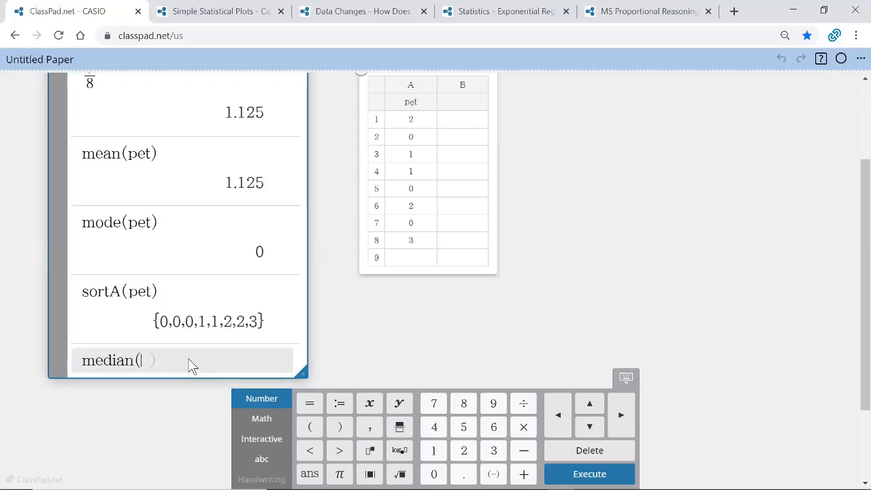
type("pet)")
key("Return")
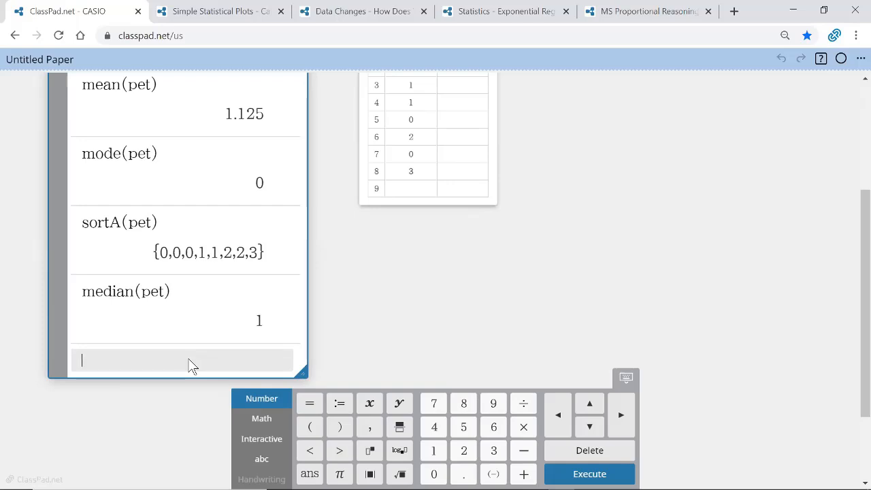
left_click(191, 365)
Run a One-Variable statistics calculation on the whole pet column of the table
scroll(543, 224, "up", 2)
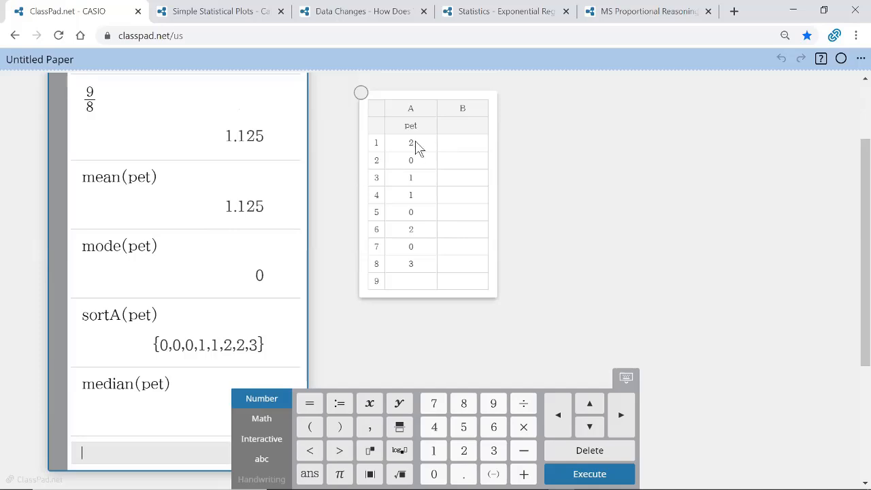
left_click(415, 115)
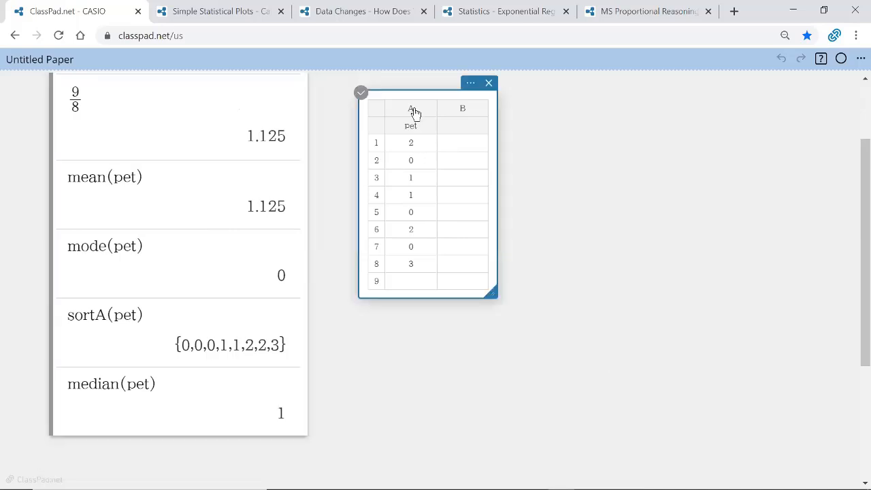
left_click(415, 113)
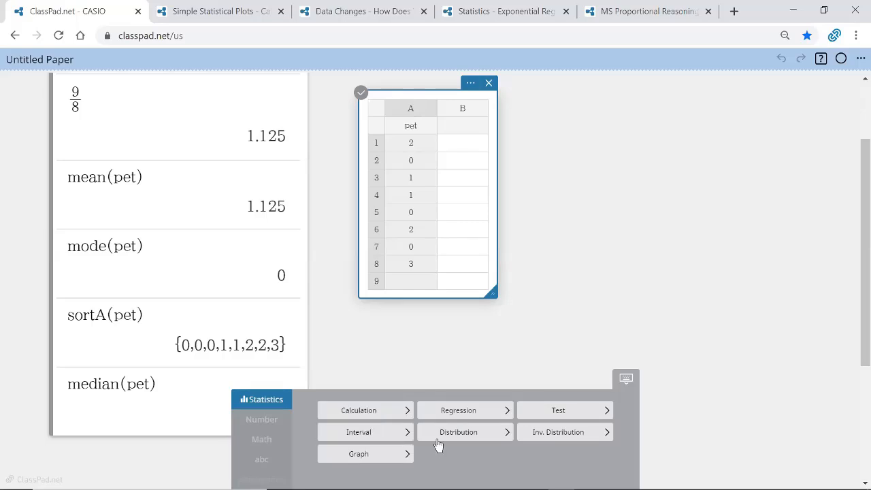
left_click(370, 415)
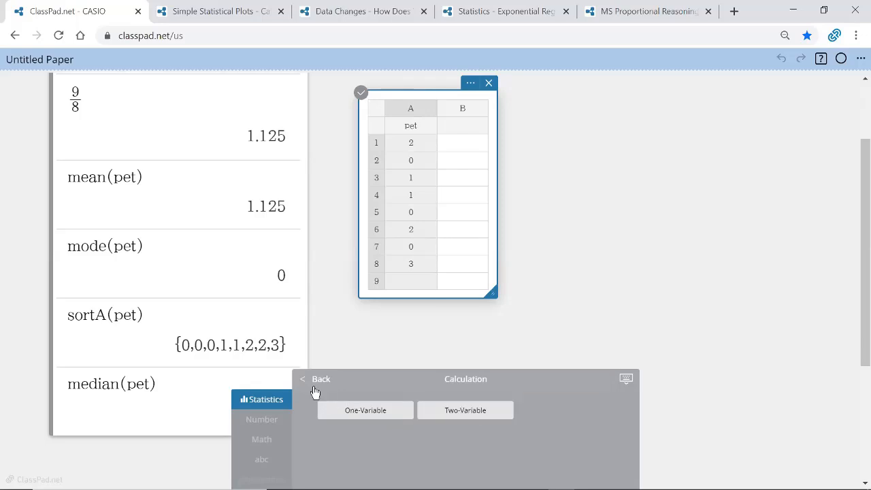
left_click(361, 414)
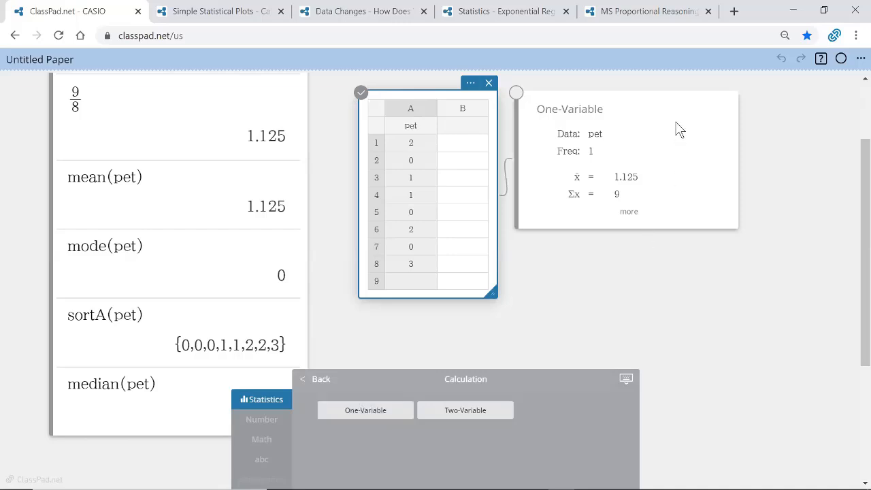
Move the One-Variable results further away from the statistics table and expand them to the full list of statistics
left_click_drag(680, 130, 739, 126)
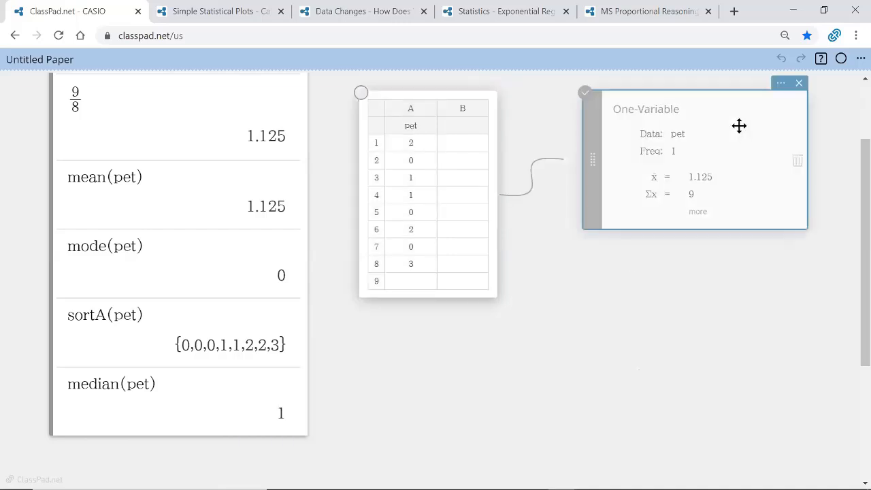
left_click(699, 215)
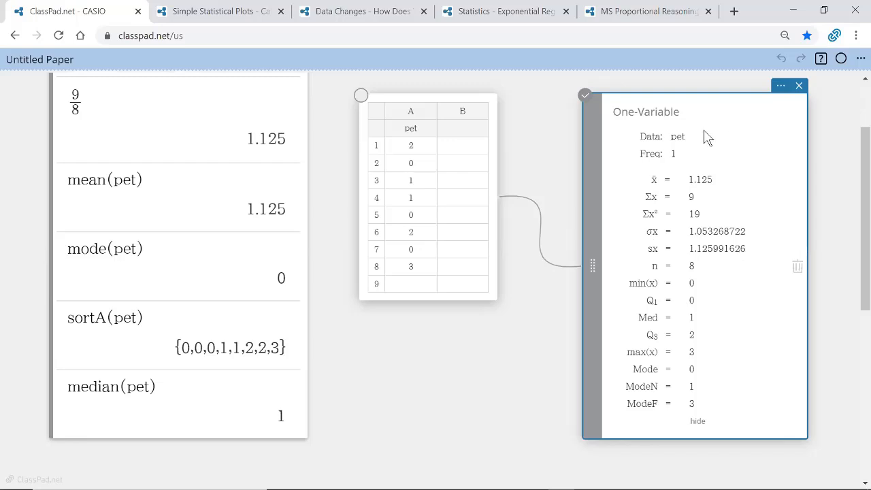
Select the whole pet column and look through the available Regression, Test and Interval options
left_click(422, 117)
left_click(422, 117)
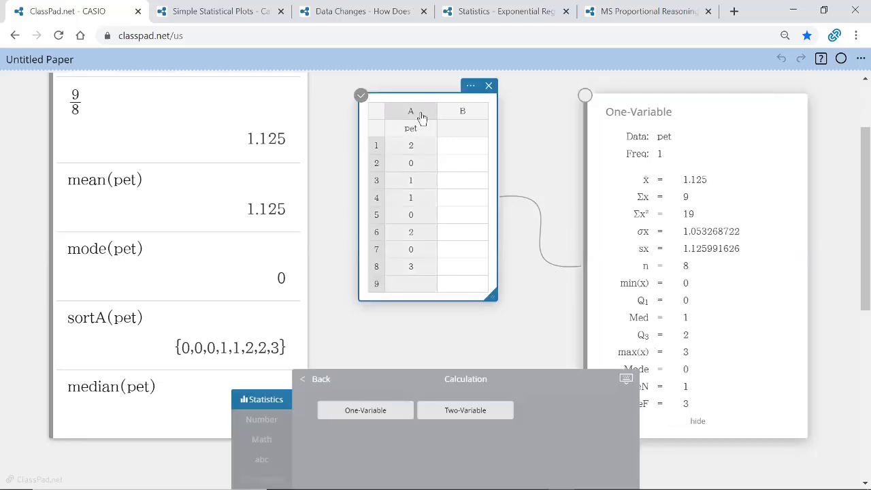
left_click(316, 380)
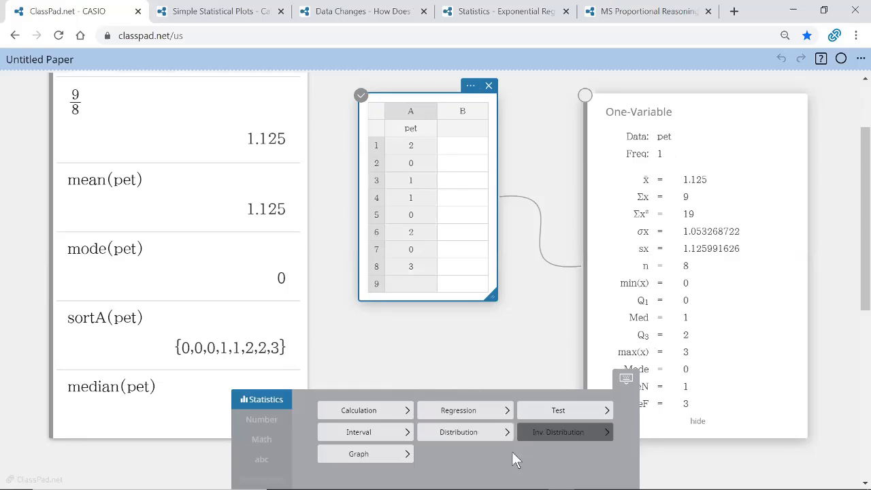
left_click(455, 414)
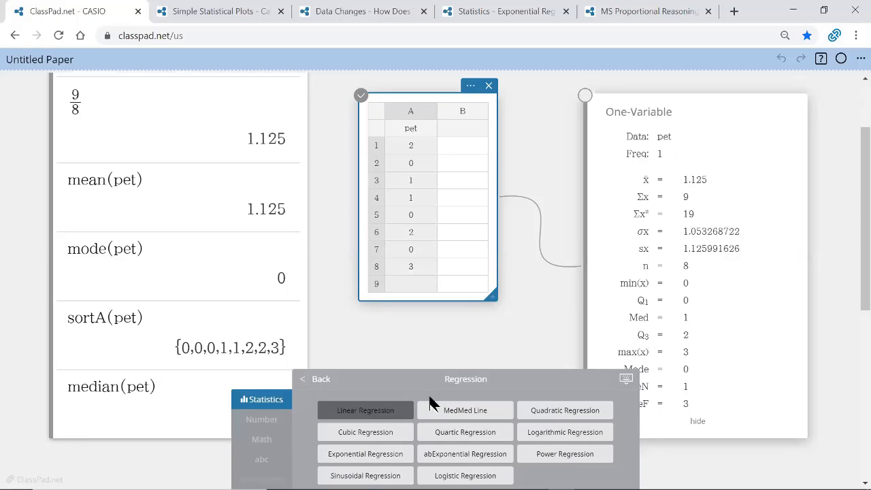
left_click(325, 381)
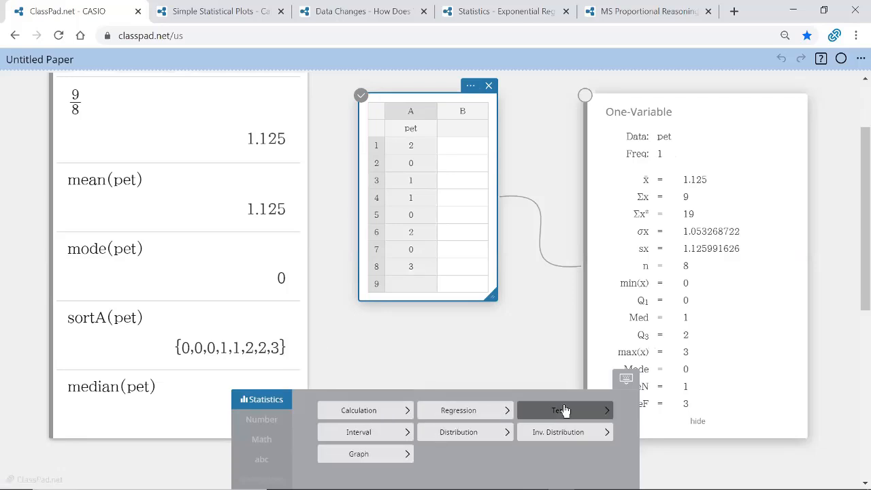
left_click(559, 412)
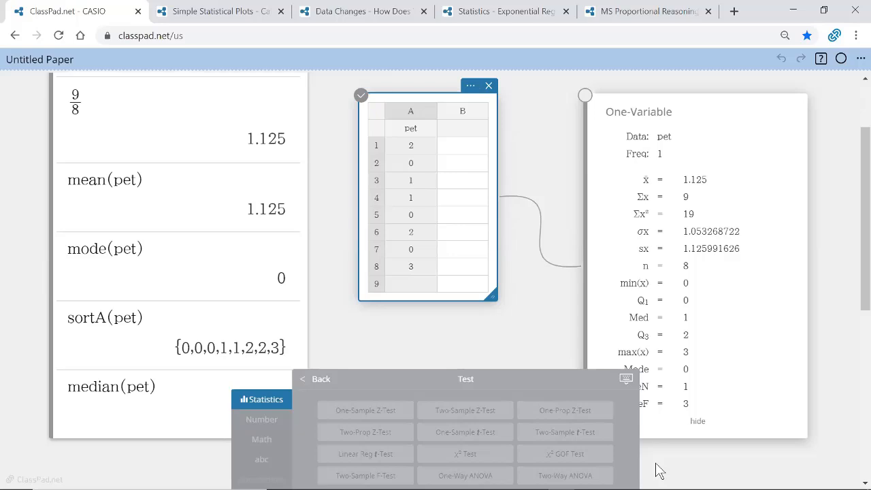
left_click(320, 380)
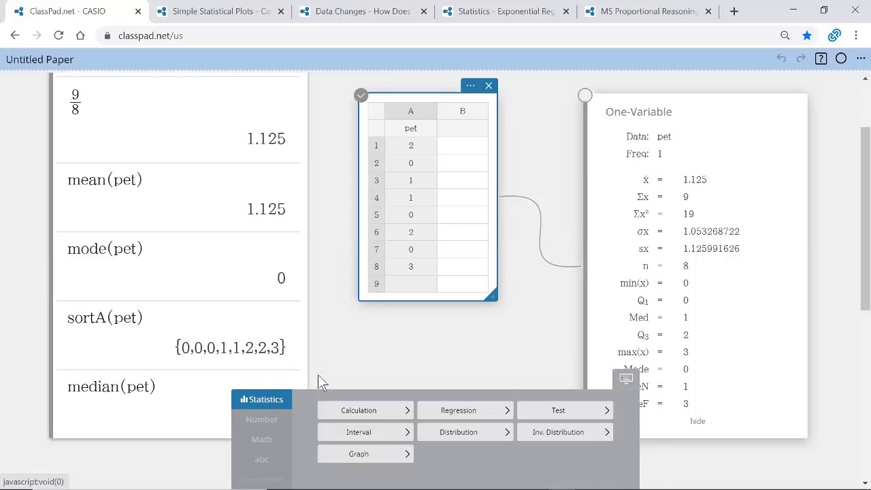
left_click(361, 436)
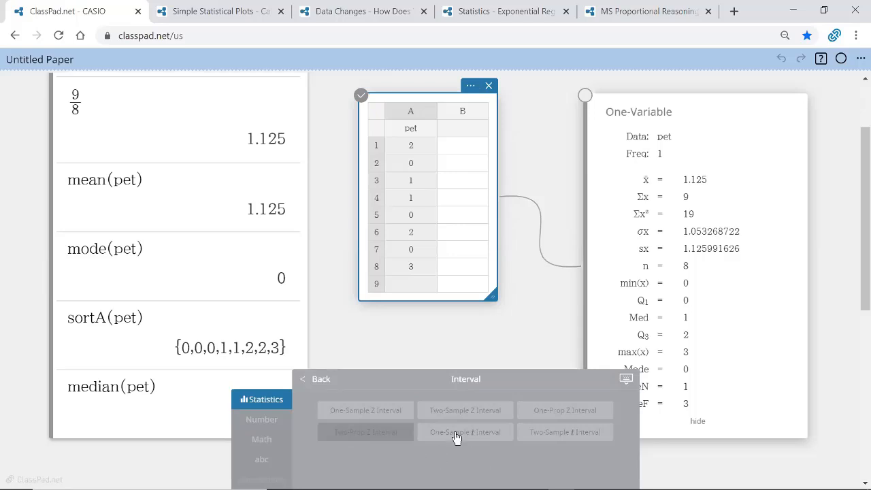
left_click(319, 382)
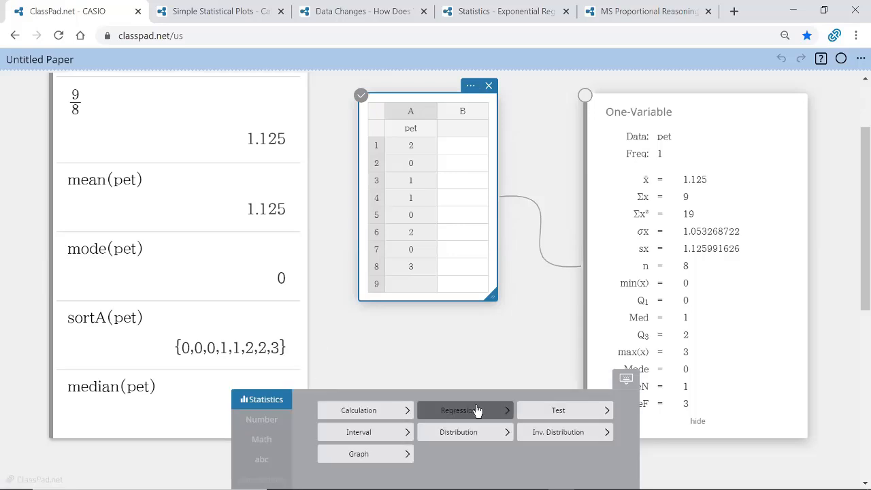
Create a dot plot from the pet column of the statistics table
left_click(378, 456)
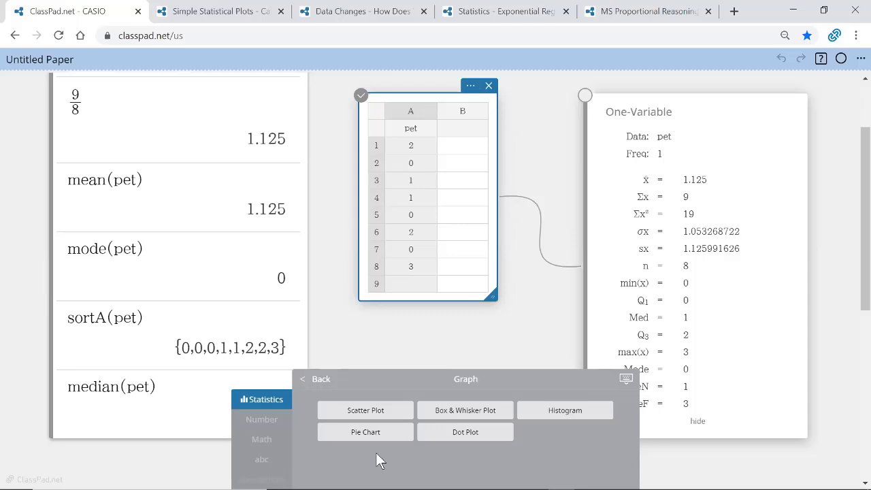
left_click(457, 438)
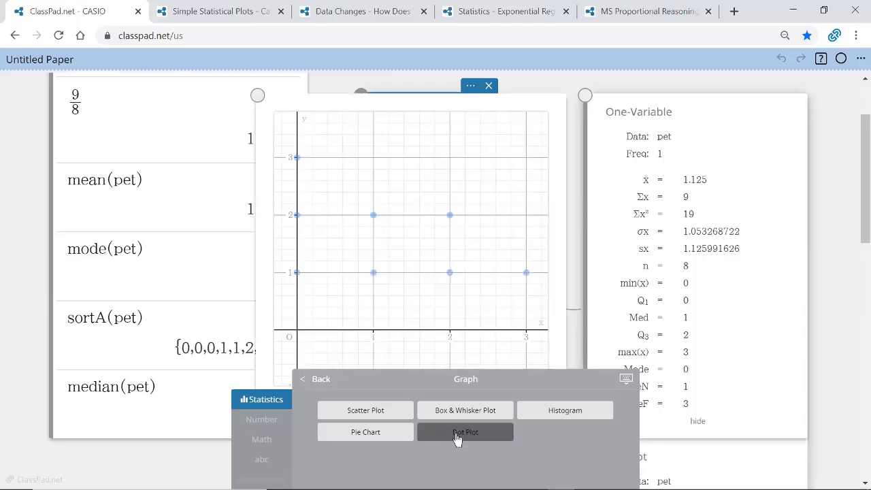
left_click(579, 286)
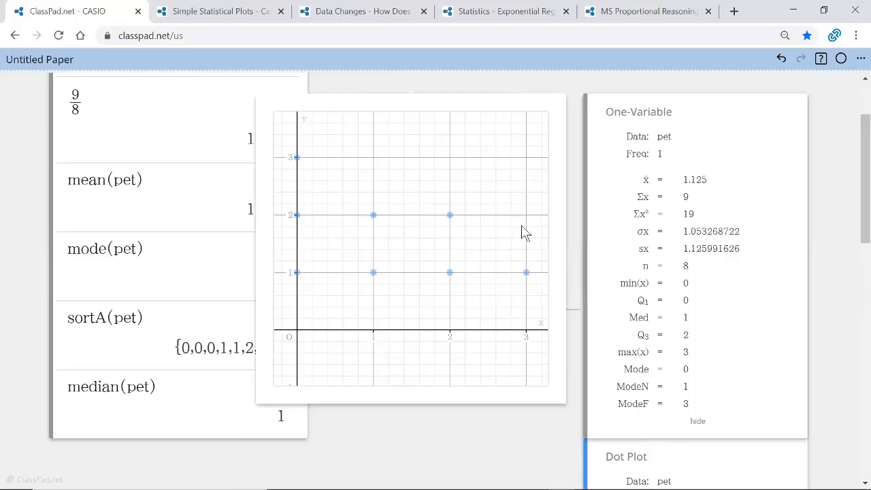
Move the dot plot graph off the statistics table and back over it
left_click(485, 122)
left_click_drag(485, 123, 226, 217)
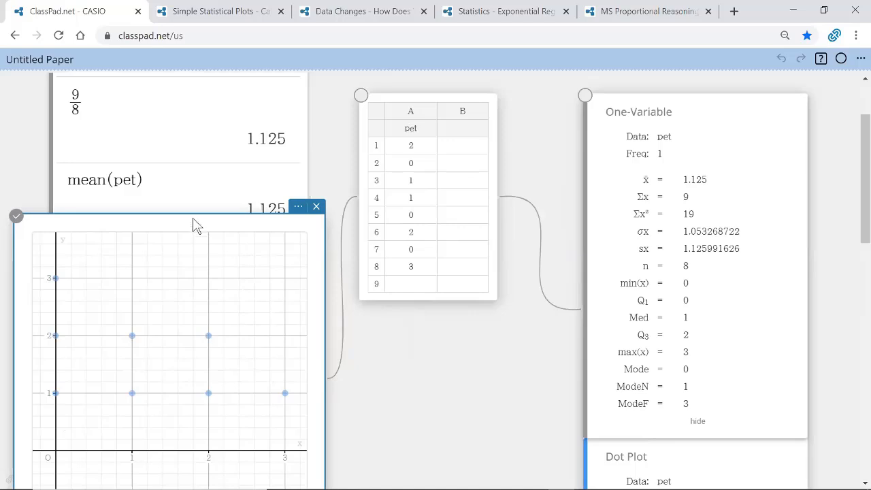
left_click_drag(194, 232, 461, 104)
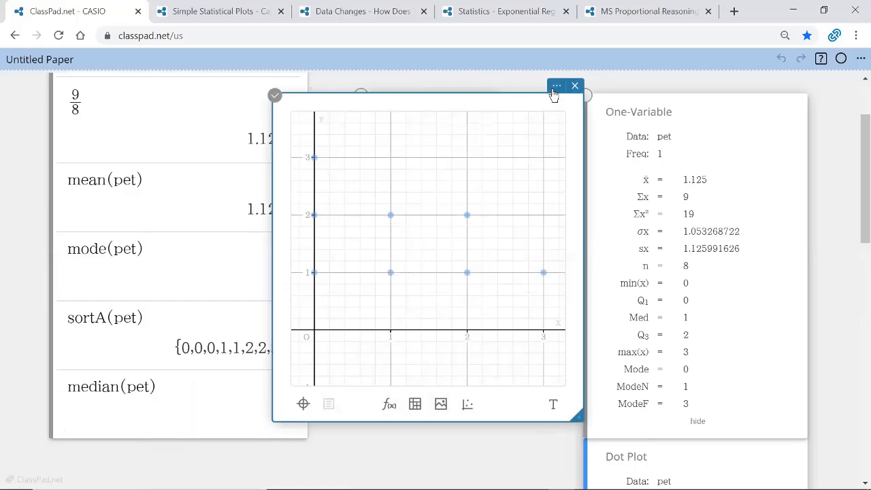
Turn off the grid in the dot plot graph's settings, keeping the axes, numbering and labels
left_click(557, 88)
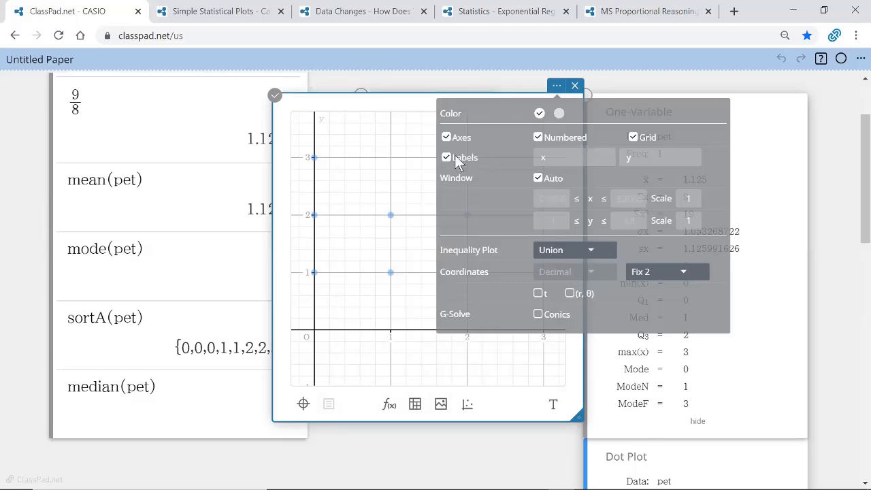
left_click(633, 137)
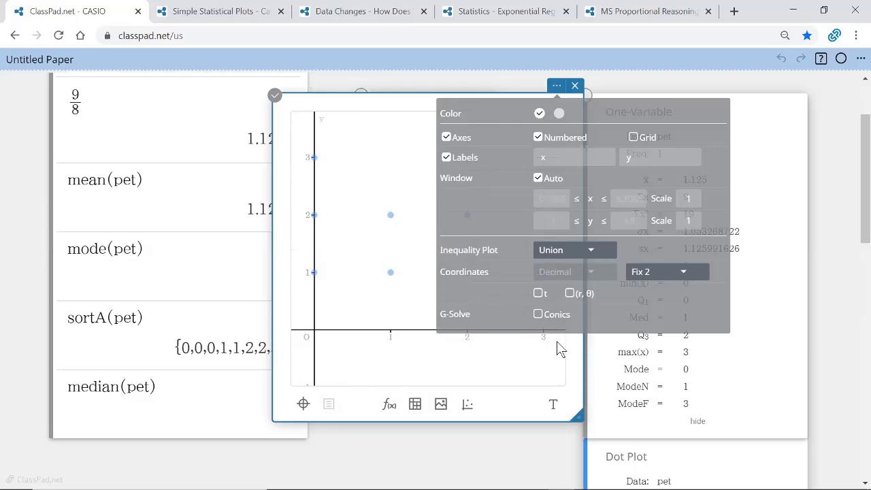
left_click(545, 460)
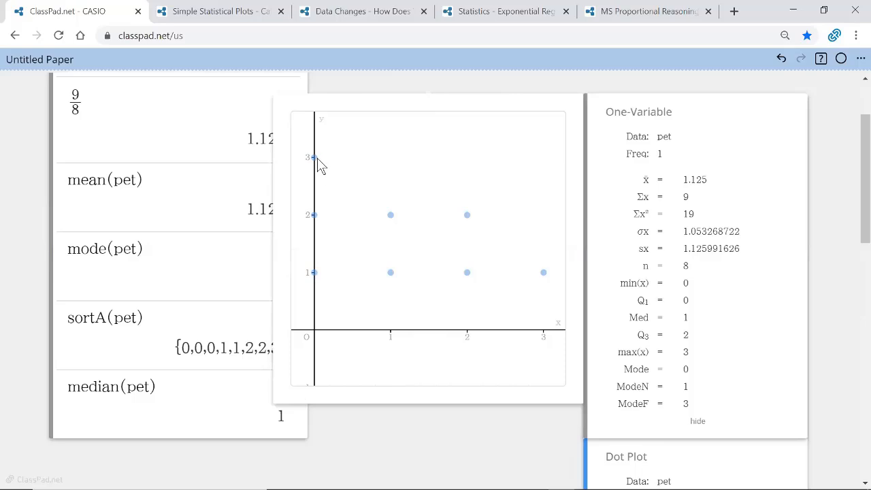
Move the dot plot graph and the statistics table apart so that they no longer overlap
left_click_drag(545, 113, 334, 128)
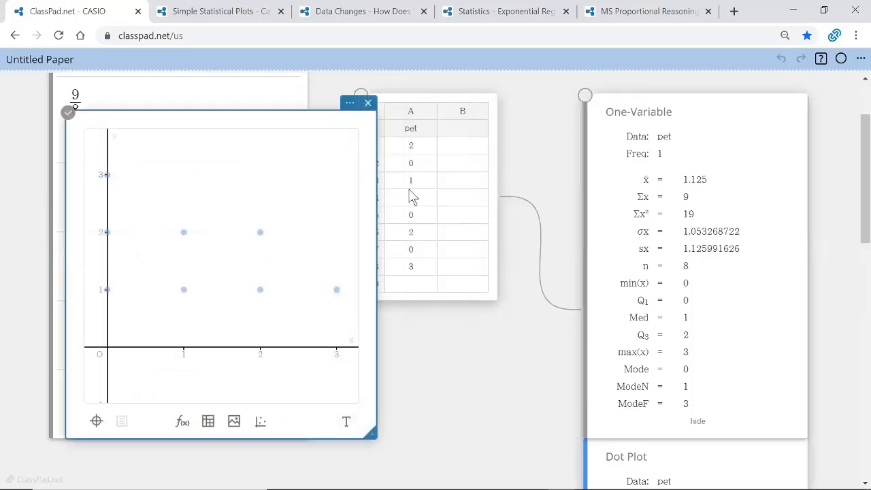
left_click_drag(432, 109, 483, 107)
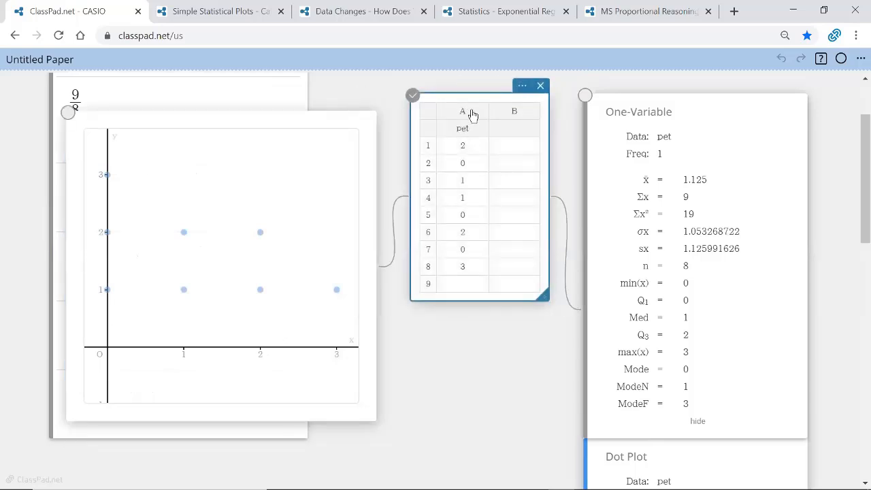
Add a histogram of the pet column to the dot plot graph and move the graph down, level with the histogram's parameters
left_click(473, 112)
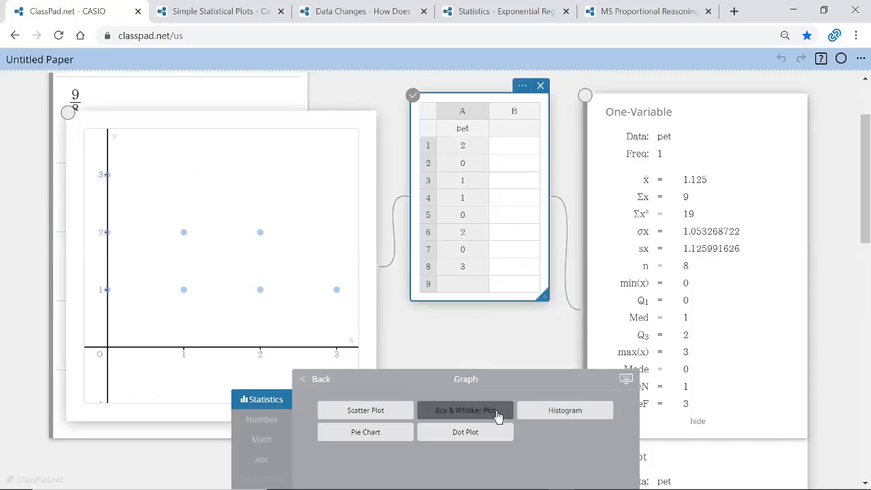
left_click(551, 416)
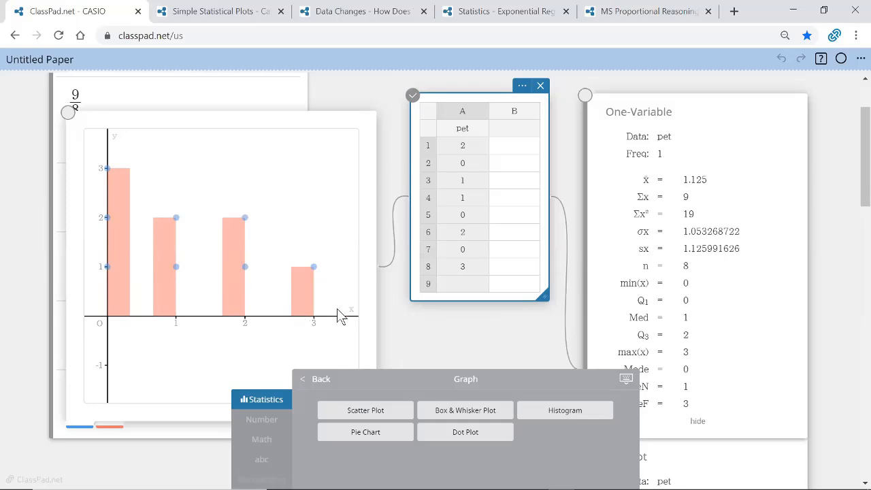
scroll(848, 358, "down", 4)
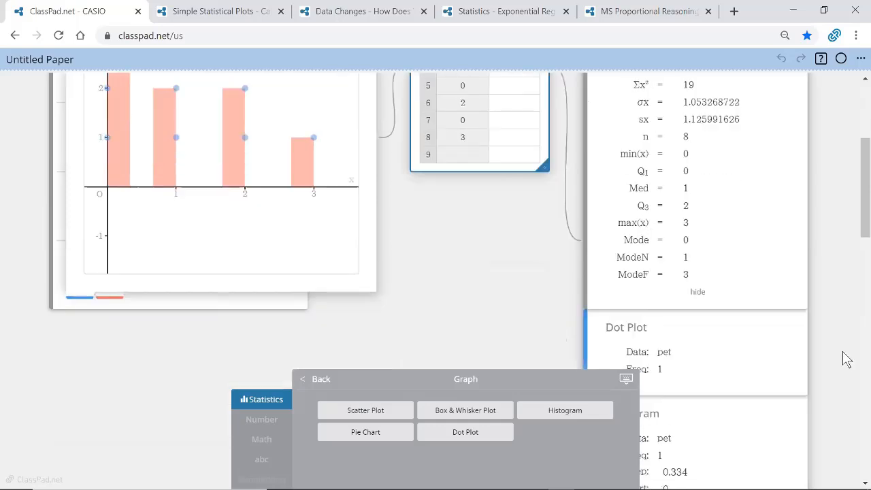
scroll(847, 358, "up", 1)
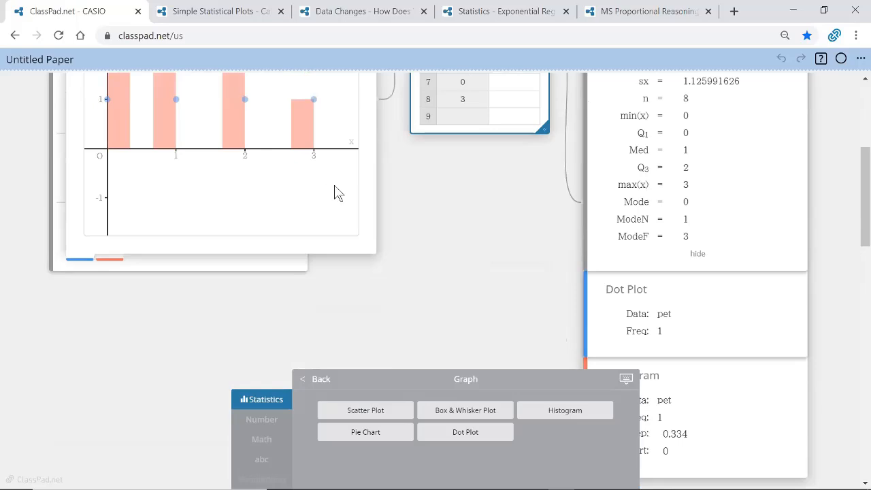
left_click_drag(335, 188, 352, 412)
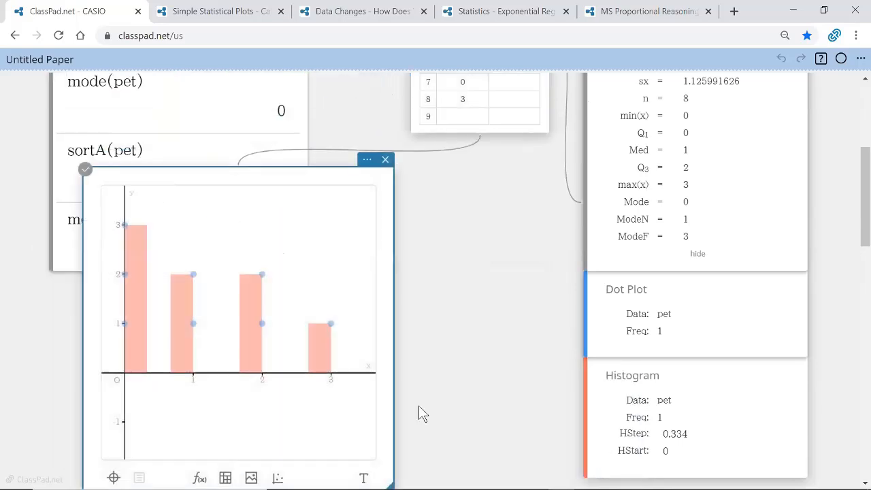
Set the histogram's HStep to 0.5
left_click(738, 420)
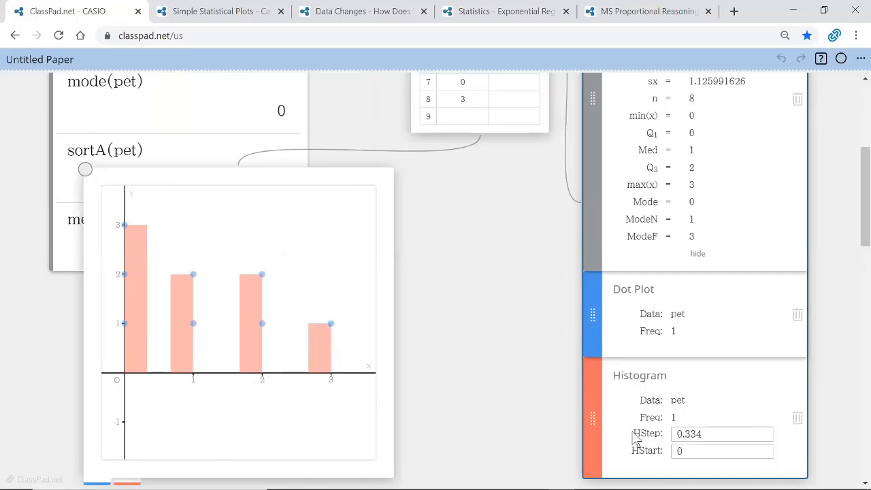
left_click(706, 436)
key("BackSpace")
key("BackSpace")
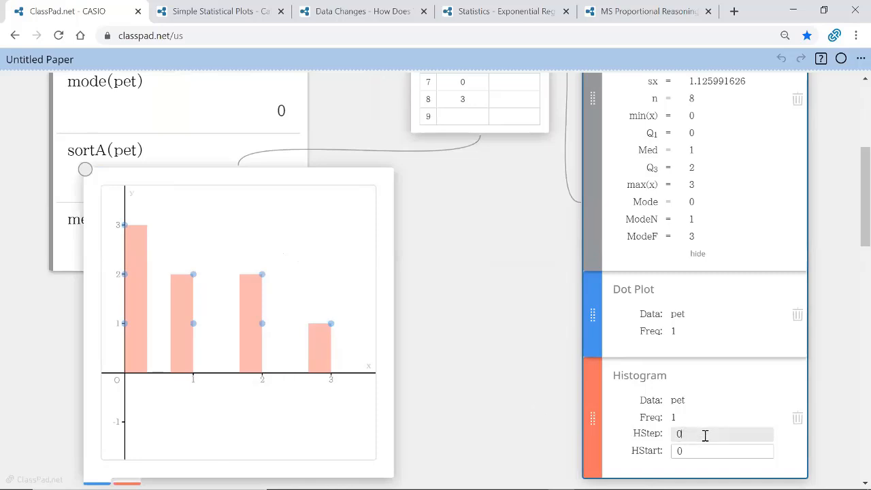
type("5")
key("Return")
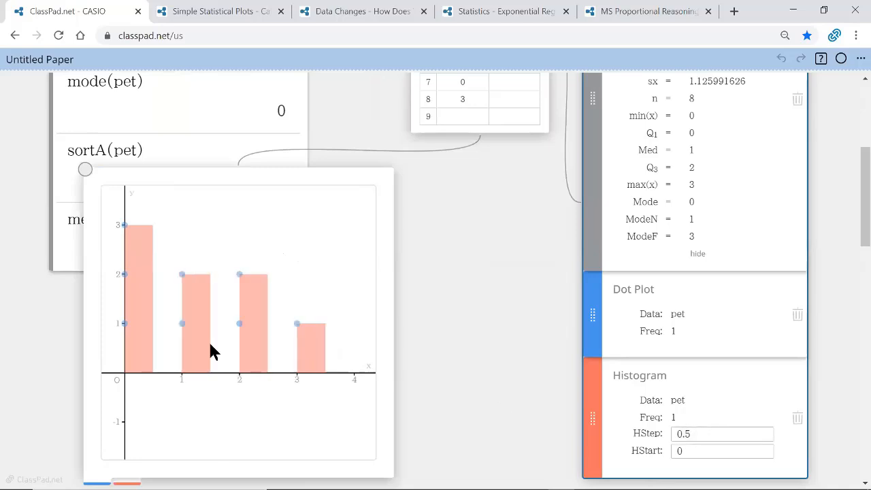
Set the histogram's HStep to 1
left_click(699, 433)
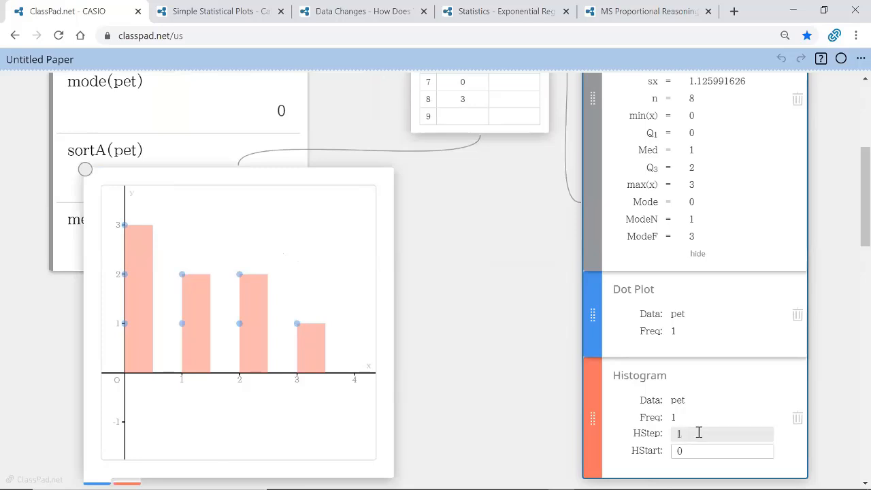
key("Return")
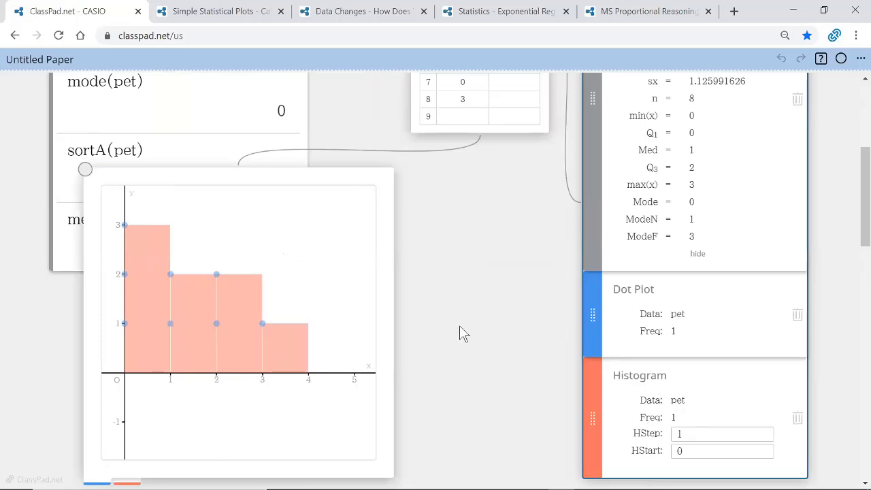
Check the frequency of each of the four histogram bars, one after another
left_click(154, 295)
left_click(153, 292)
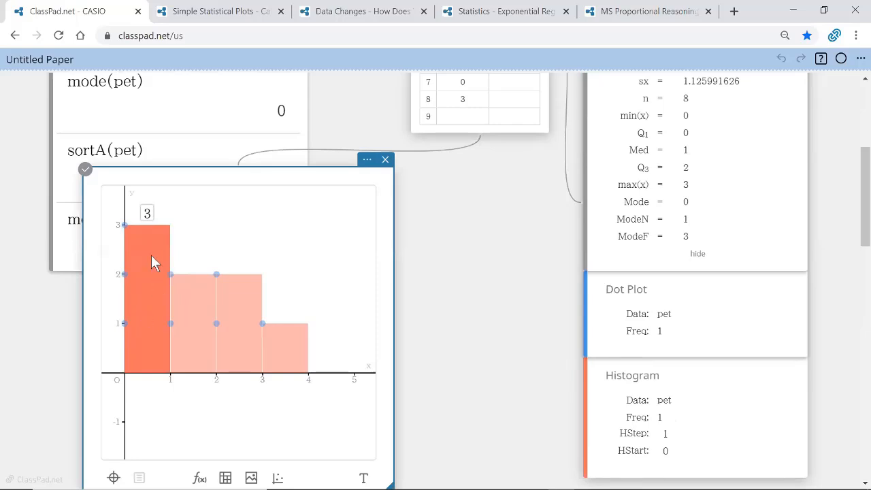
left_click(188, 305)
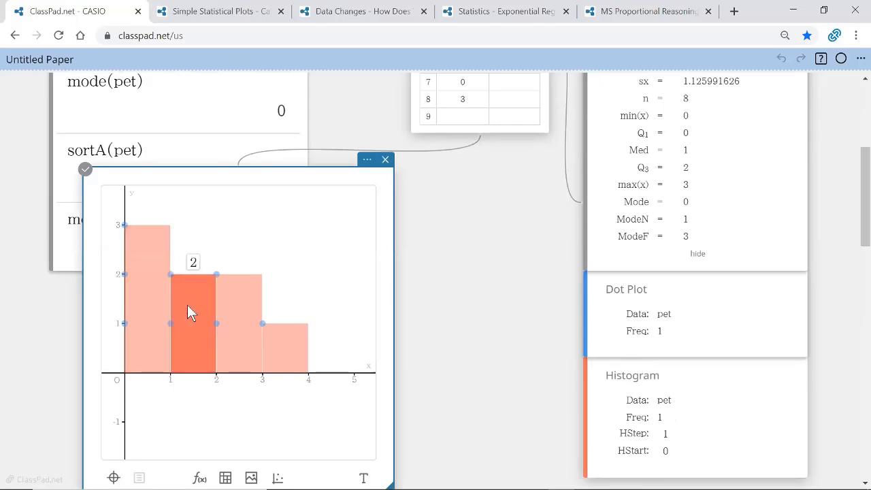
left_click(245, 320)
left_click(285, 345)
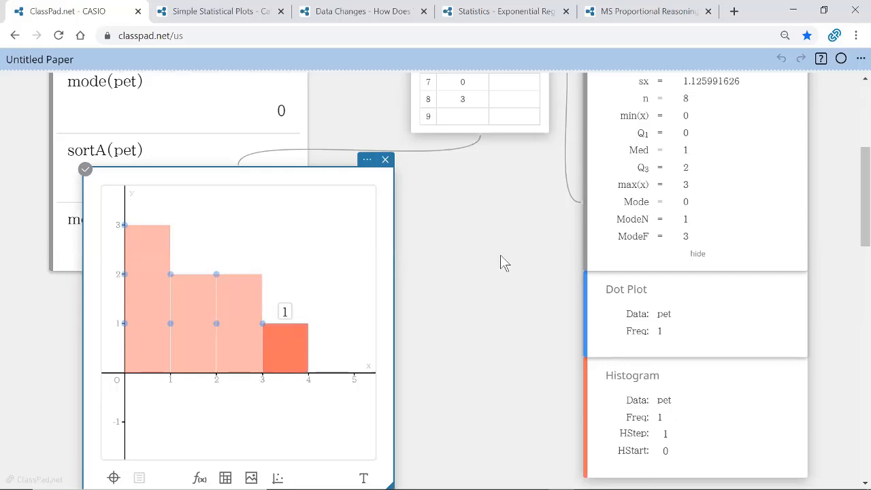
Add a box and whisker plot of the whole pet column to the graph with the histogram and dot plot
scroll(499, 255, "up", 3)
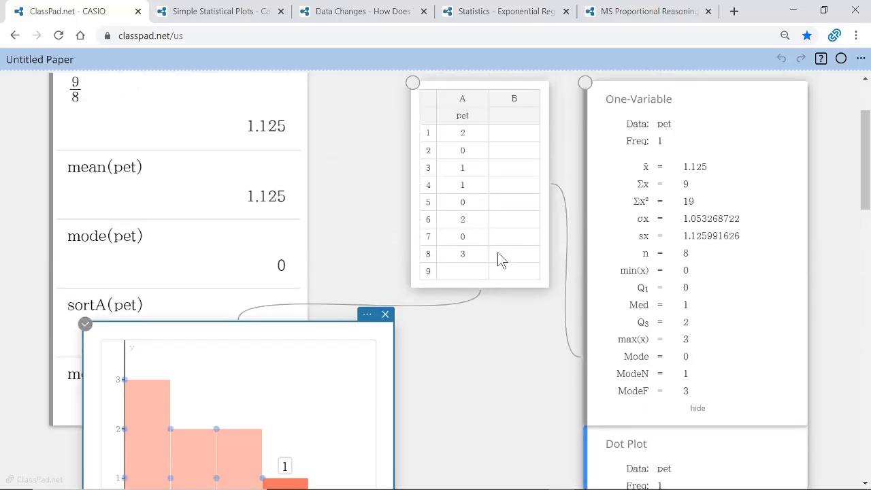
left_click(465, 108)
left_click(465, 107)
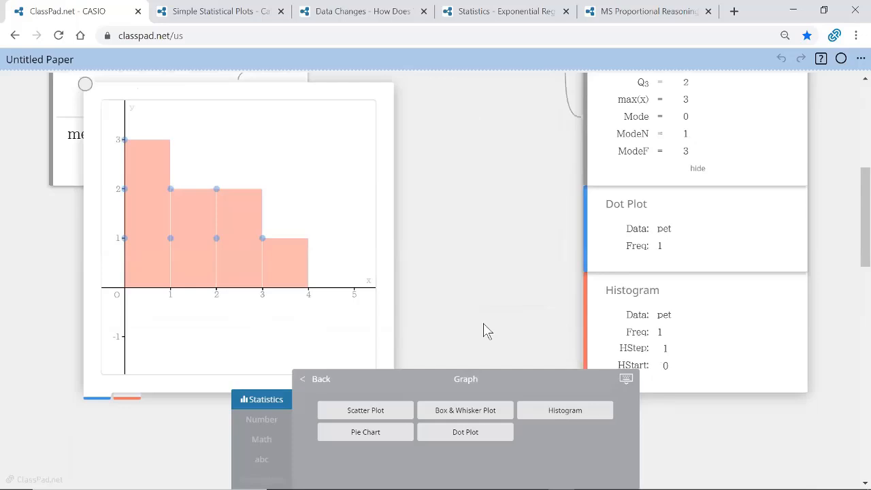
left_click(476, 414)
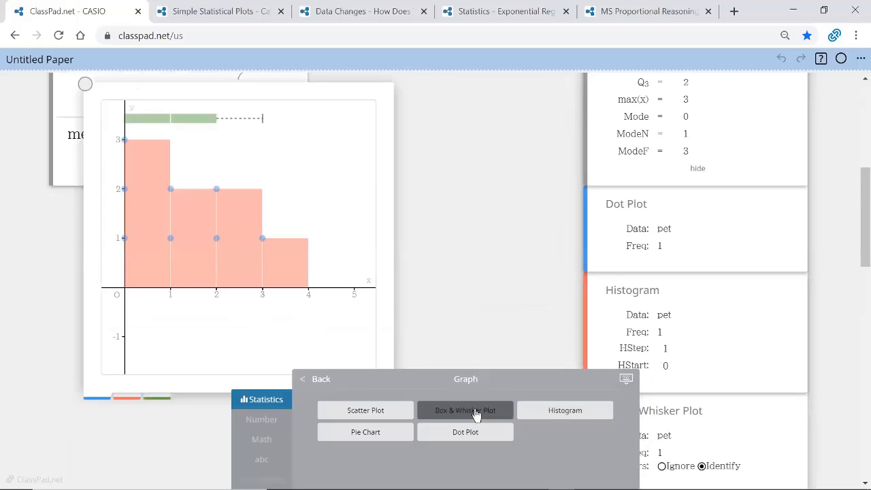
left_click(475, 233)
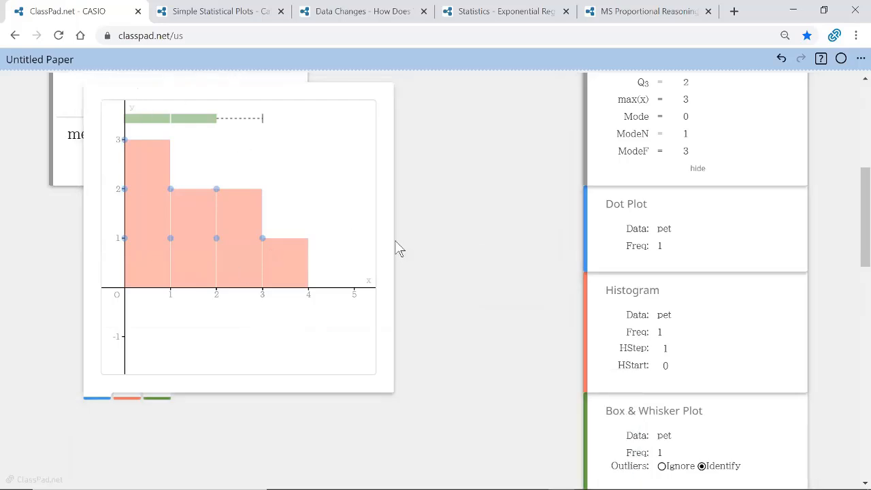
Display the five-number summary labels on the box plot above the histogram
left_click(300, 95)
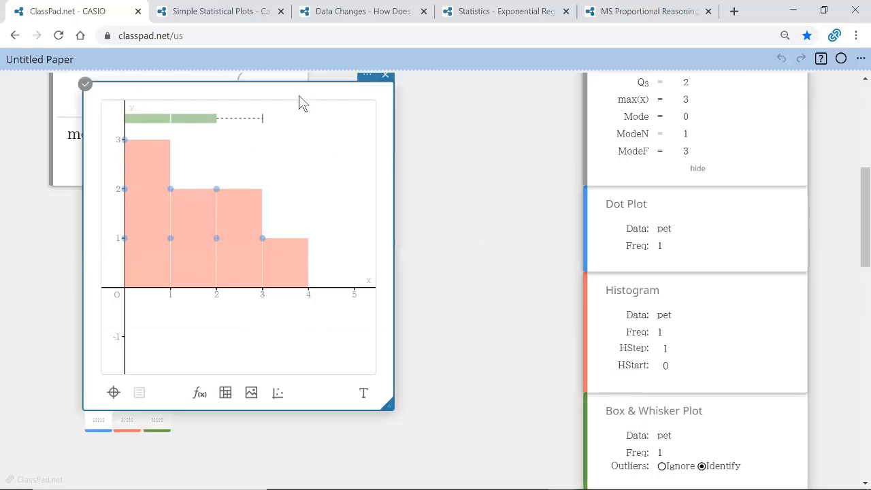
left_click_drag(300, 94, 312, 199)
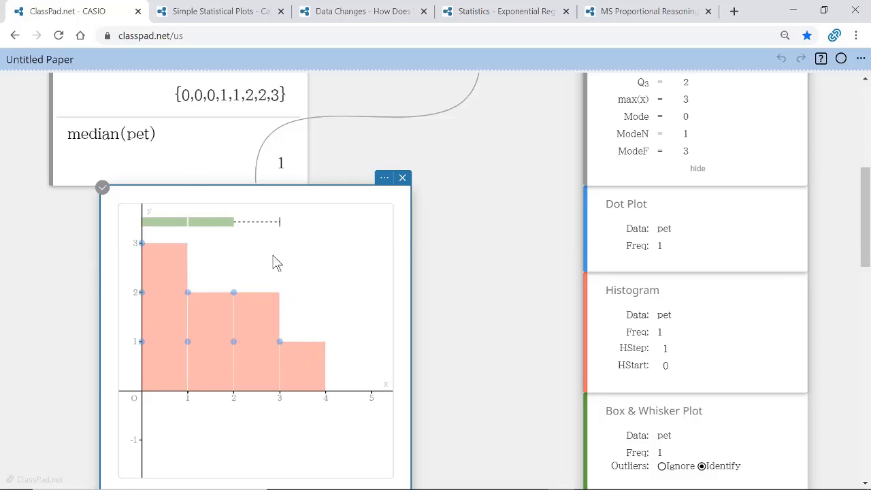
left_click(178, 228)
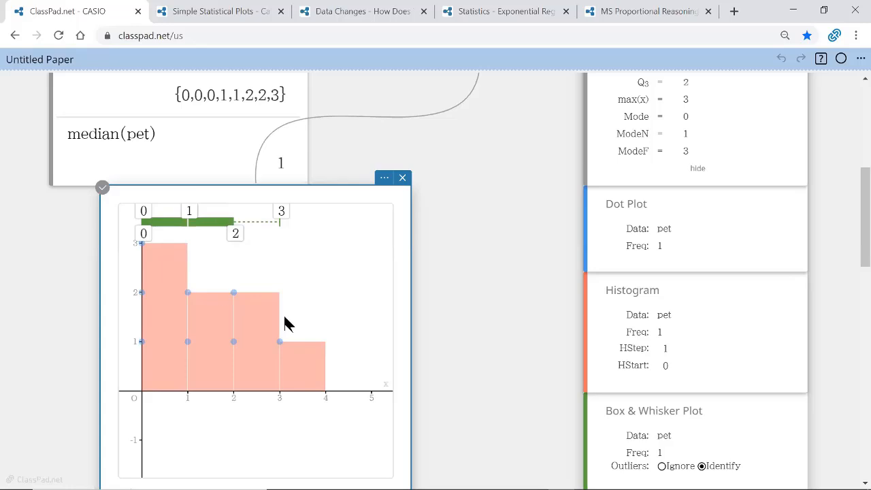
left_click_drag(320, 183, 299, 87)
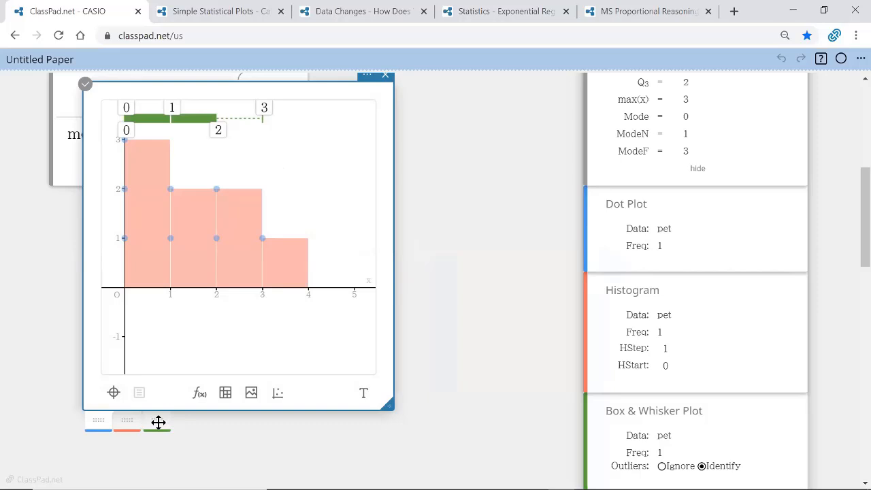
Reposition the combined graph and split the box and whisker plot off into its own graph beside it
left_click_drag(158, 423, 497, 431)
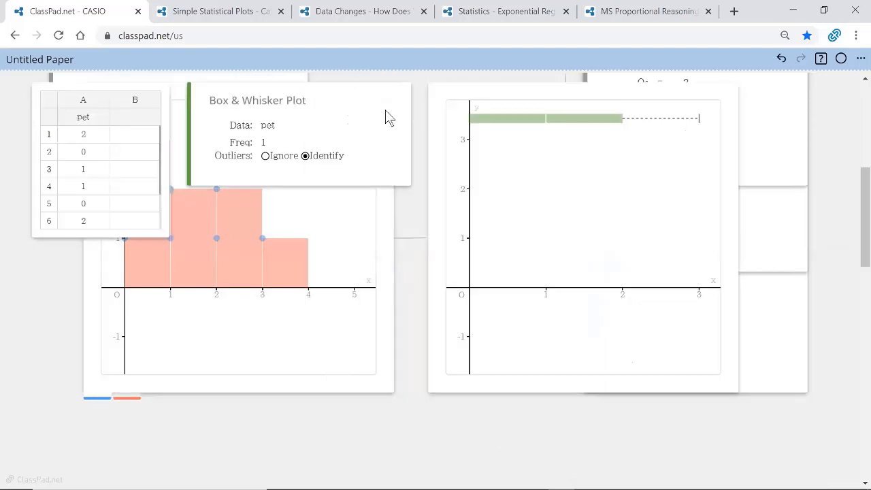
left_click_drag(385, 122, 817, 356)
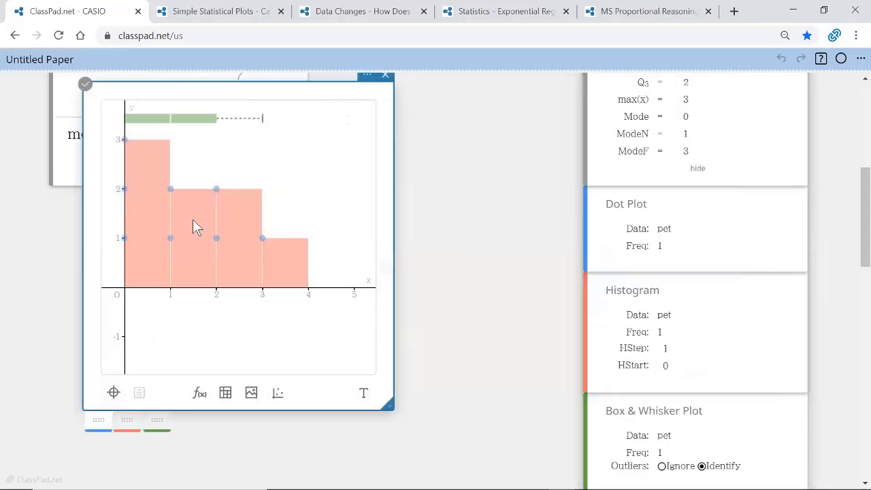
left_click_drag(114, 83, 458, 394)
left_click_drag(332, 335, 143, 257)
scroll(492, 327, "down", 3)
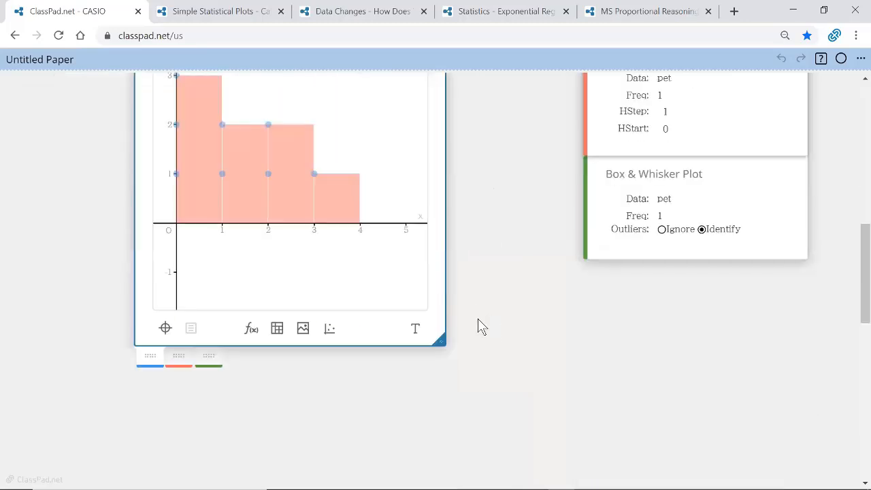
left_click_drag(591, 355, 598, 357)
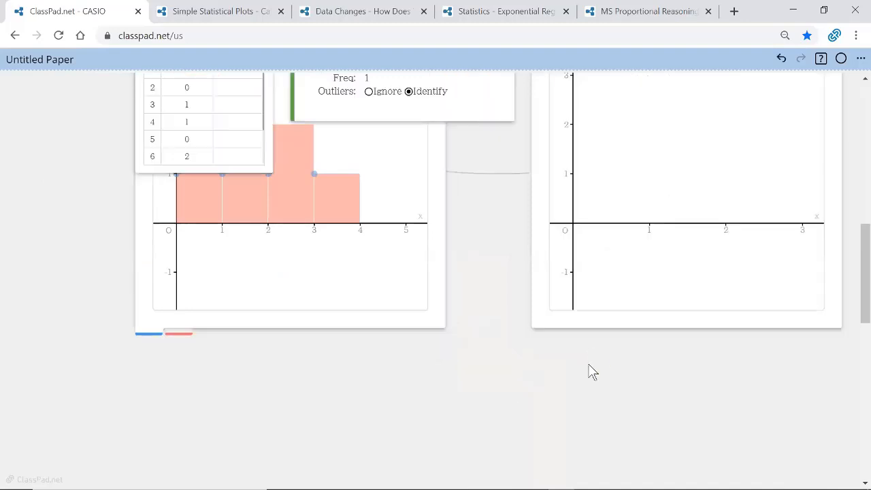
Arrange the separated box plot graph, its pet table and its Box & Whisker Plot card in a row below the histogram graph
scroll(506, 287, "up", 2)
left_click_drag(470, 185, 797, 395)
left_click_drag(266, 153, 582, 446)
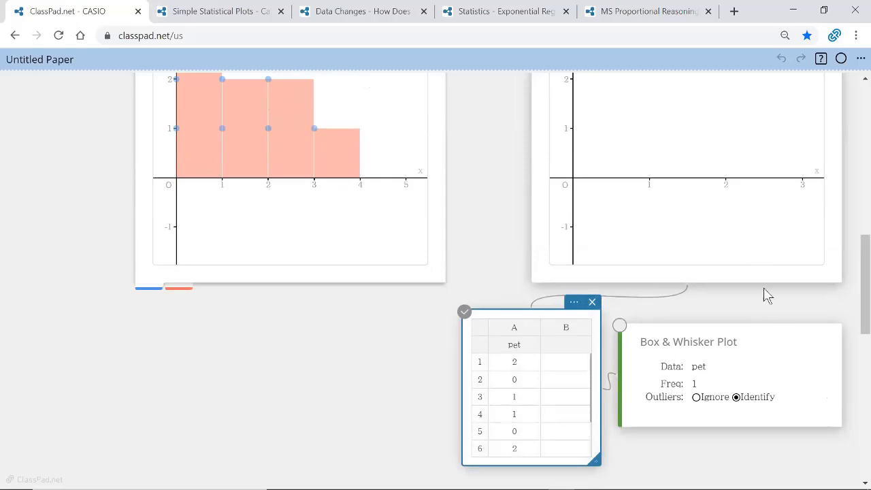
left_click_drag(755, 266, 489, 379)
left_click_drag(485, 467, 348, 441)
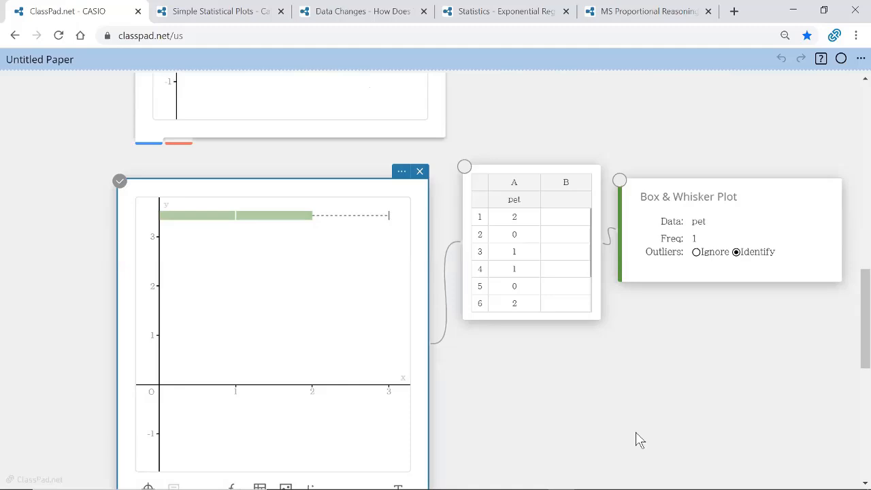
scroll(734, 361, "down", 1)
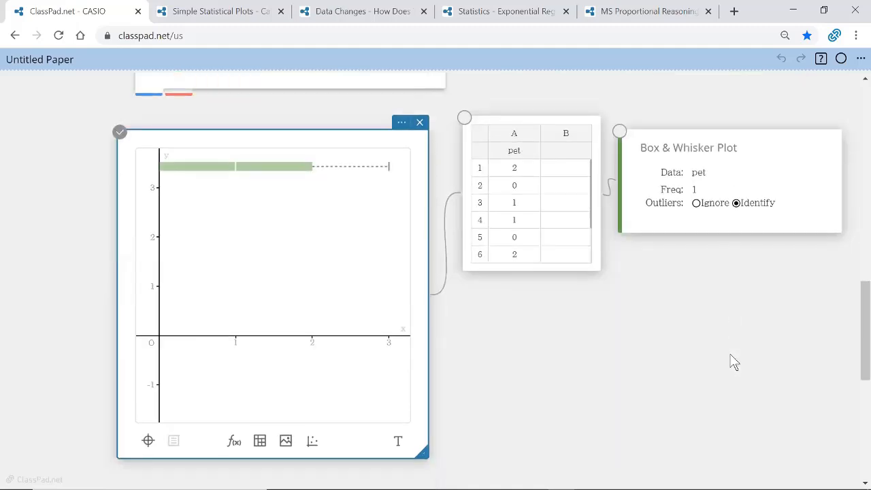
View the login dialog's sign-in and registration options and close it without logging in
scroll(734, 362, "up", 4)
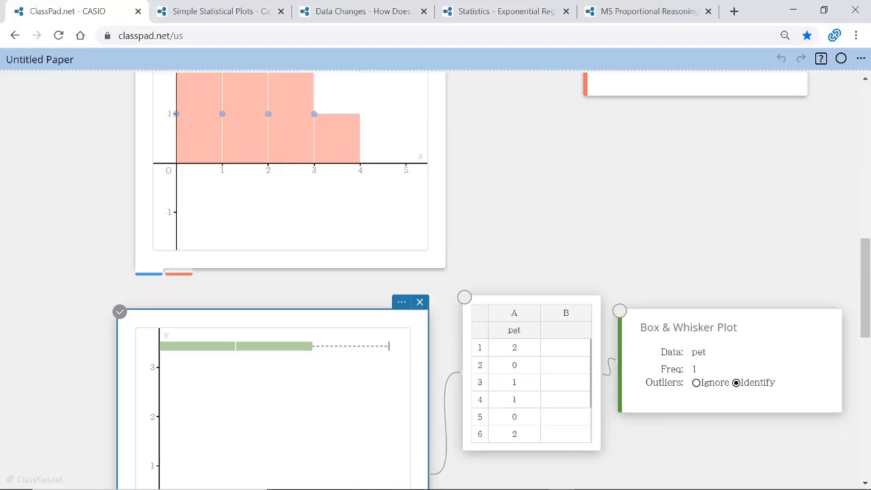
left_click(860, 62)
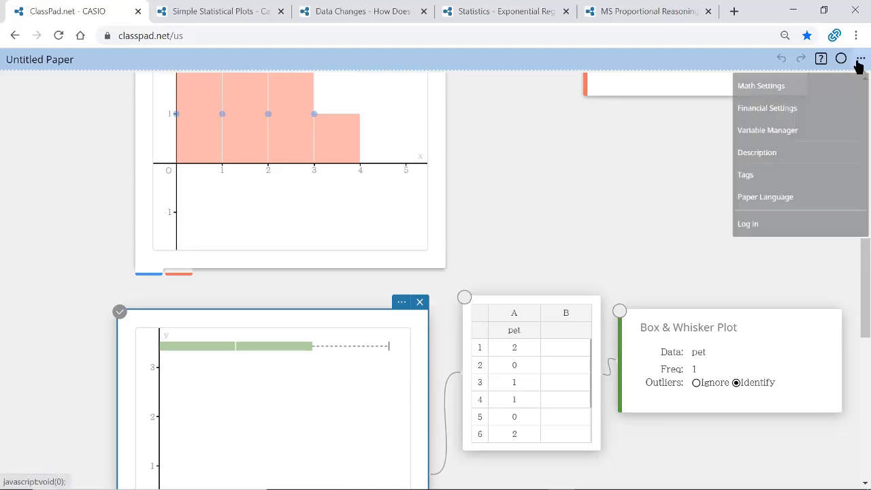
left_click(765, 224)
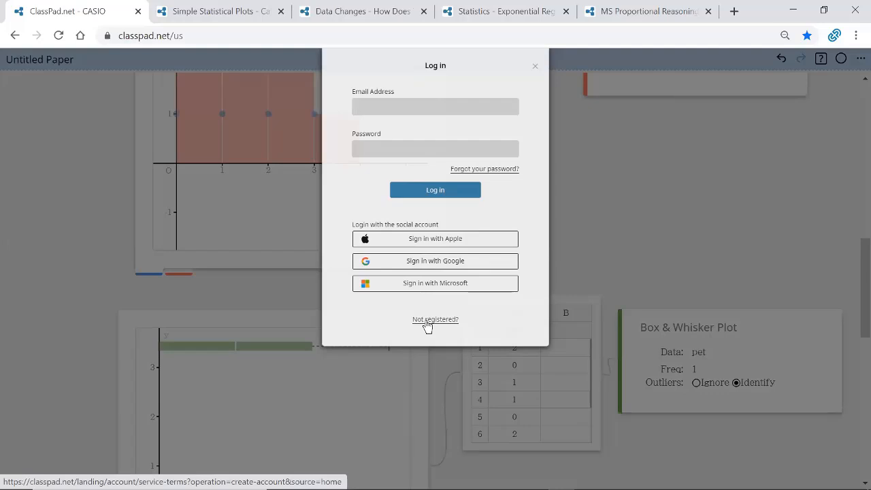
left_click(646, 221)
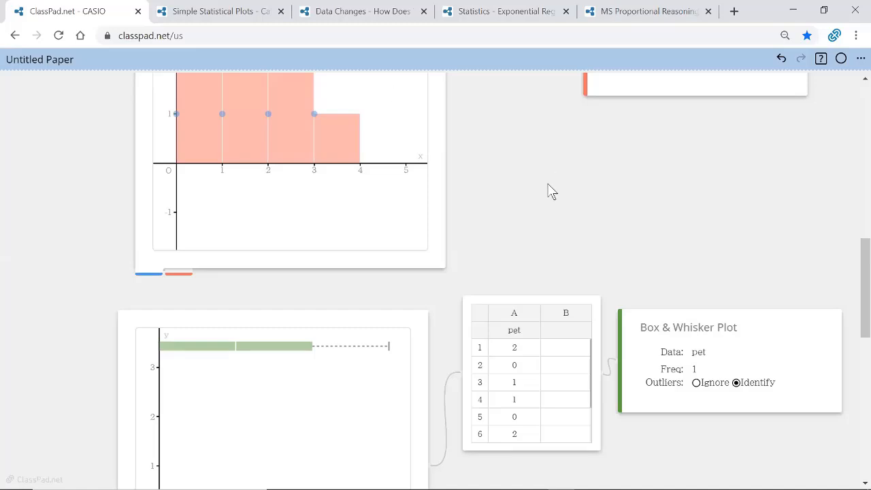
Look over the statistics command categories for pet column A and switch to the Simple Statistical Plots candy paper
scroll(552, 204, "up", 10)
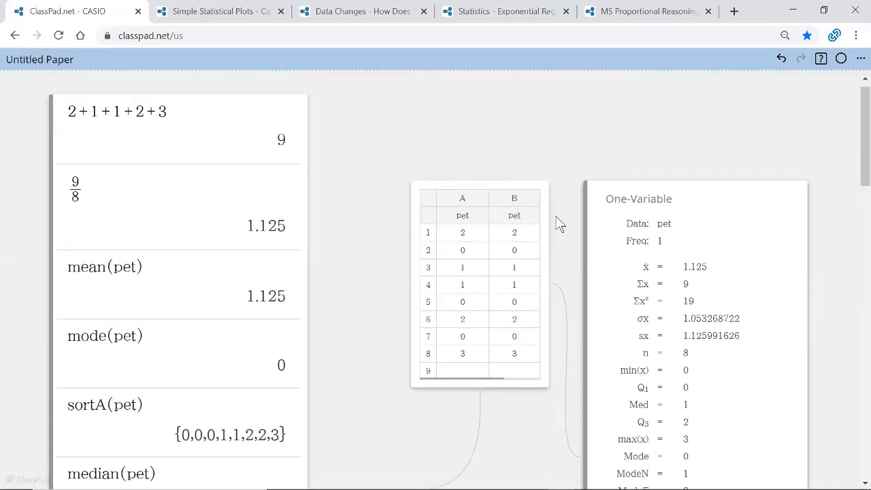
left_click(473, 198)
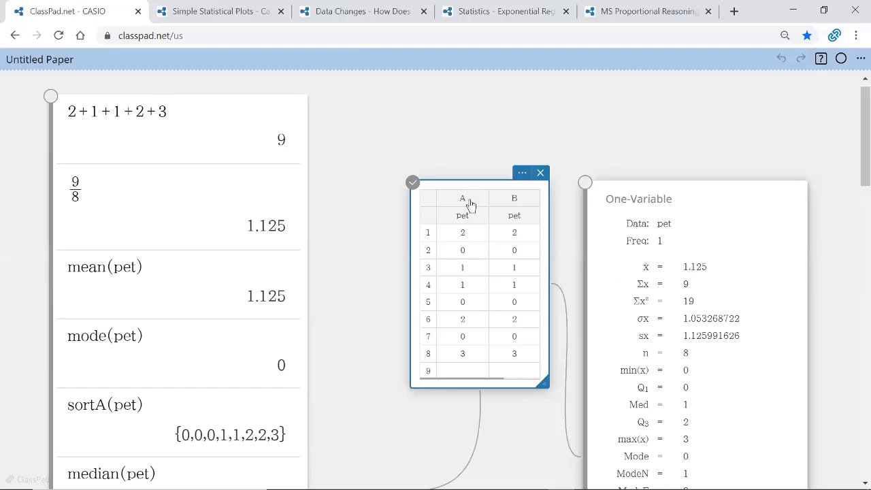
left_click(469, 200)
scroll(470, 201, "down", 5)
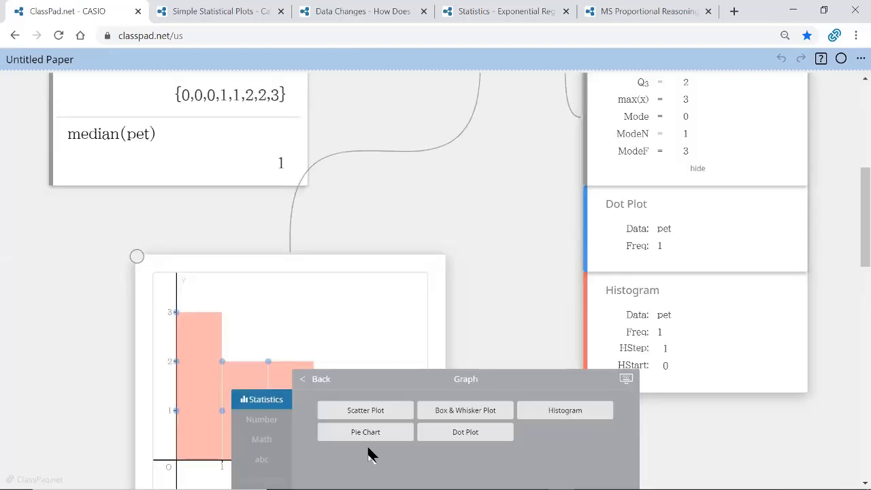
left_click(308, 378)
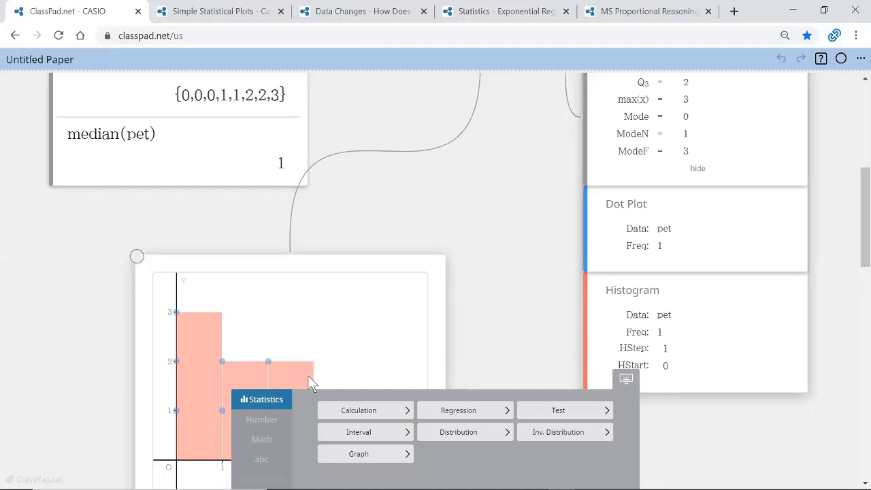
scroll(575, 146, "up", 5)
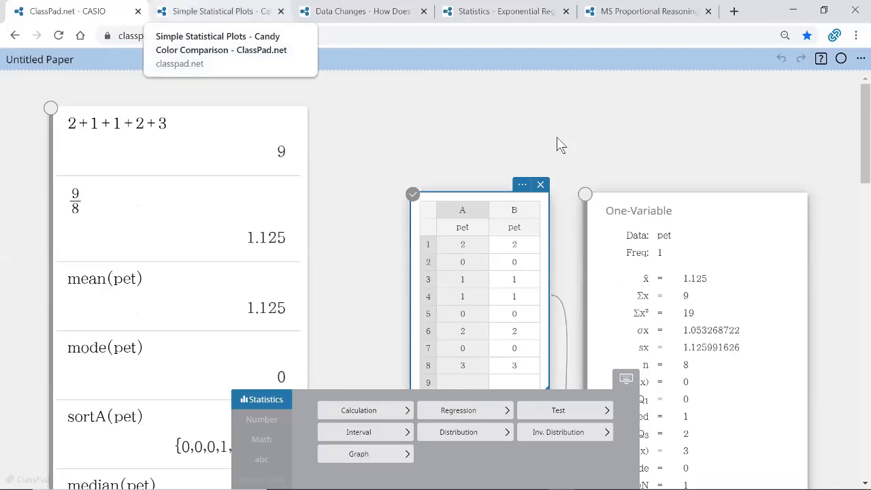
left_click(217, 12)
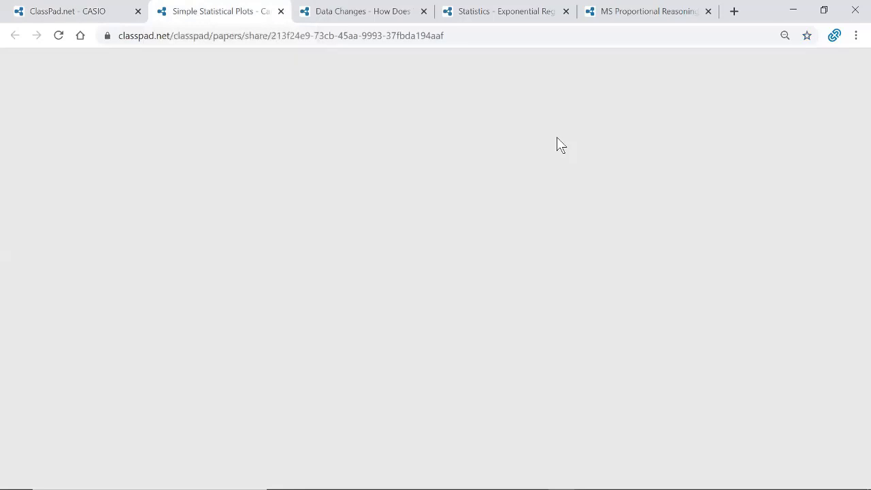
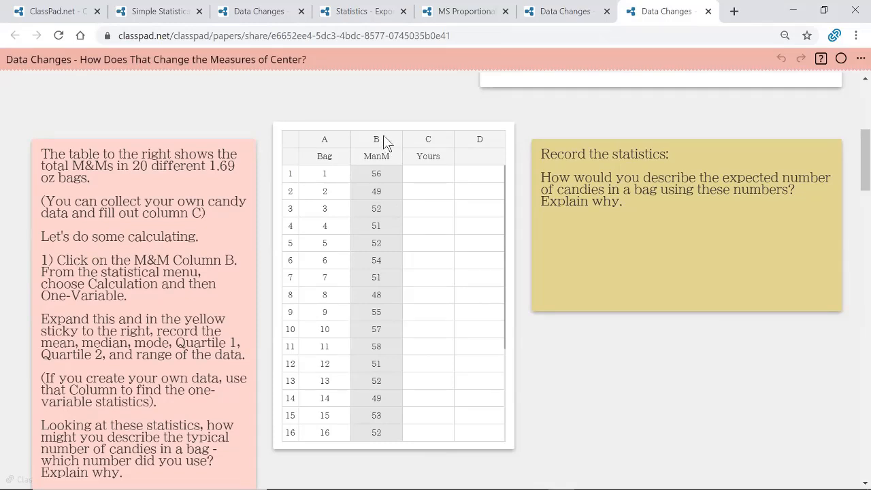
Select the ManM column of the candy table and look at the table's color, lock and hide options
left_click(383, 138)
left_click(384, 142)
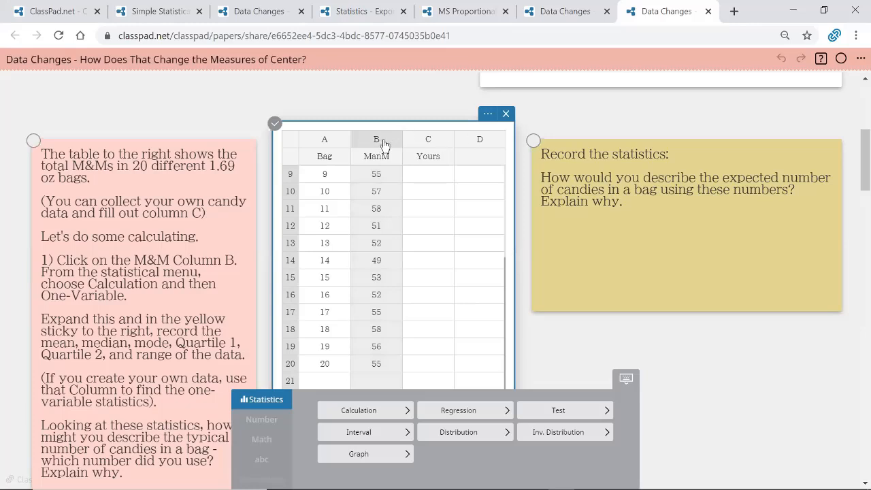
left_click(488, 115)
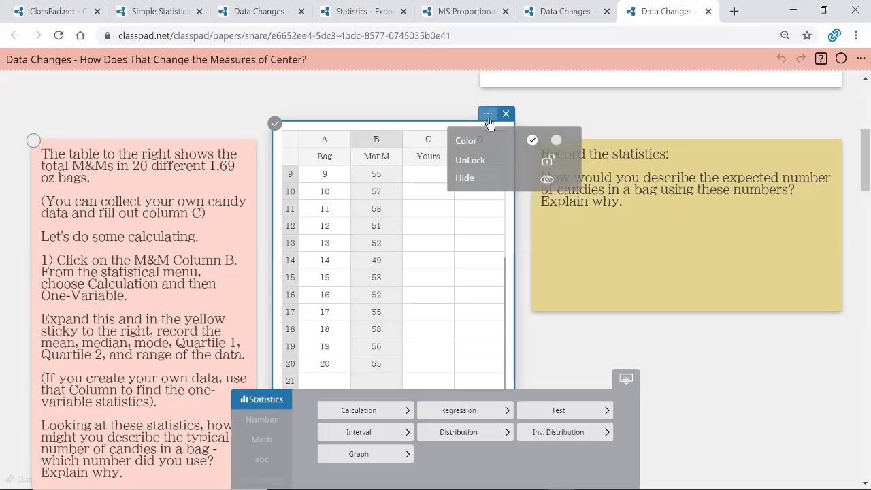
left_click(524, 223)
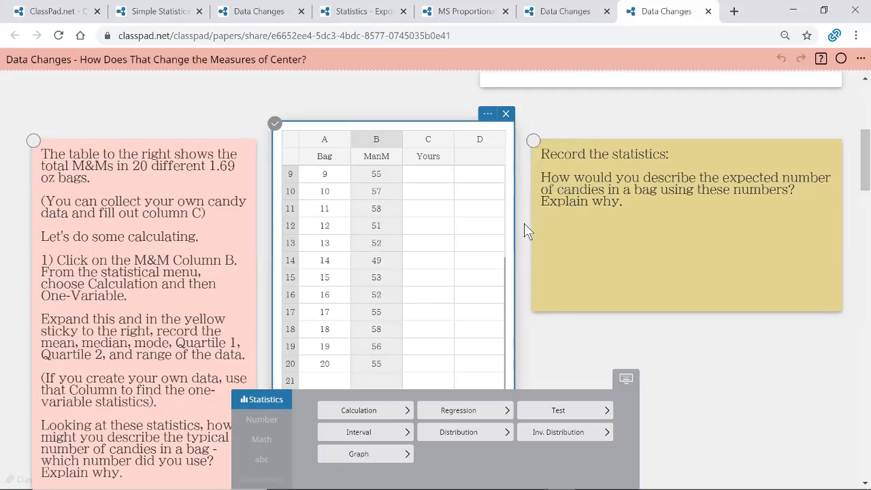
Examine the M&M counts for the 20 bags and the activity instructions beside the table
scroll(454, 228, "down", 1)
scroll(455, 228, "up", 1)
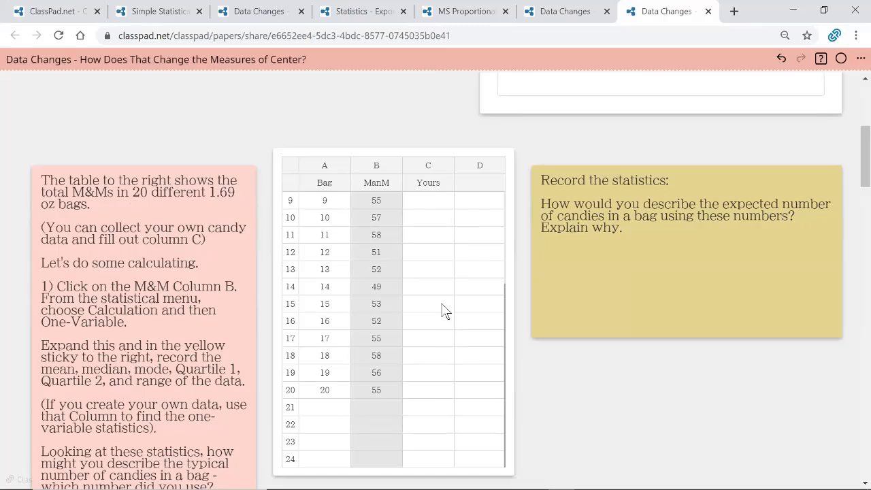
left_click(473, 263)
scroll(475, 228, "up", 3)
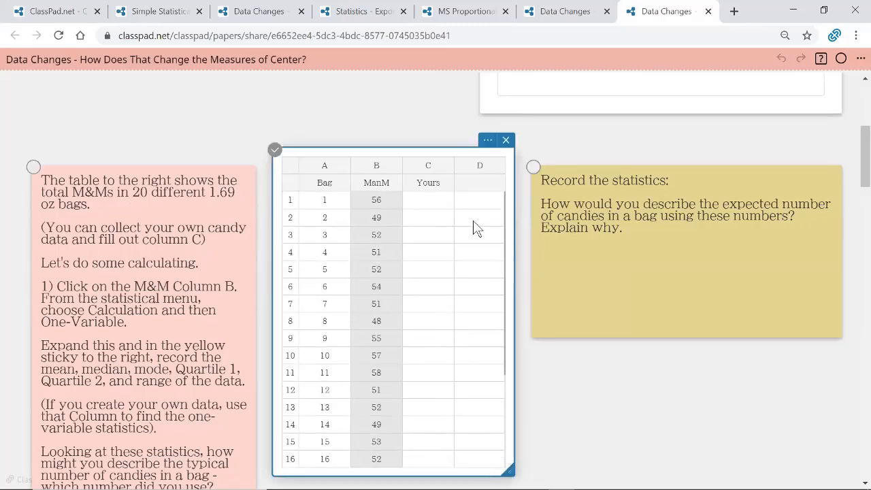
scroll(474, 228, "up", 3)
scroll(415, 293, "down", 3)
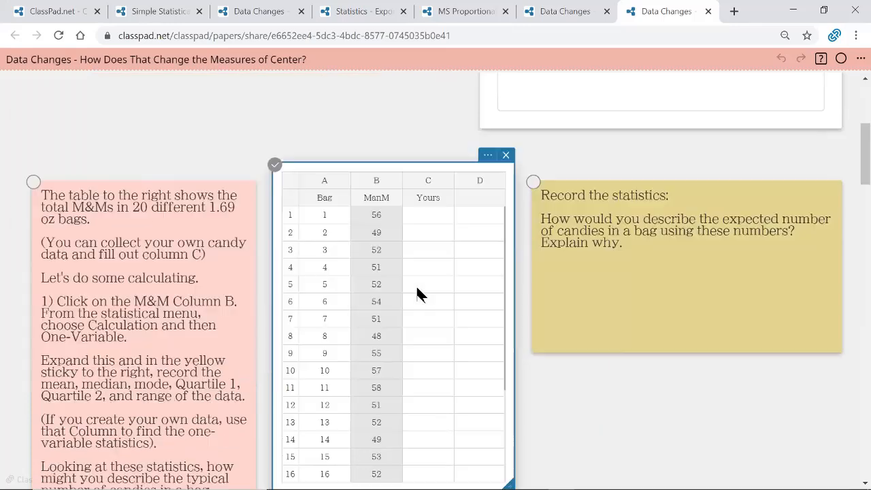
scroll(416, 291, "down", 2)
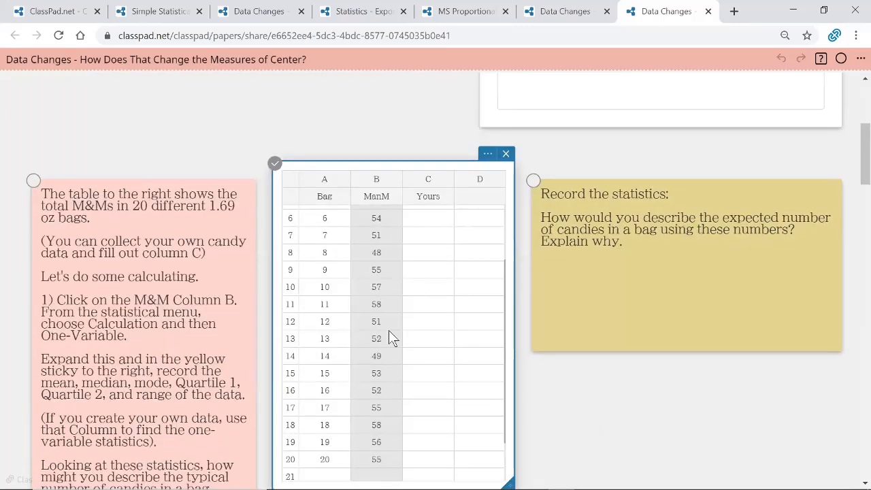
scroll(551, 417, "down", 1)
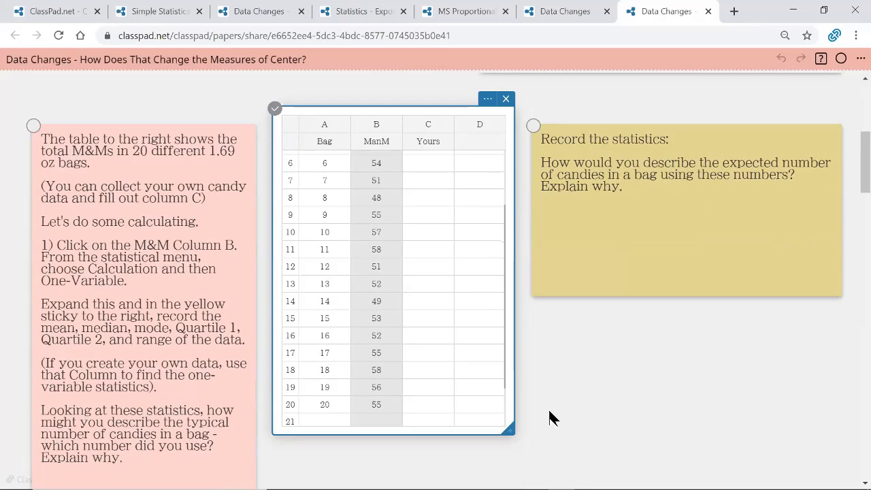
scroll(462, 339, "down", 1)
scroll(463, 338, "up", 5)
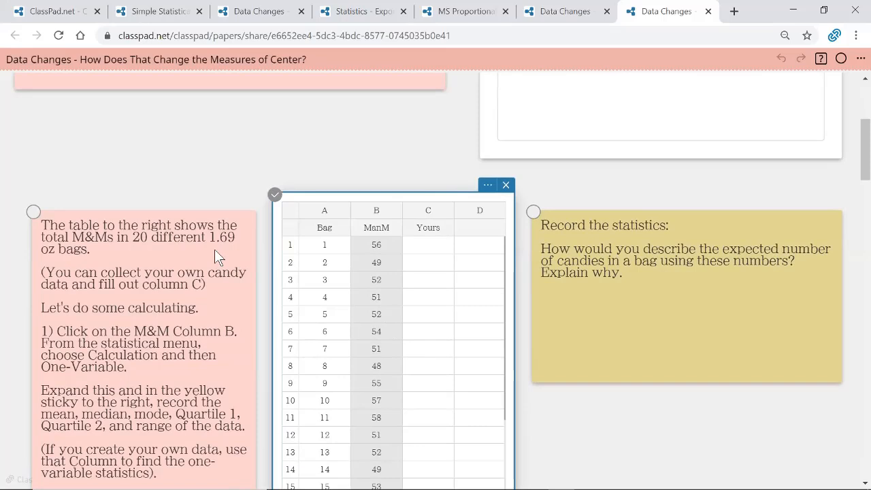
scroll(202, 367, "down", 1)
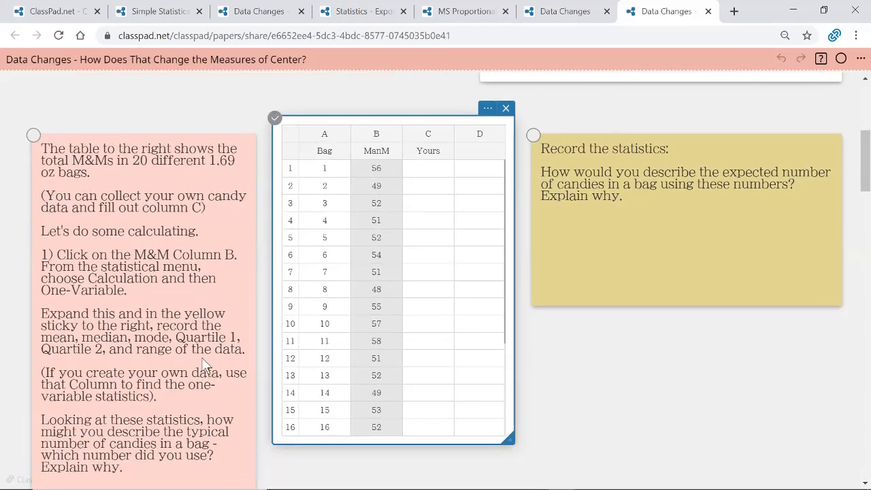
Calculate one-variable statistics for the ManM column and expand the result to show the full list of values
left_click(378, 137)
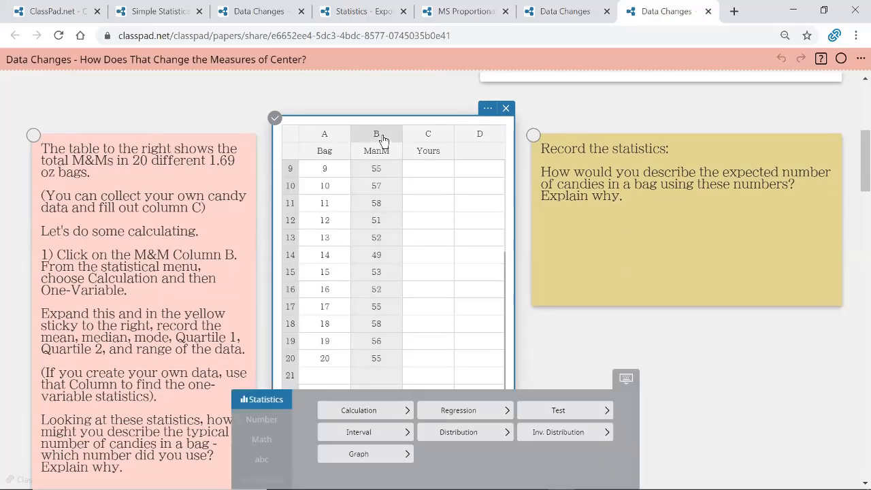
left_click(383, 140)
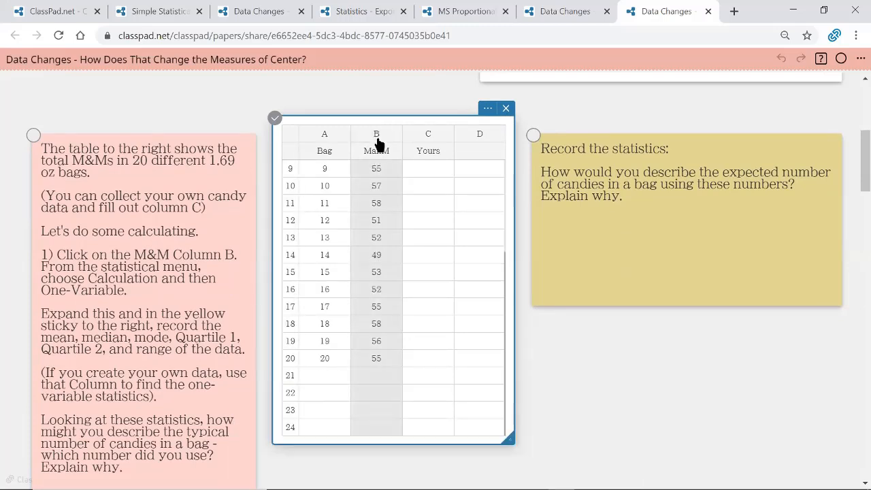
left_click(379, 143)
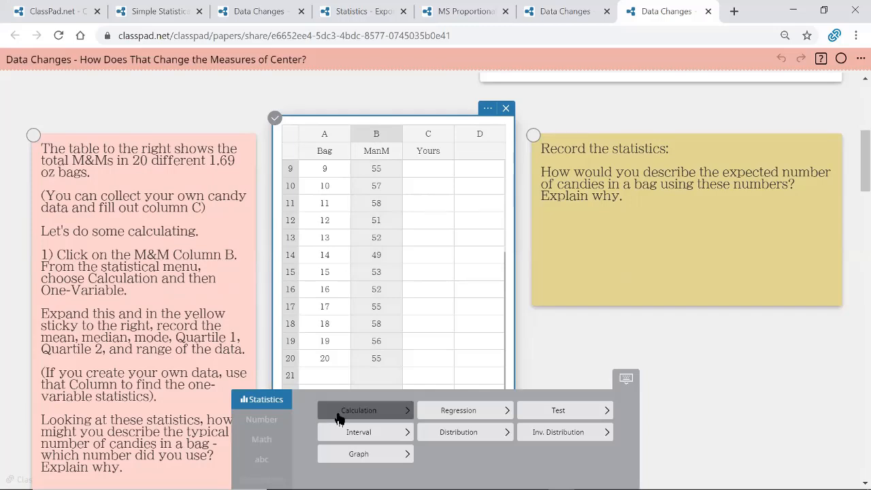
left_click(339, 415)
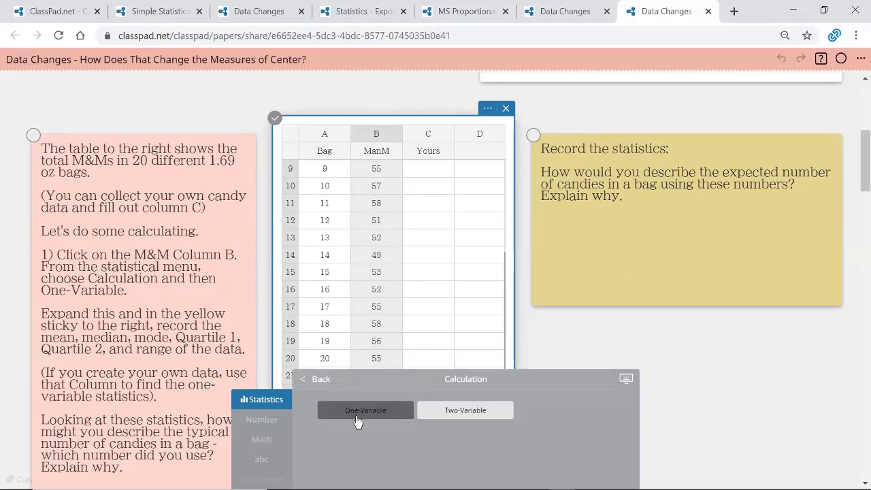
left_click(359, 412)
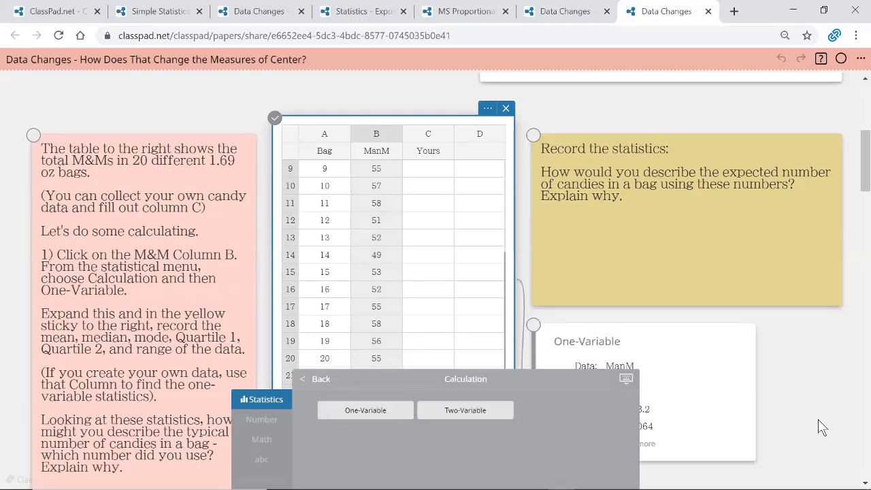
scroll(819, 419, "down", 2)
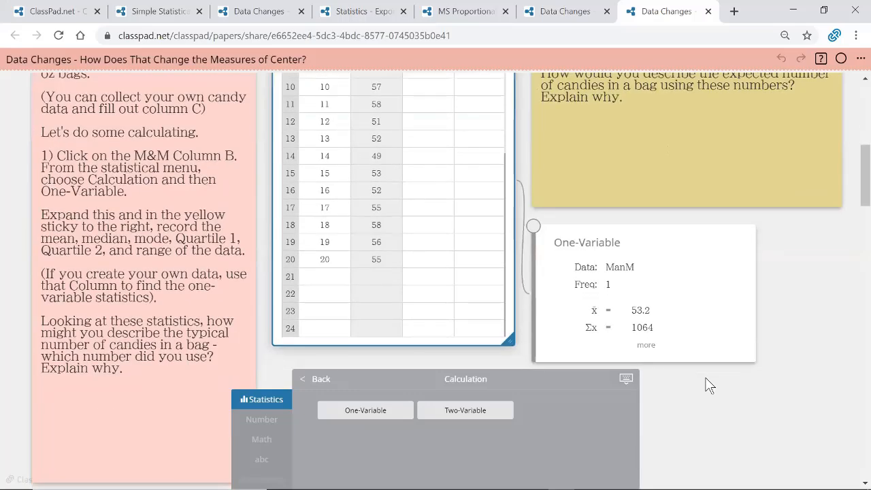
left_click(653, 350)
left_click(649, 347)
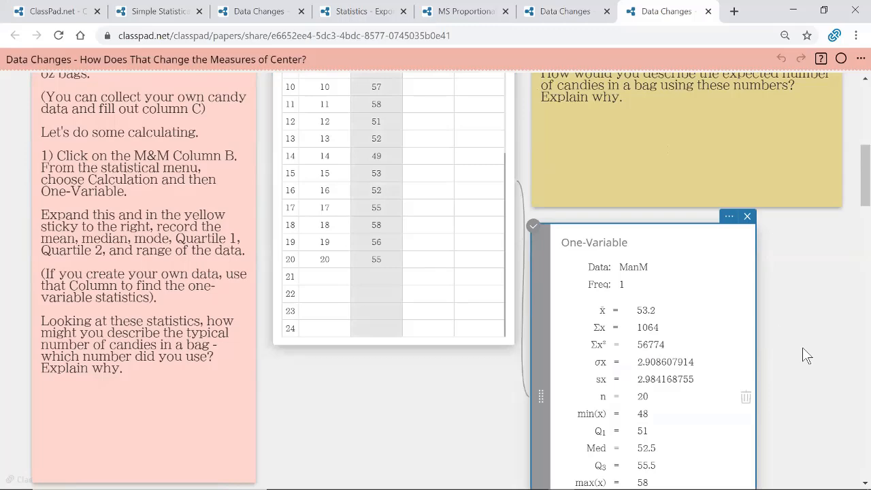
Review the expanded ManM statistics and read the activity's questions and statistical plot instructions
scroll(856, 369, "down", 1)
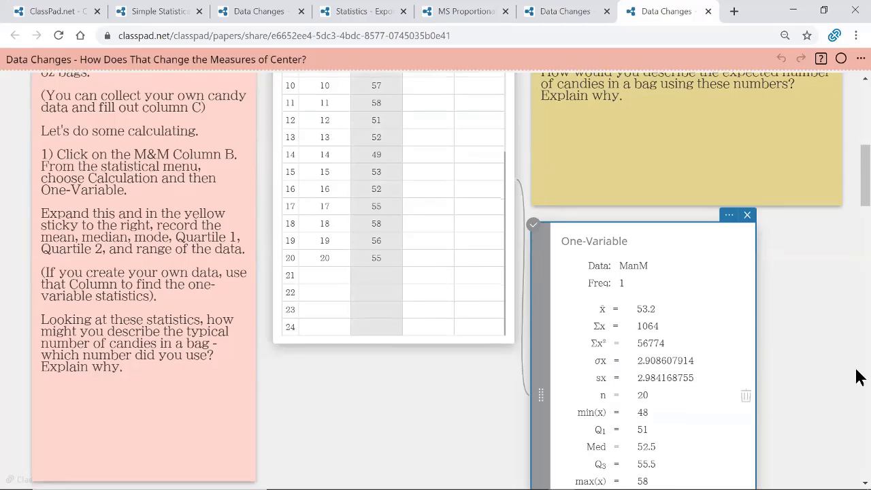
scroll(857, 378, "down", 2)
scroll(857, 378, "up", 3)
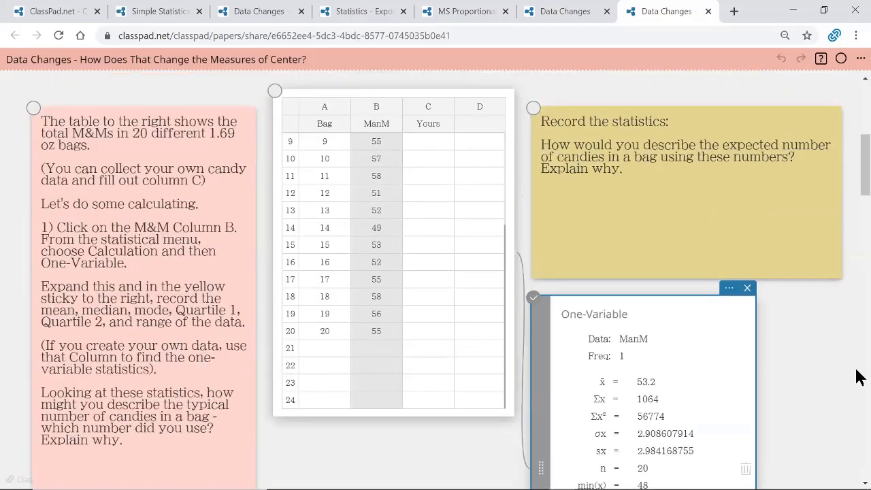
scroll(857, 374, "down", 1)
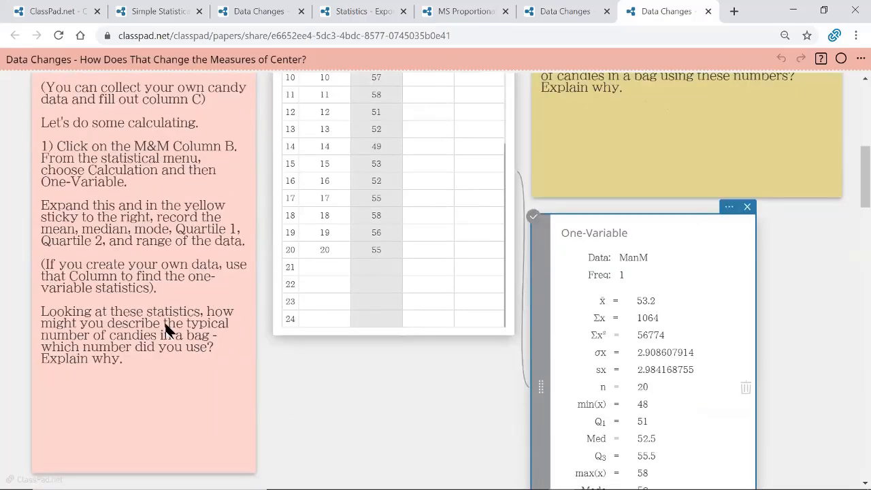
scroll(317, 422, "down", 5)
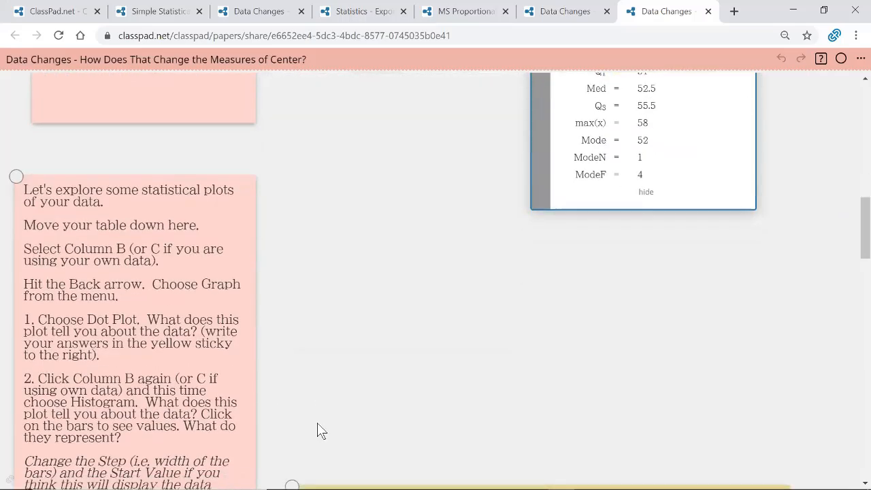
scroll(318, 423, "down", 2)
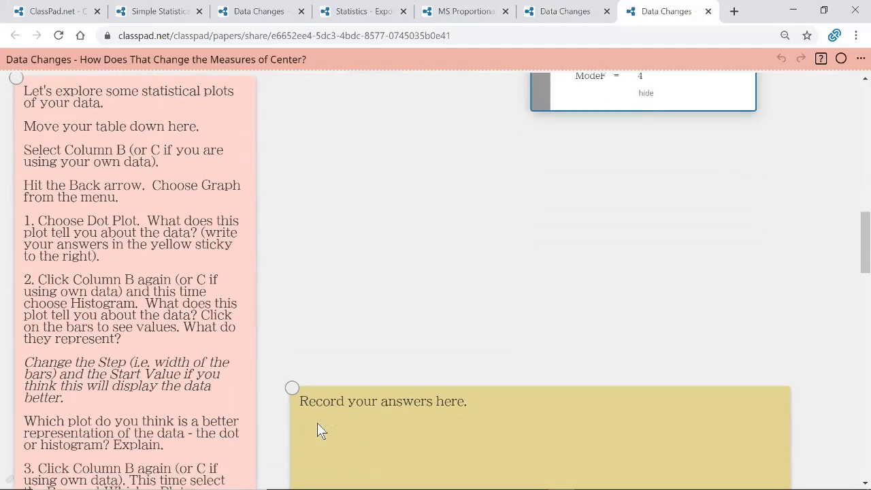
scroll(317, 430, "down", 1)
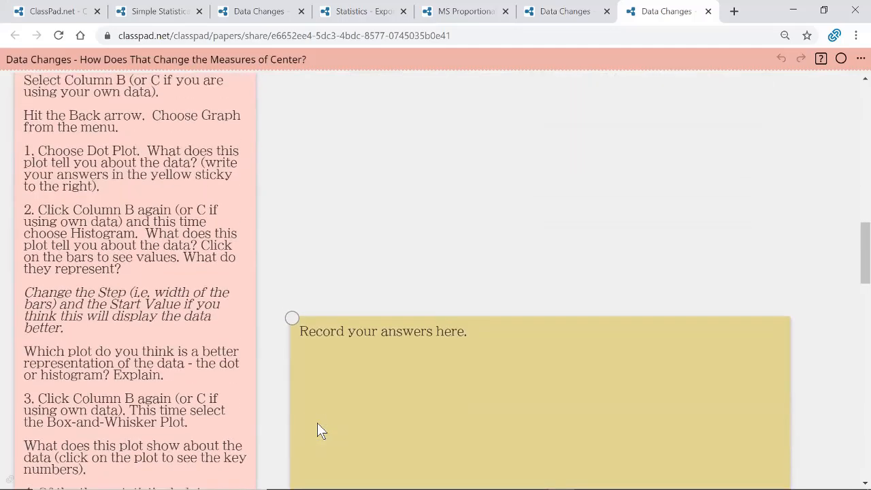
scroll(317, 423, "up", 6)
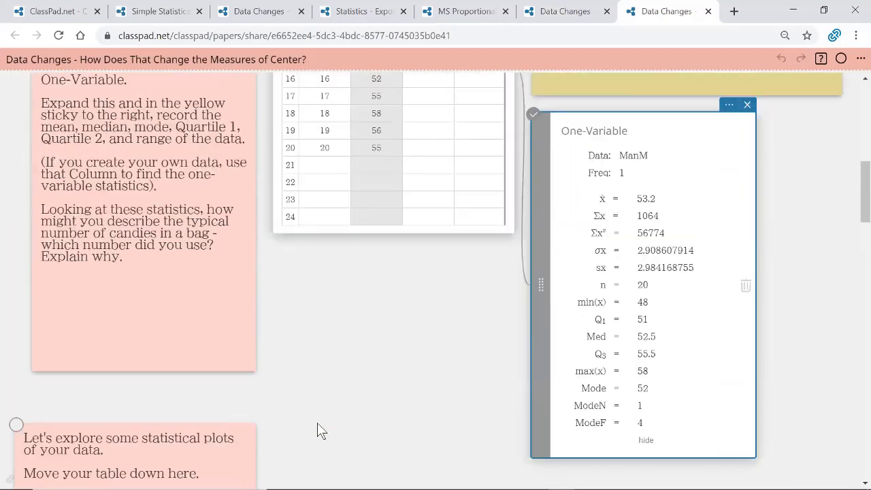
scroll(317, 423, "up", 3)
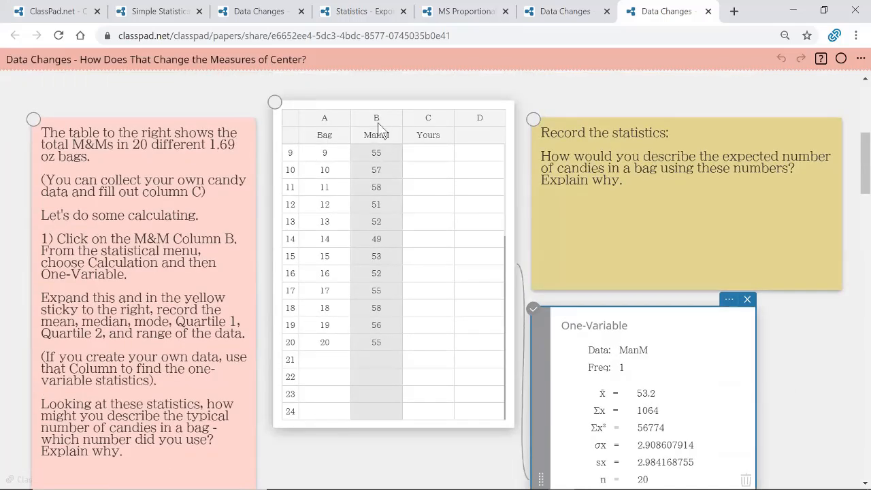
Create a Box & Whisker Plot from the ManM column of the candy table
left_click(379, 129)
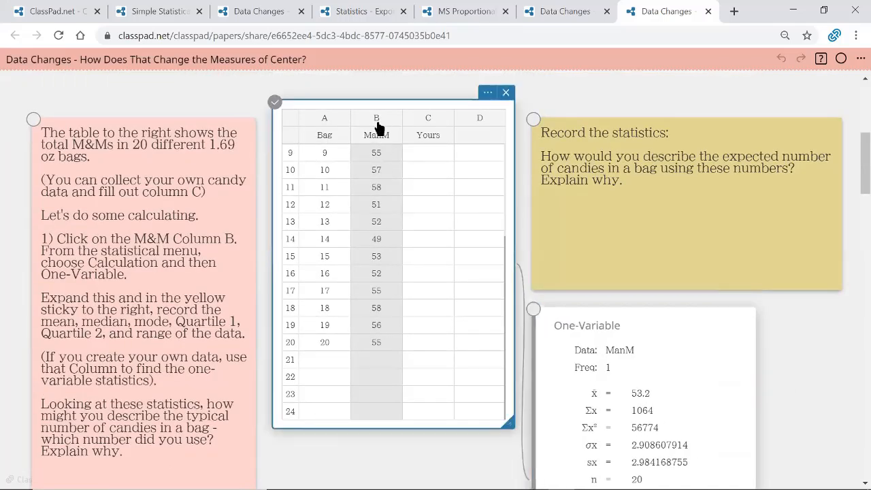
left_click(379, 129)
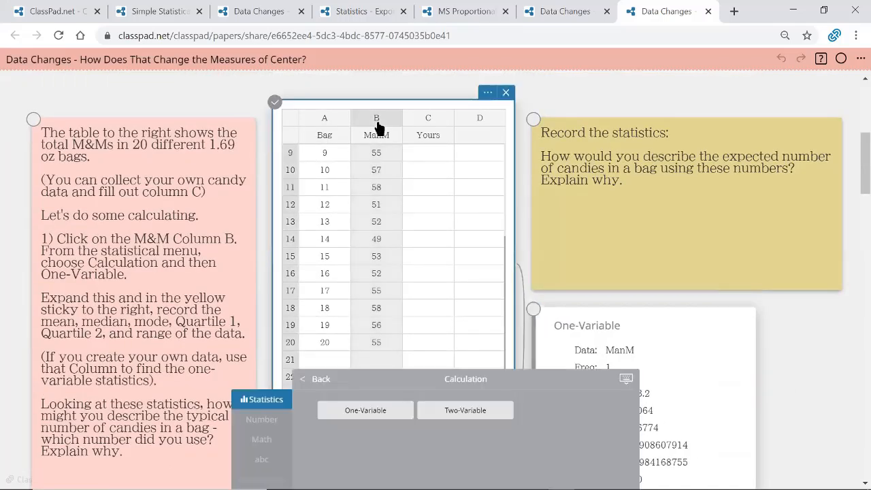
left_click(320, 380)
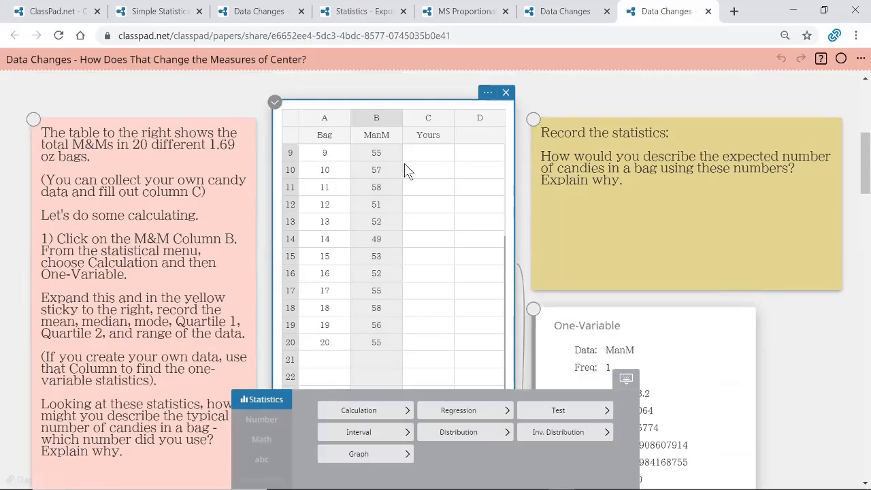
left_click(382, 120)
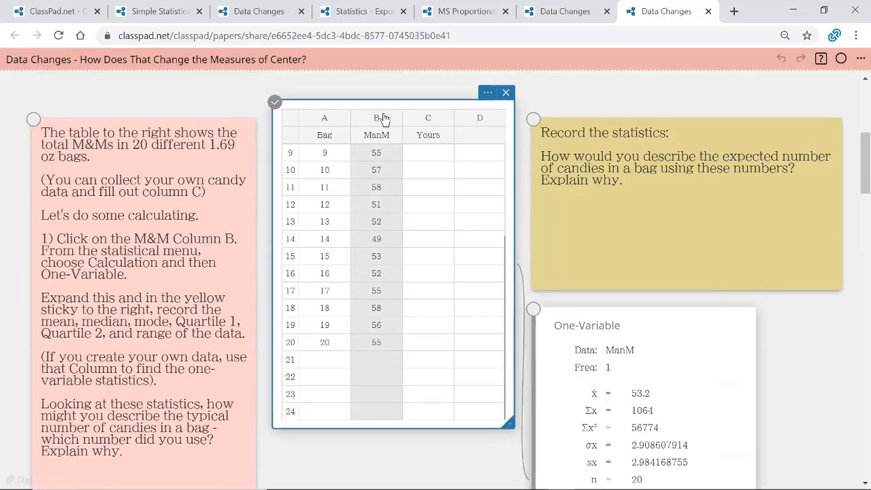
left_click(381, 119)
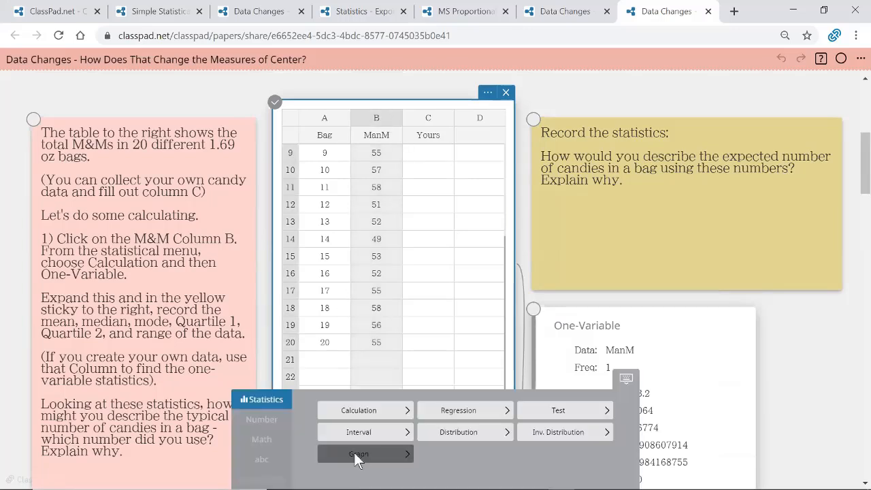
left_click(356, 455)
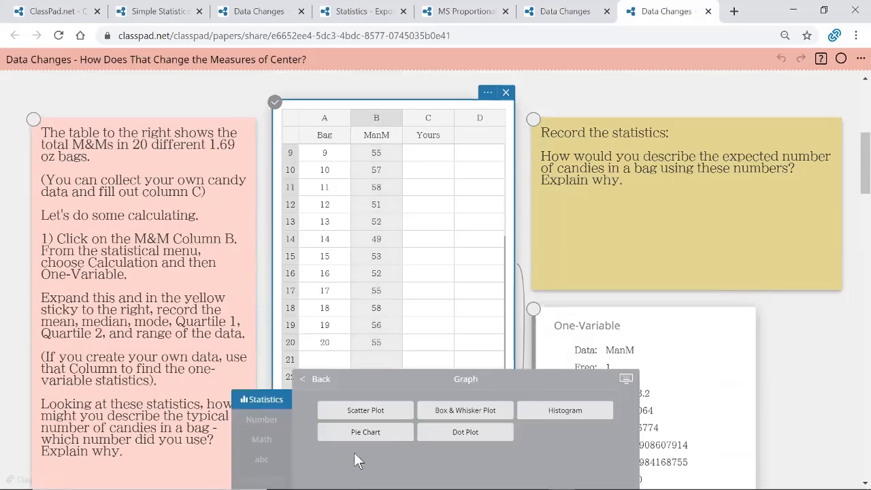
left_click(468, 411)
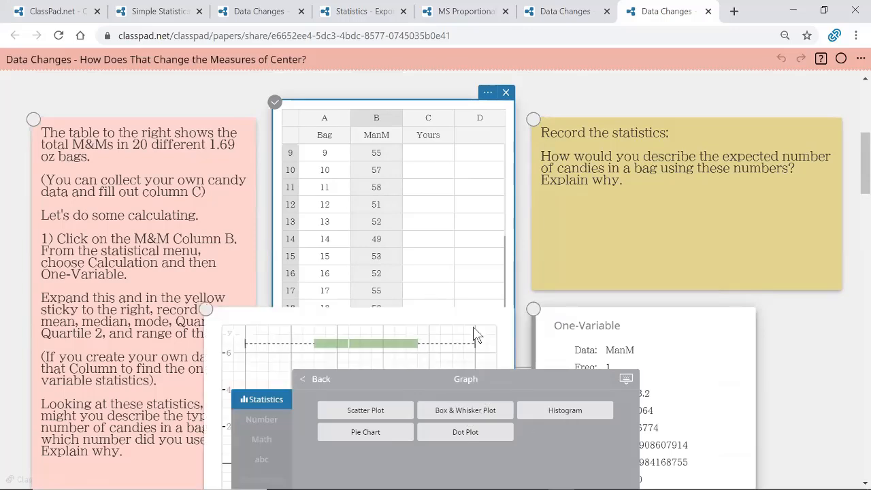
Move the box plot graph up beside the table's ManM column and display the plot's key values
left_click(352, 360)
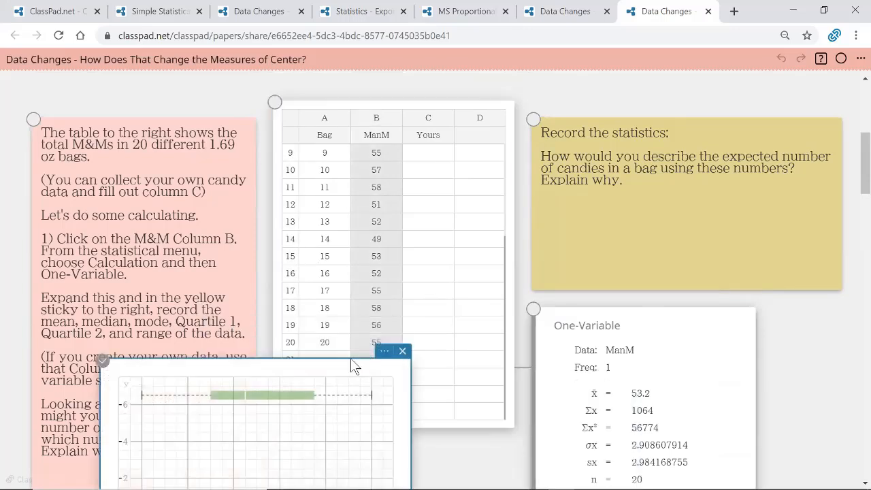
left_click_drag(338, 366, 291, 111)
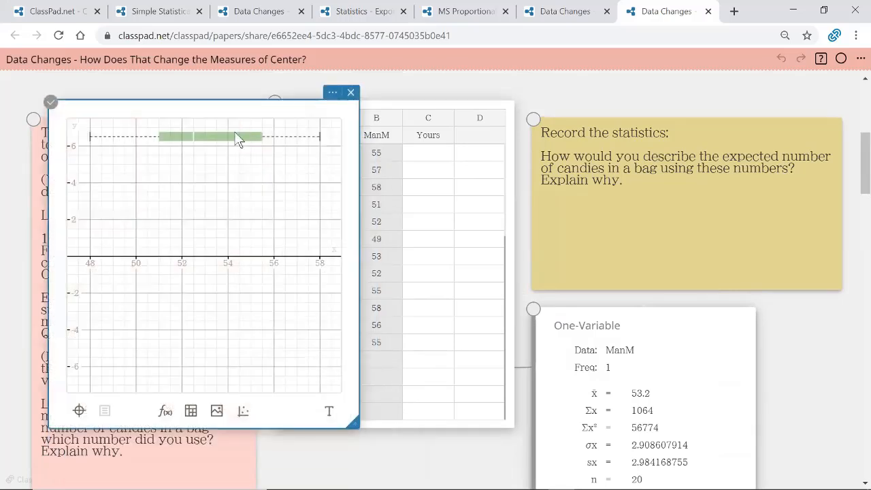
mouse_move(231, 138)
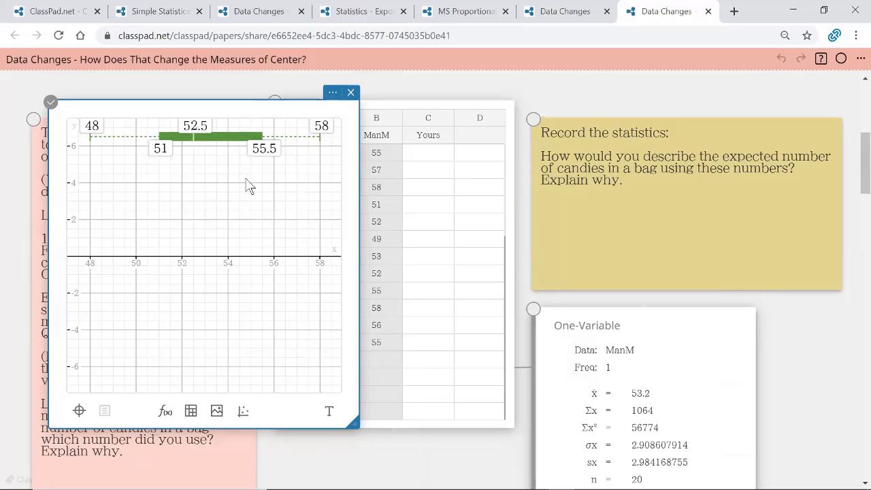
Add a Histogram of the ManM column to the graph with the box plot
scroll(524, 458, "down", 1)
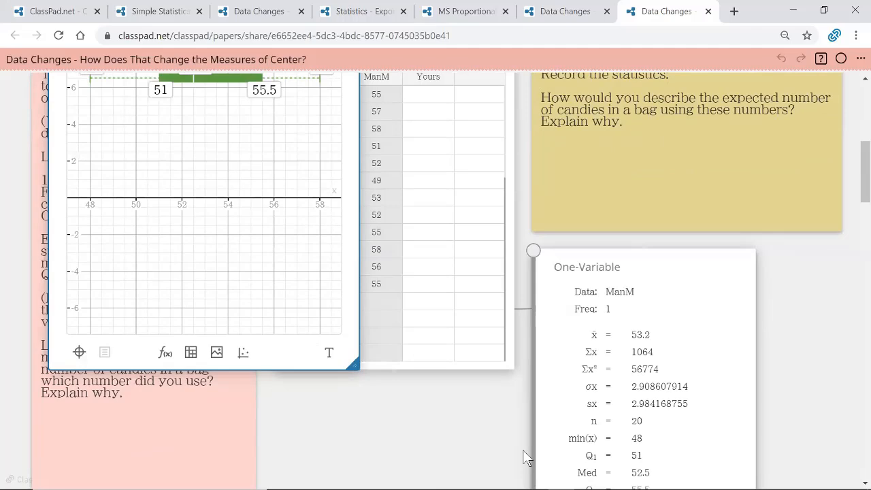
scroll(524, 458, "up", 2)
left_click(392, 198)
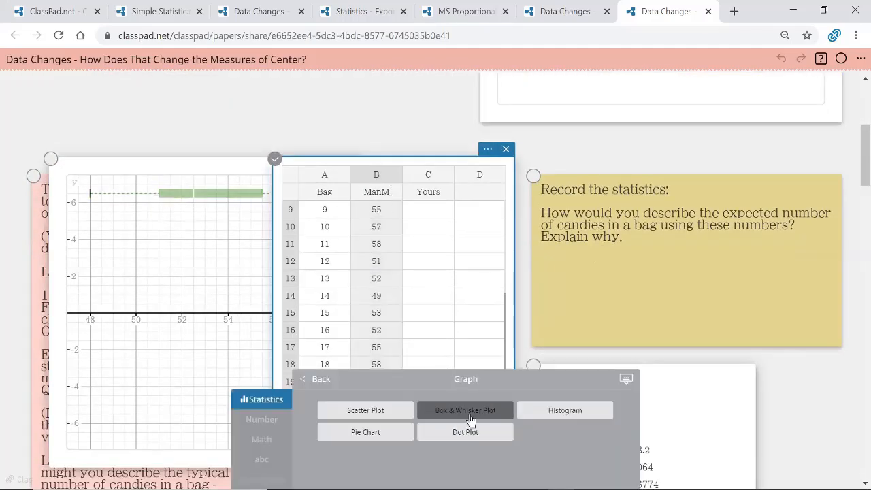
left_click(563, 415)
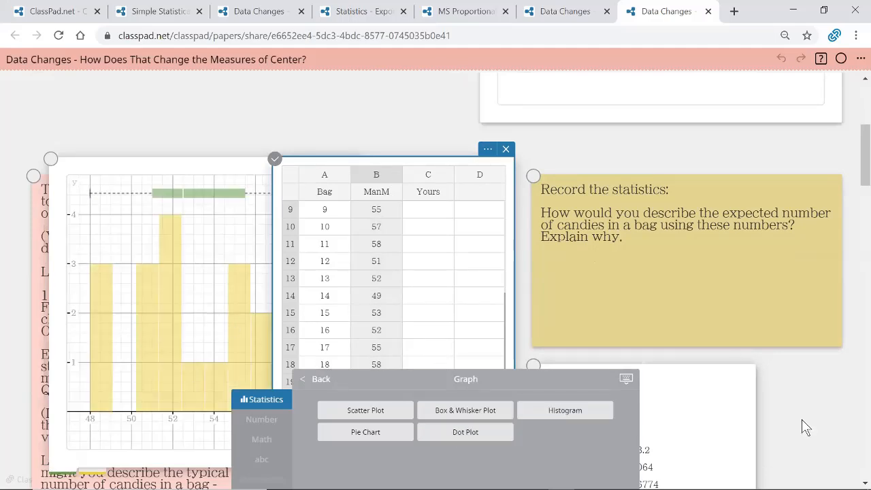
Look through the remaining activity sections and sample plots, and examine the new box plot and histogram settings below the statistics
scroll(817, 358, "down", 2)
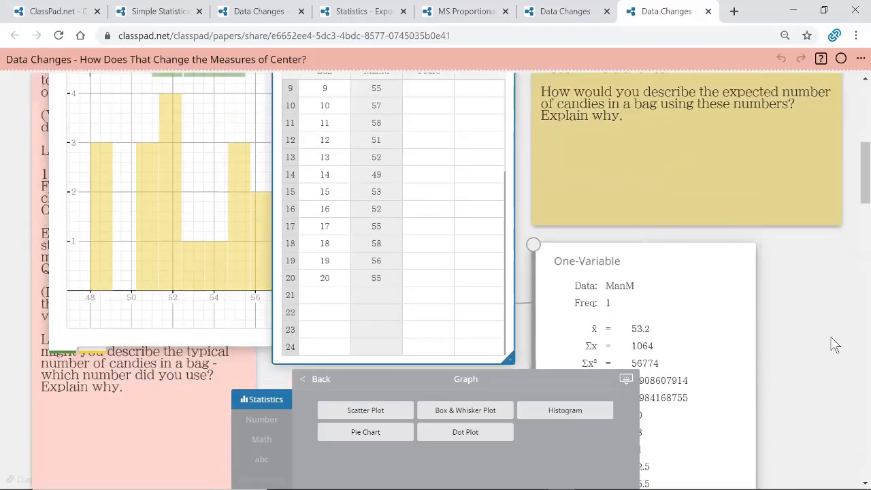
scroll(835, 346, "down", 2)
scroll(835, 346, "down", 18)
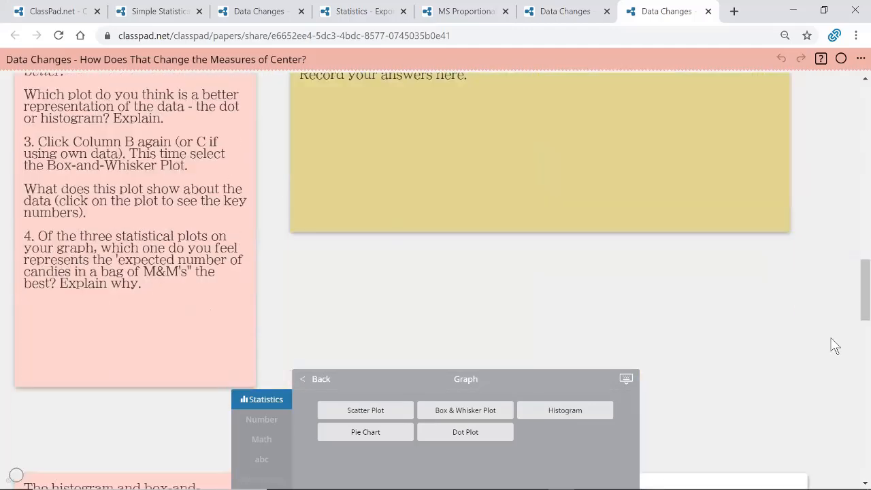
scroll(835, 346, "down", 5)
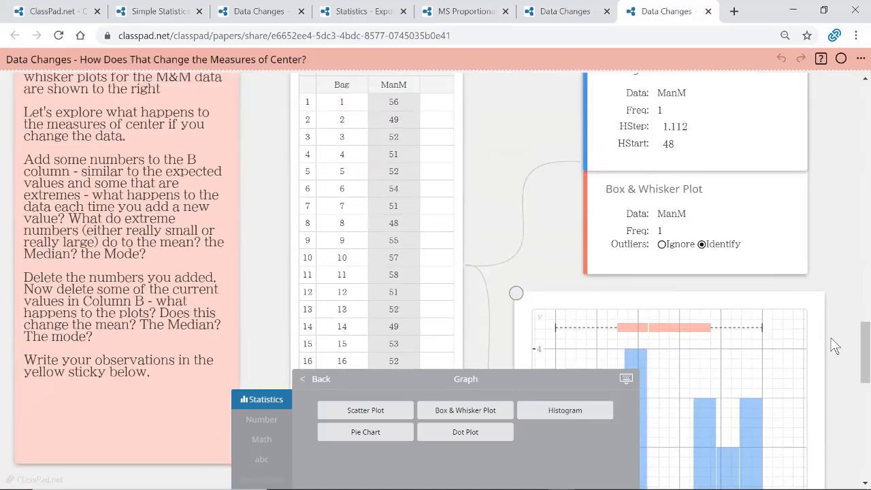
scroll(835, 346, "up", 1)
scroll(835, 346, "down", 1)
scroll(835, 346, "up", 12)
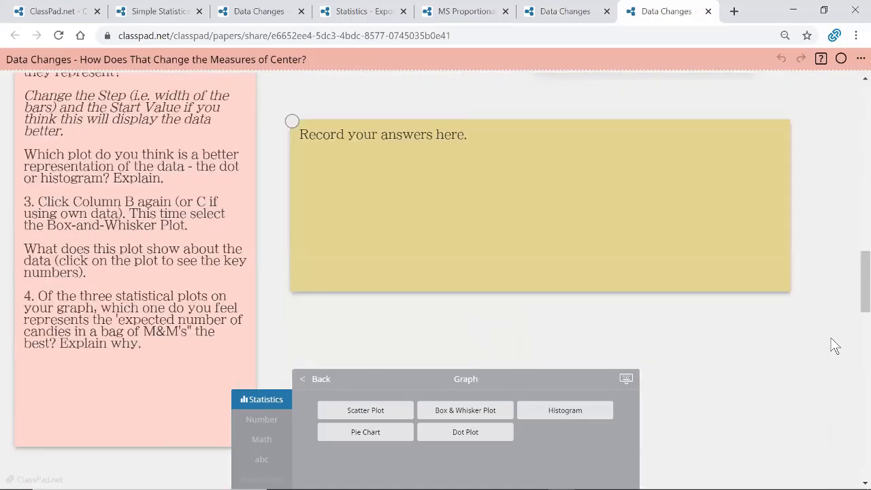
scroll(836, 346, "up", 6)
scroll(836, 346, "down", 3)
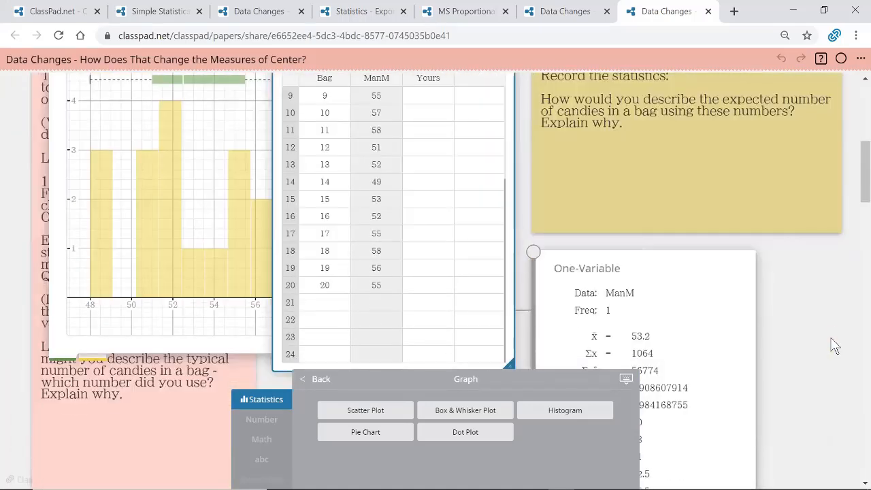
scroll(835, 345, "down", 4)
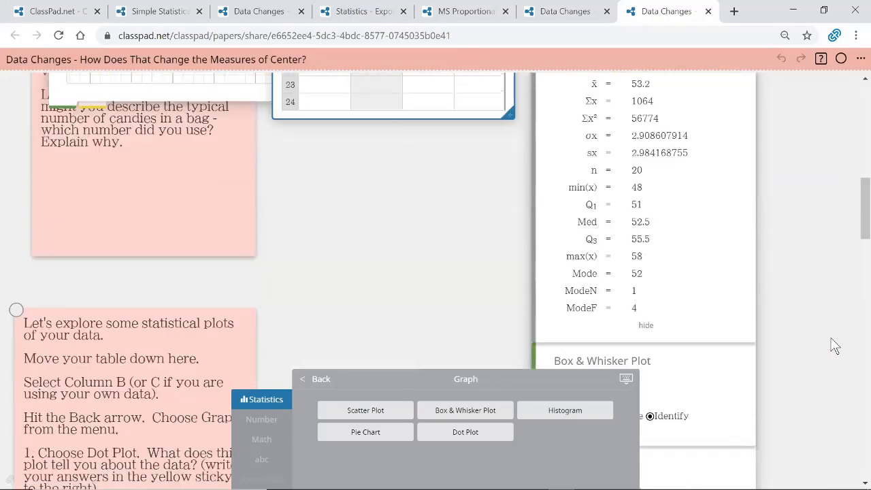
scroll(837, 327, "down", 2)
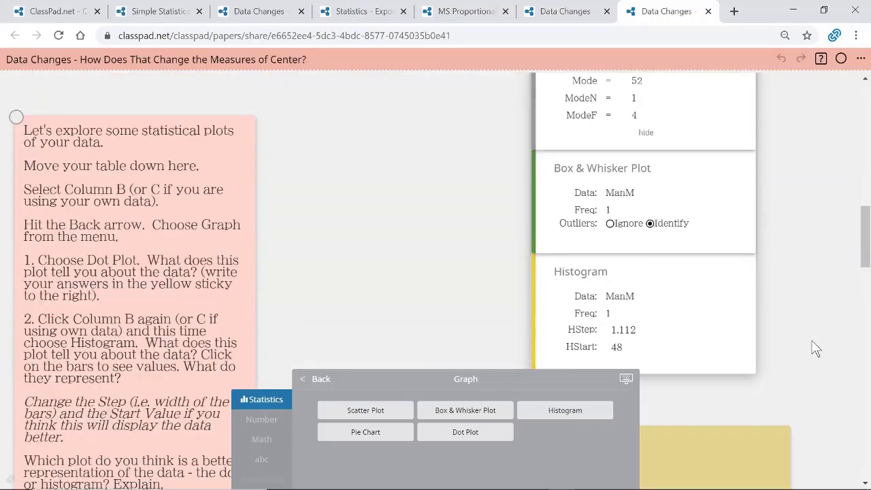
Move the box plot and histogram graph below the candy table, and shift the One-Variable statistics card clear of it
scroll(817, 348, "down", 2)
scroll(816, 349, "down", 3)
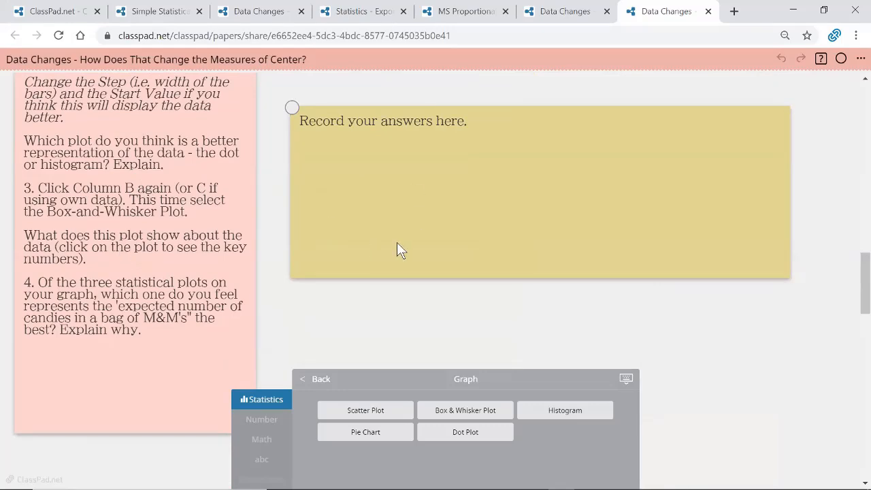
scroll(709, 411, "up", 10)
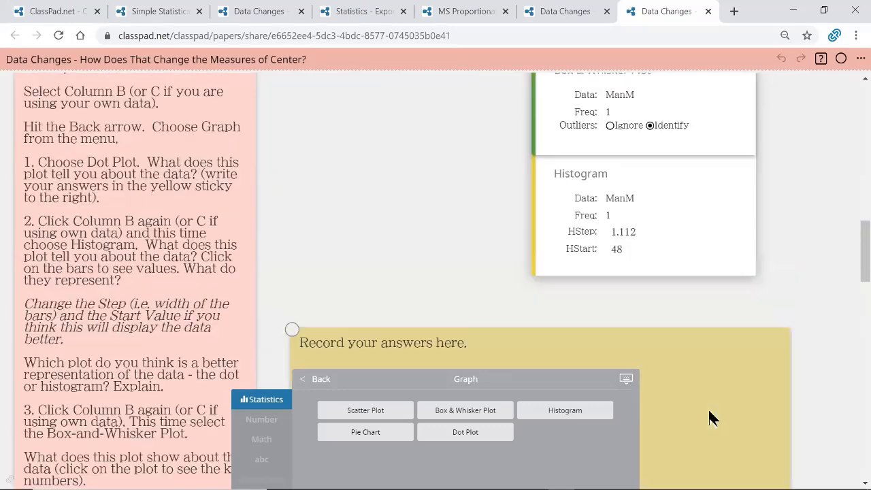
scroll(709, 412, "up", 2)
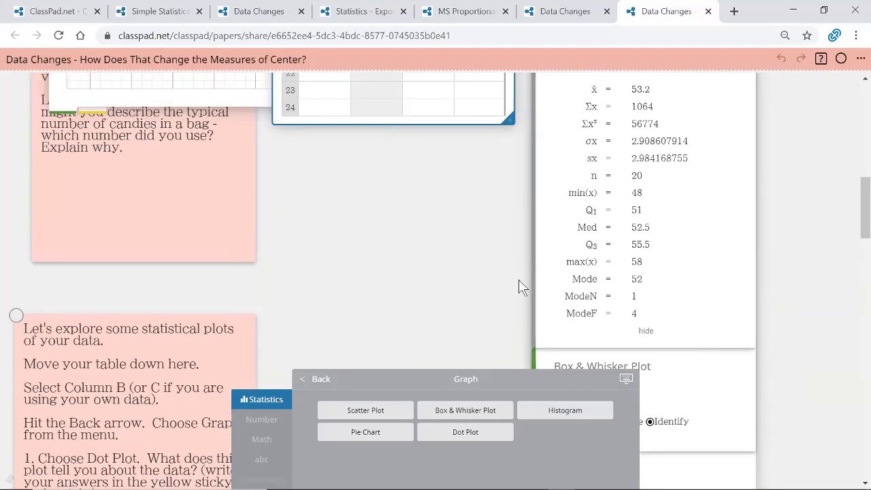
scroll(457, 304, "up", 5)
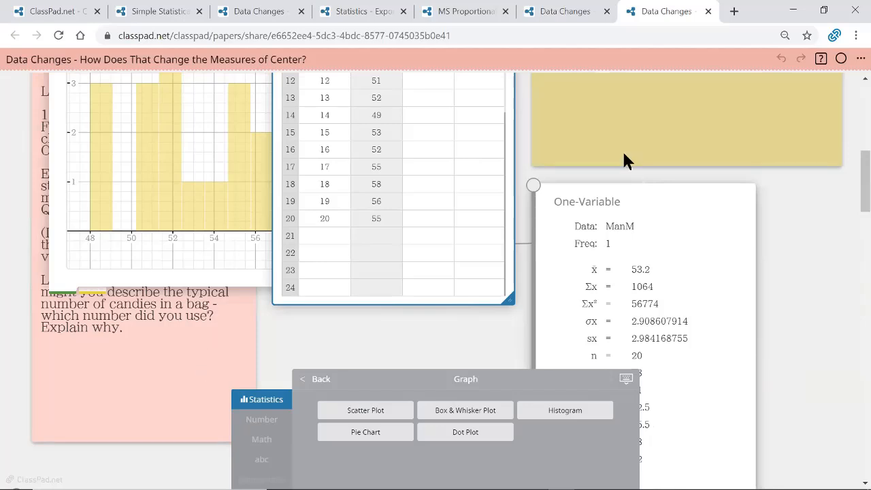
scroll(835, 280, "up", 1)
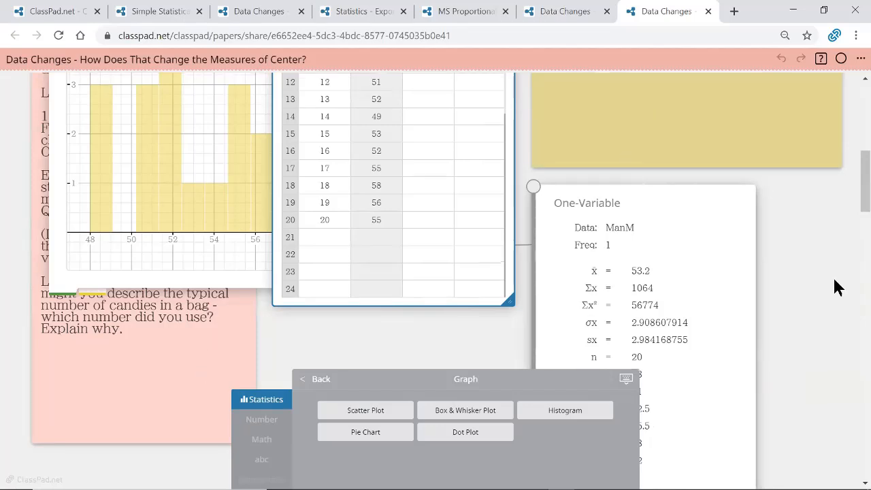
scroll(835, 279, "up", 4)
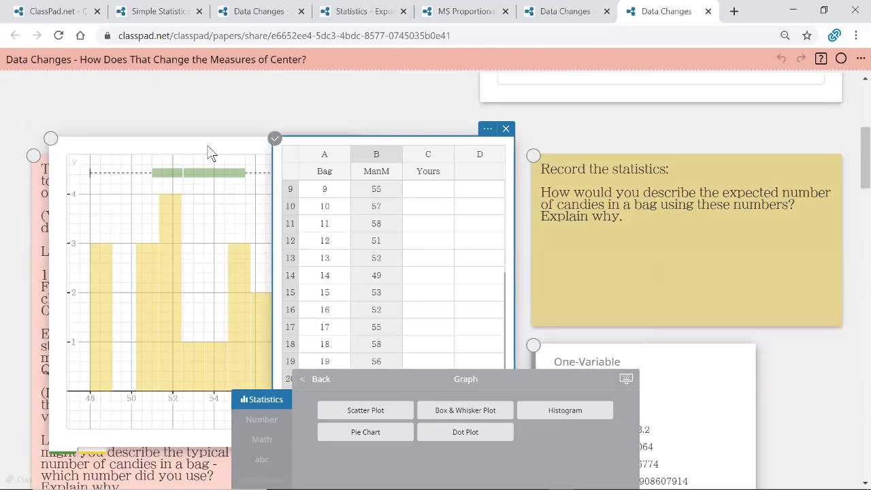
left_click_drag(208, 147, 444, 401)
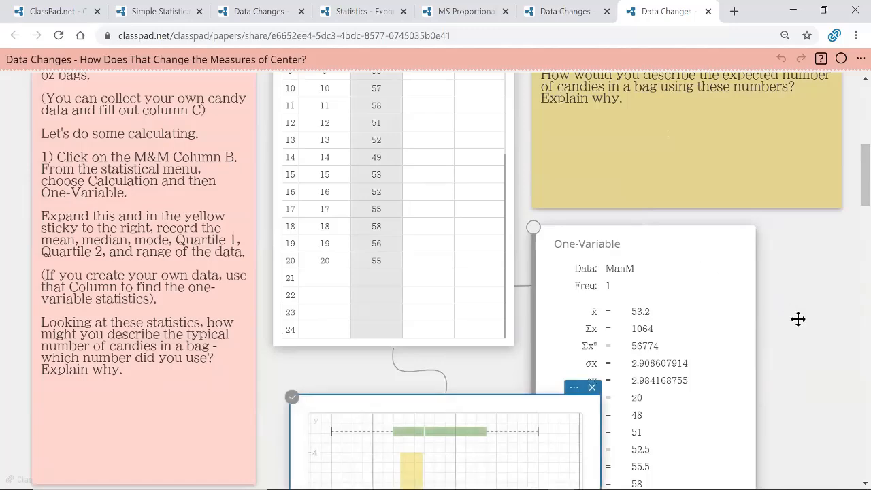
left_click(805, 336)
scroll(681, 273, "down", 2)
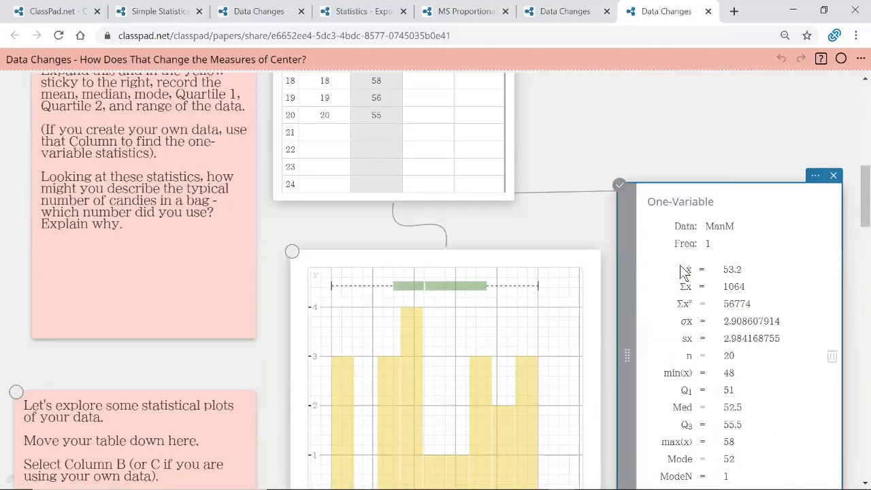
Examine the activity section on how changing data affects the measures of center, including its sample table, histogram and box plot
scroll(685, 271, "down", 4)
scroll(684, 271, "up", 2)
scroll(684, 271, "down", 2)
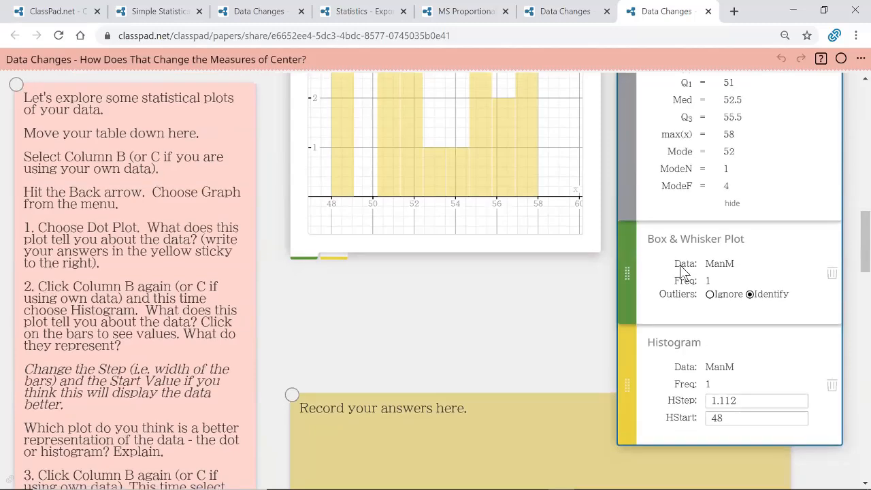
scroll(683, 271, "down", 2)
left_click(396, 385)
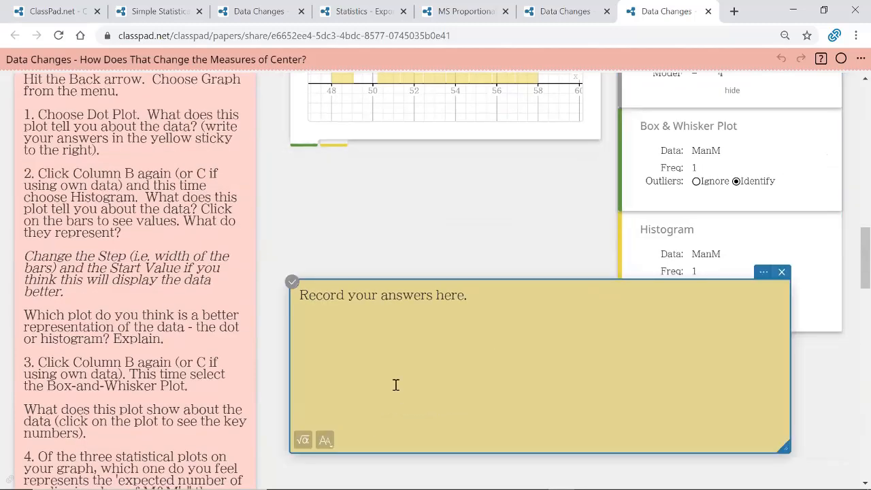
scroll(450, 436, "down", 7)
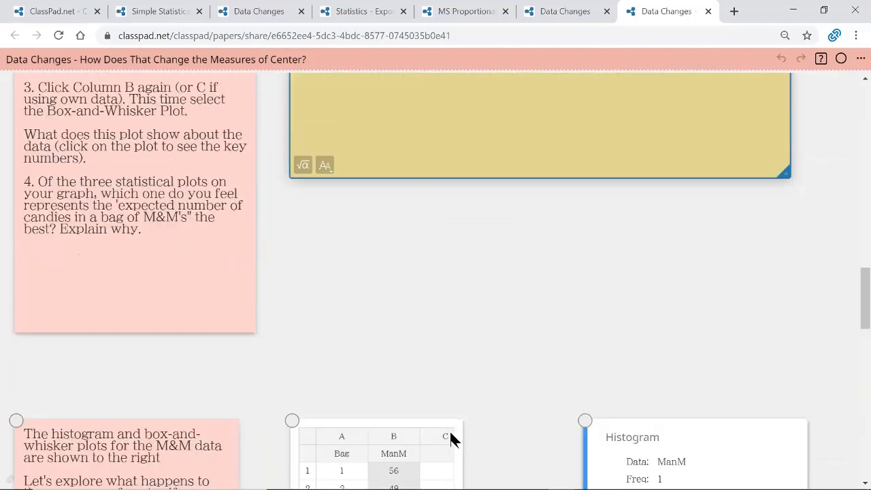
scroll(452, 439, "down", 2)
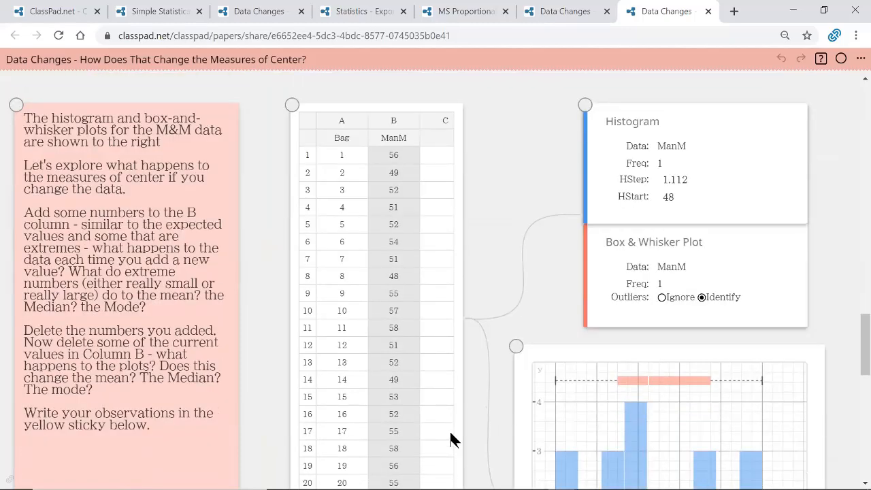
scroll(451, 440, "down", 3)
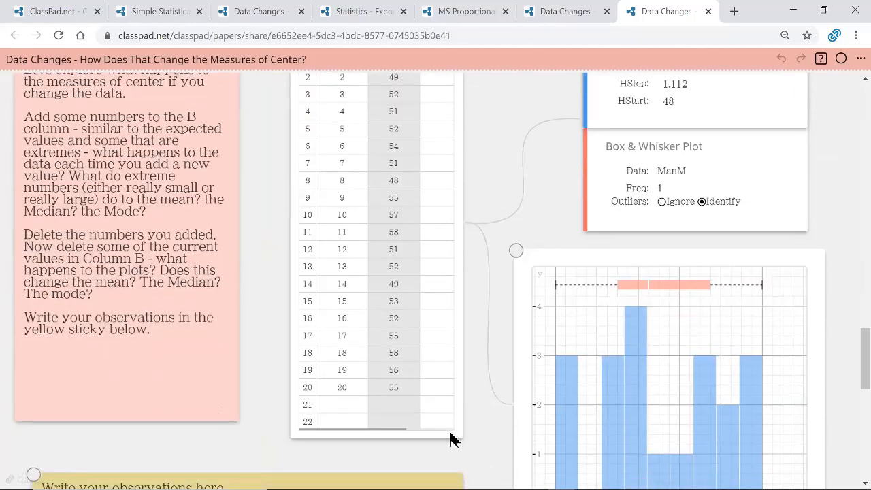
scroll(450, 439, "up", 2)
scroll(451, 439, "down", 2)
scroll(451, 439, "up", 2)
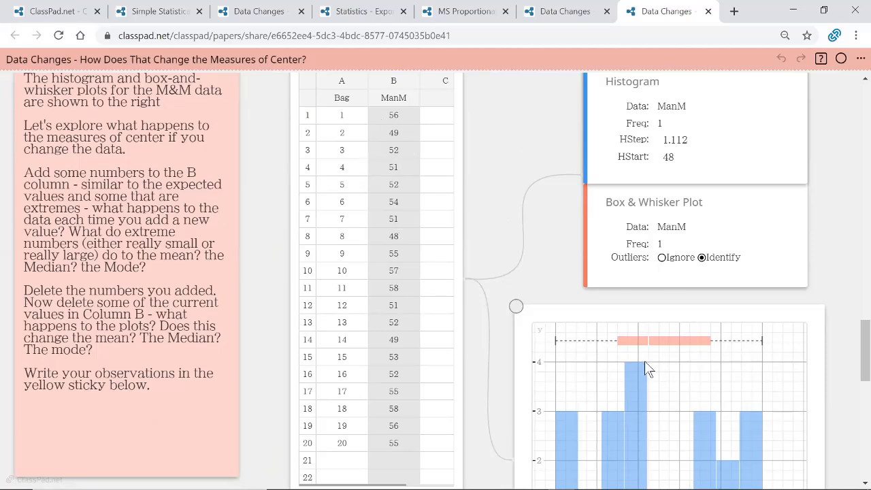
Add row 21 to the sample M&M table with 21 as the Bag and 14 as the ManM value
left_click(344, 467)
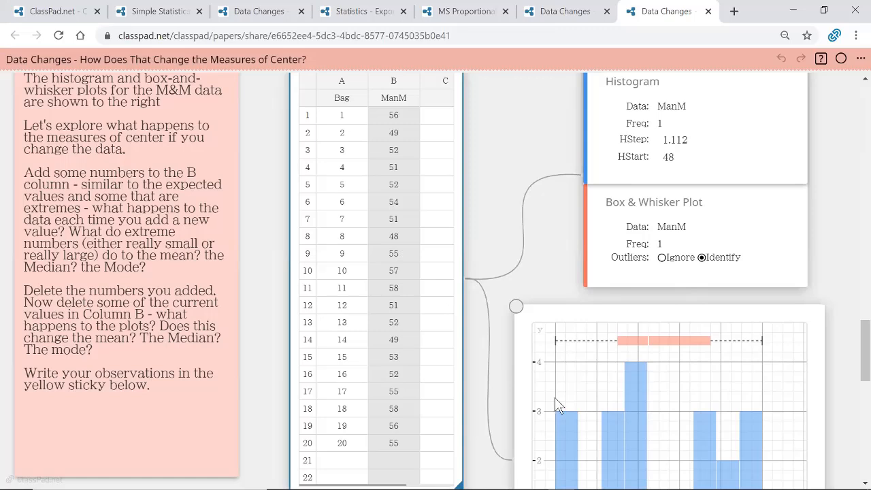
scroll(504, 414, "down", 1)
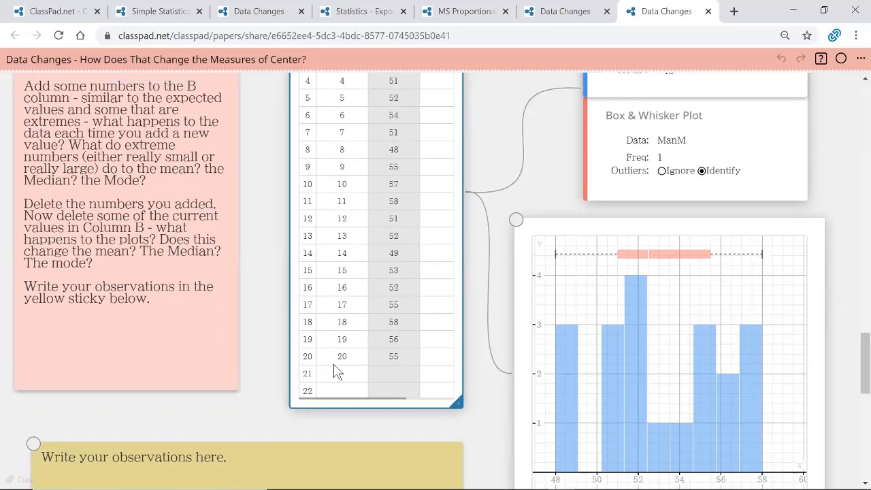
left_click(342, 378)
right_click(339, 371)
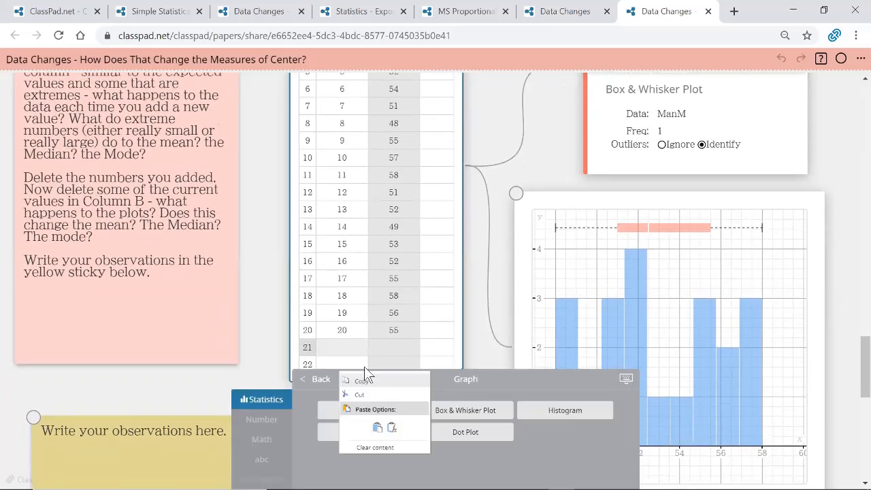
double_click(353, 349)
type("21")
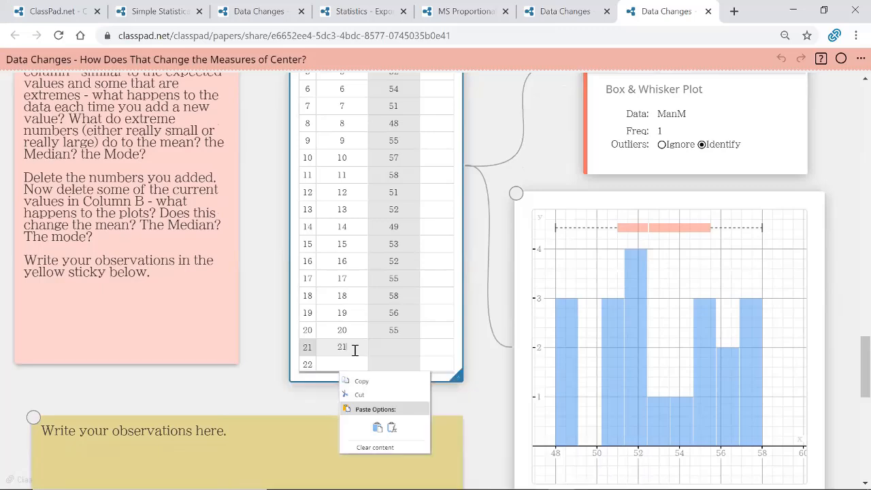
left_click(398, 356)
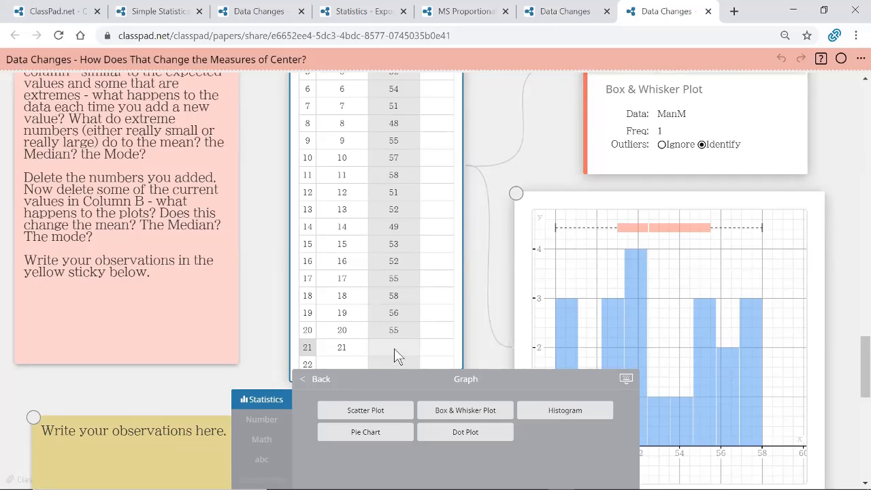
type("14")
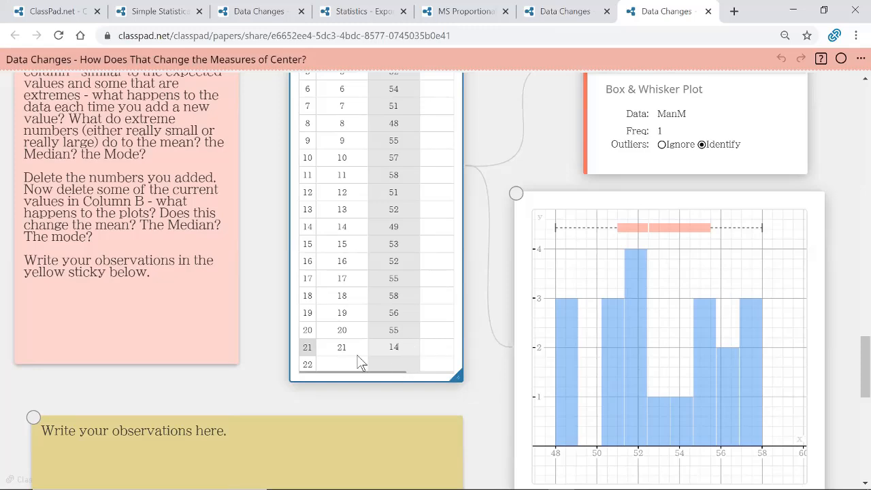
left_click(499, 359)
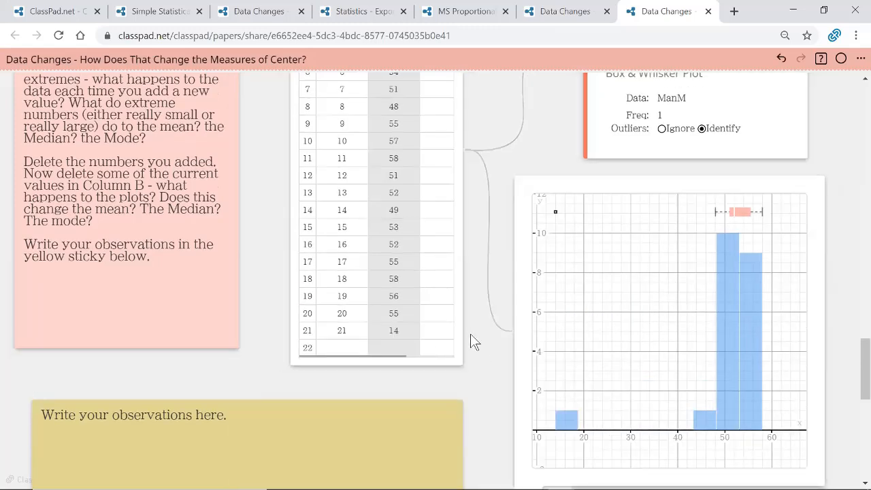
Set the sample box plot's outliers to Ignore and restore them to Identify
scroll(473, 333, "up", 1)
scroll(474, 334, "down", 1)
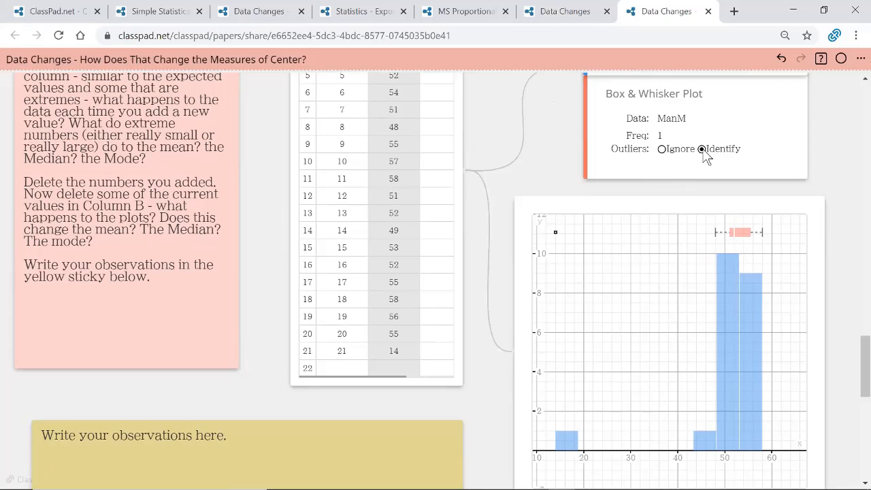
left_click(665, 156)
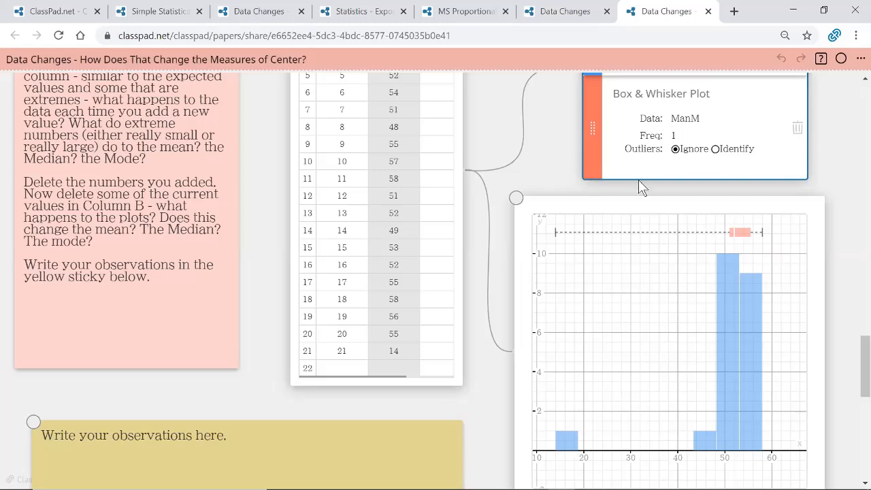
left_click(717, 152)
Replace the ManM value in row 21 of the sample table with 70
left_click(400, 351)
left_click(399, 349)
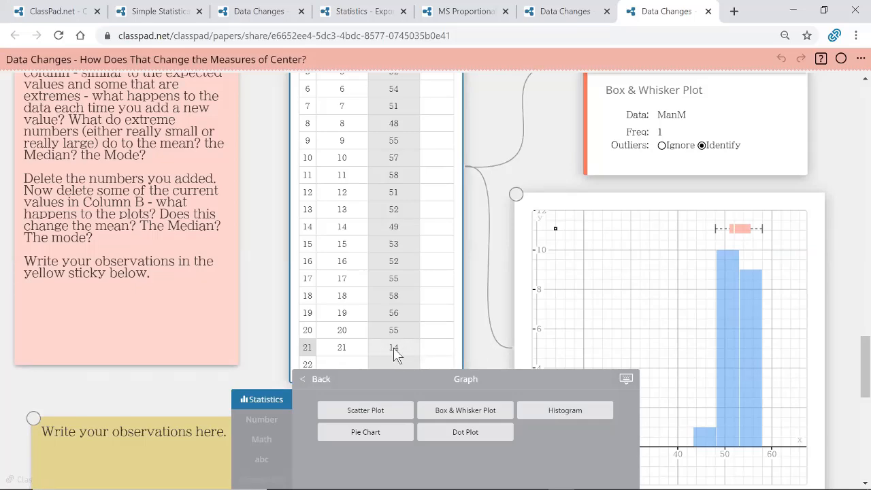
left_click(394, 348)
key("Delete")
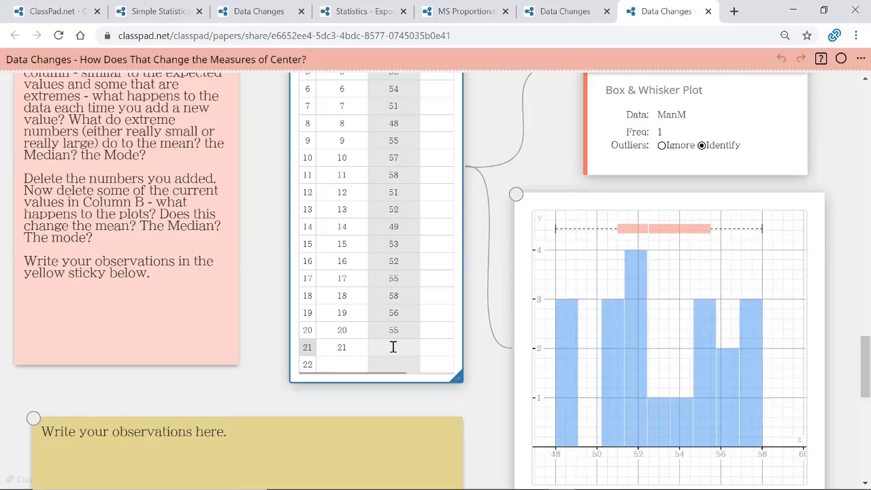
type("70")
key("Return")
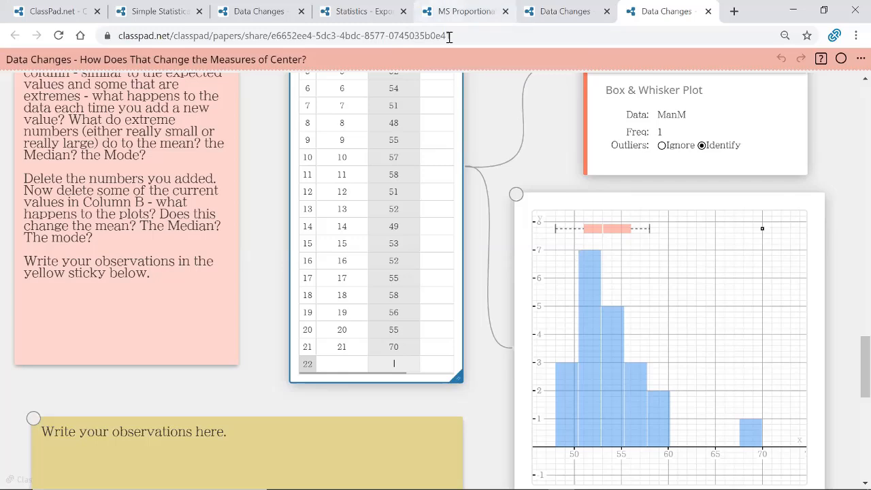
Switch to the Statistics - Exponential Regression paper and look over its Facebook users table and instructions
left_click(451, 15)
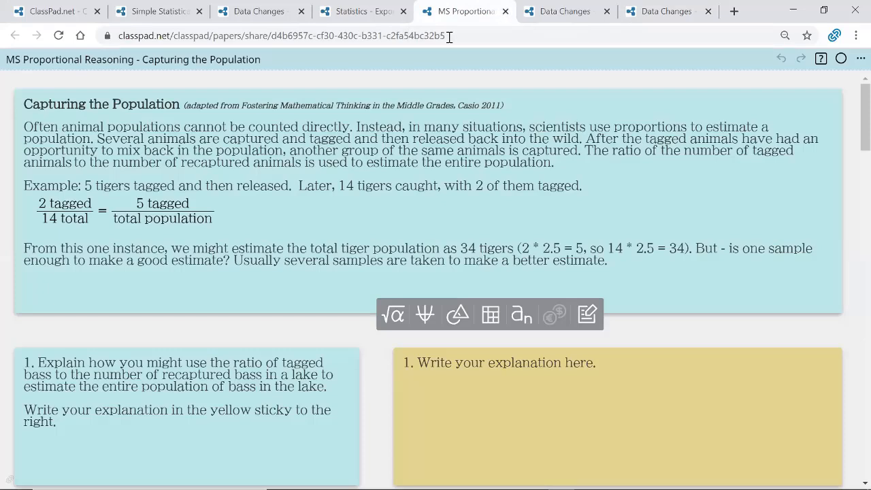
key("ctrl+shift+Tab")
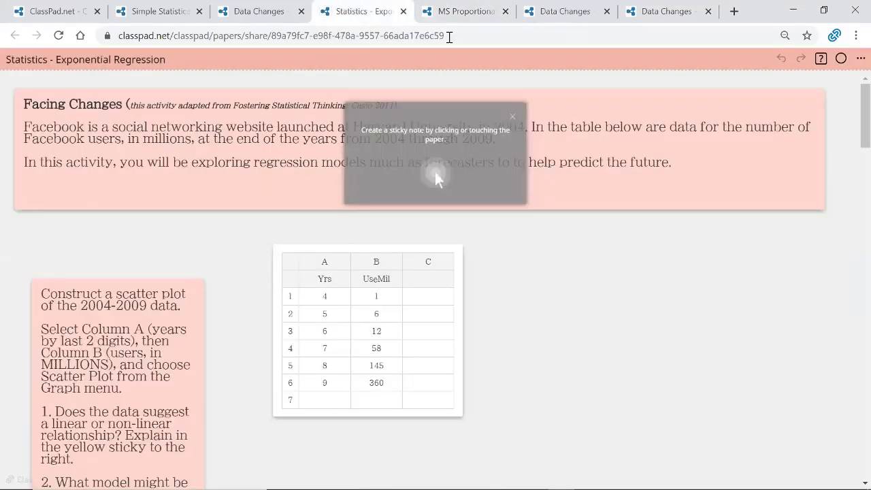
left_click(552, 275)
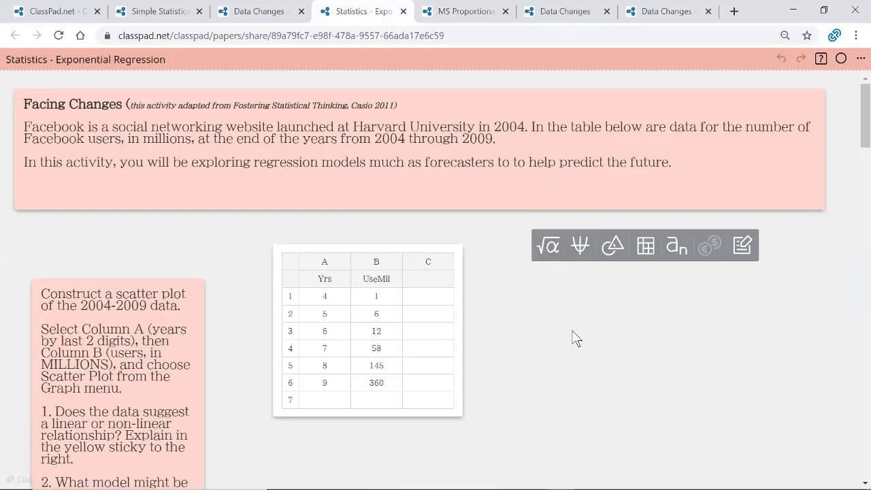
scroll(565, 363, "down", 1)
scroll(569, 365, "up", 1)
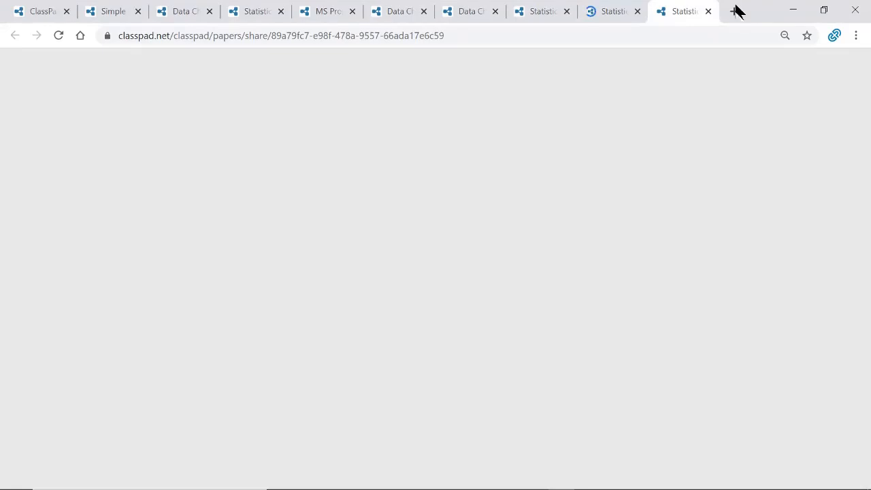
Close two surplus copies of the Statistics paper and return to the loaded Exponential Regression activity with its Facebook users table
left_click(638, 12)
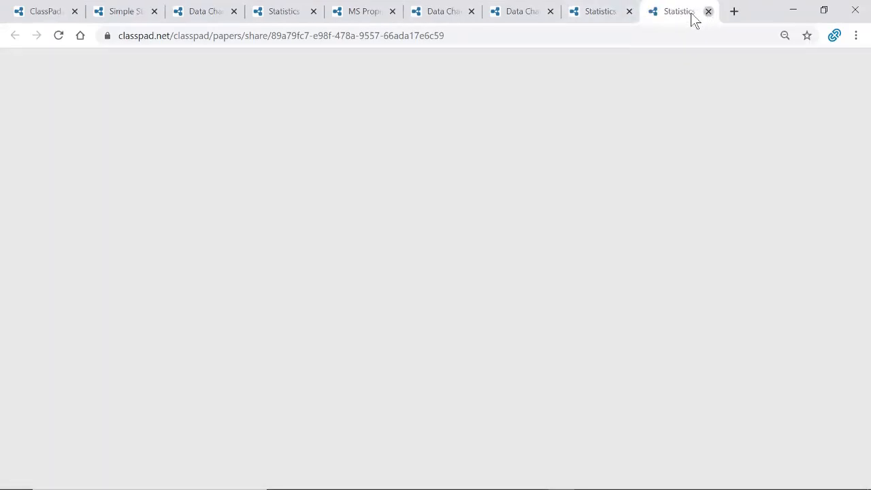
left_click(633, 12)
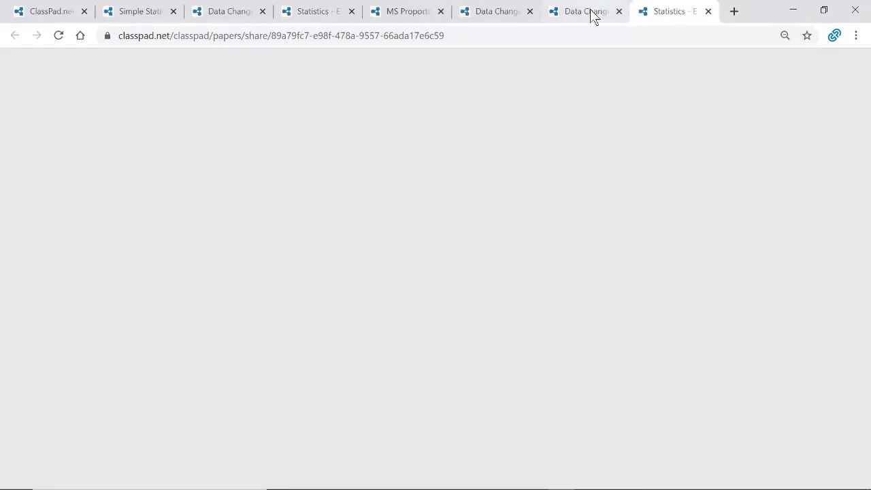
left_click(592, 16)
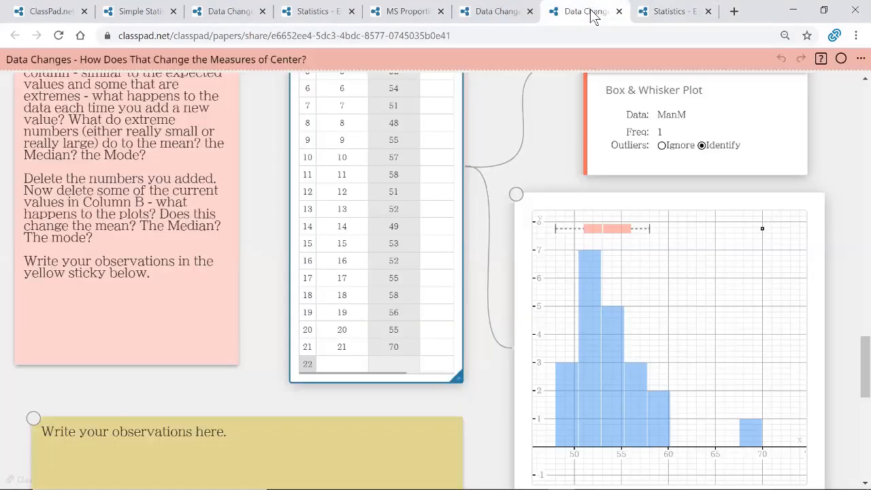
left_click(663, 19)
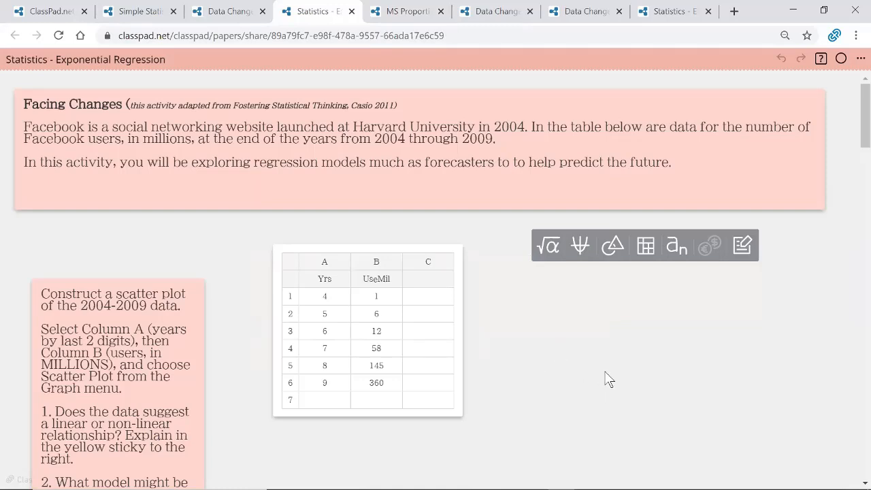
scroll(606, 379, "down", 2)
scroll(605, 380, "up", 1)
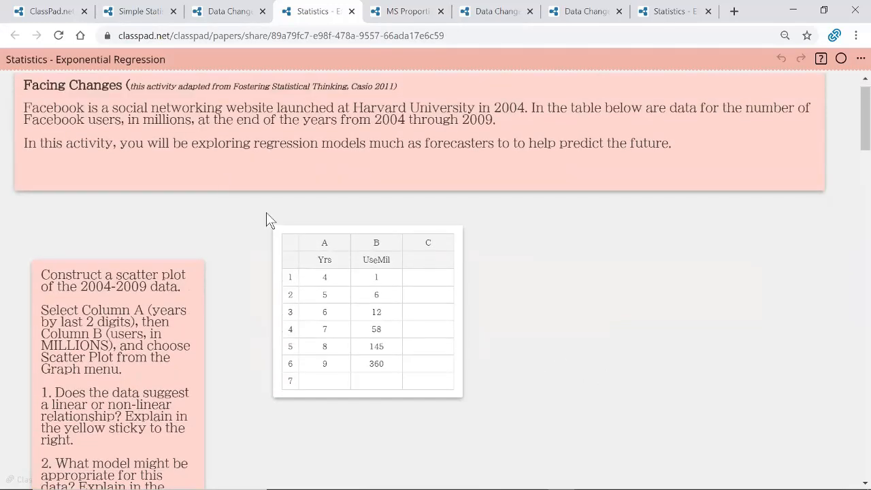
Create a scatter plot of UseMil against Yrs from the Facebook users table and place its graph beside the table
left_click(328, 246)
left_click(328, 247)
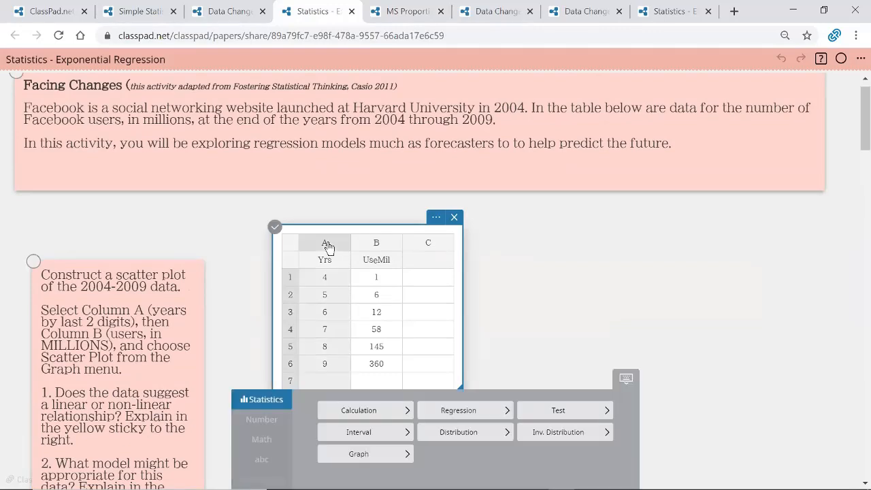
left_click(380, 249, "shift")
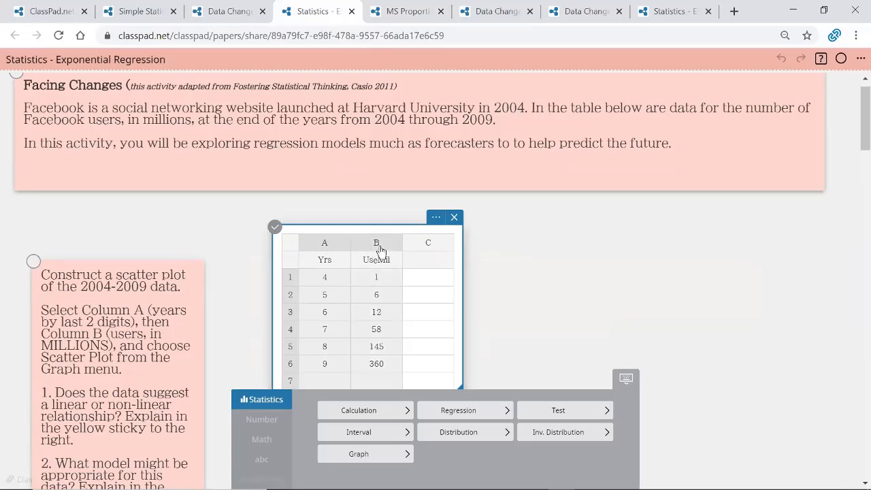
left_click(380, 457)
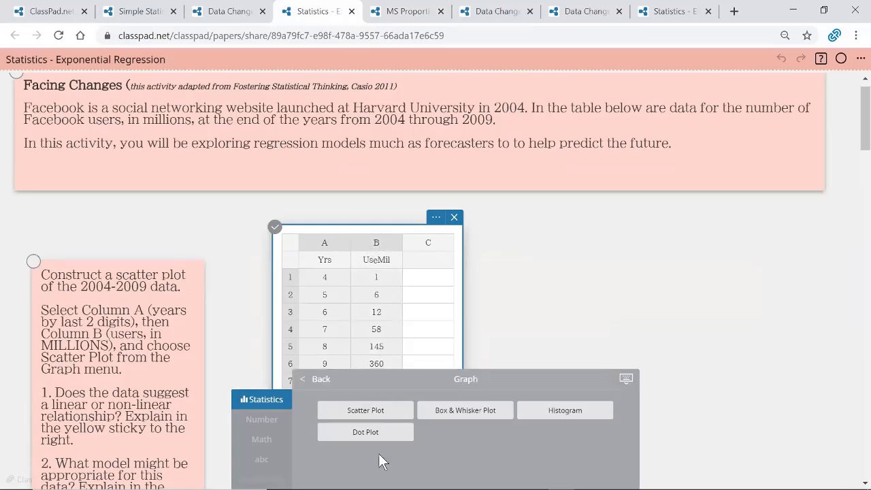
left_click(379, 412)
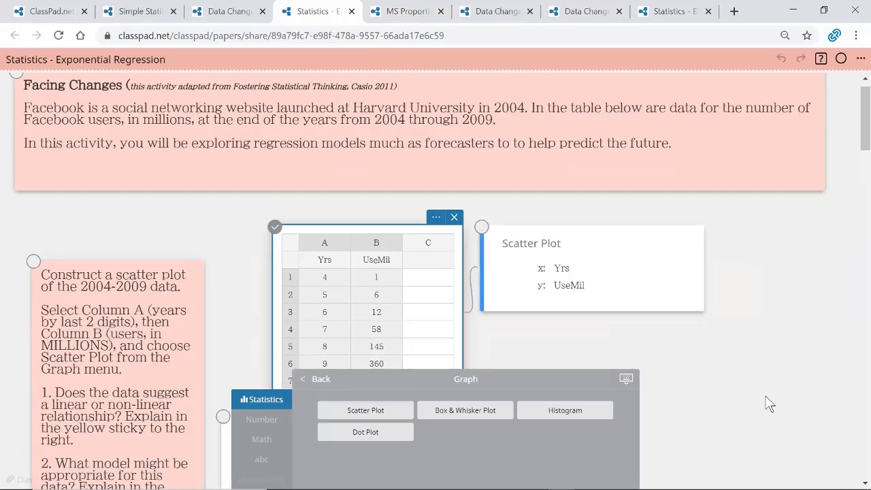
scroll(770, 404, "down", 2)
left_click_drag(399, 290, 674, 132)
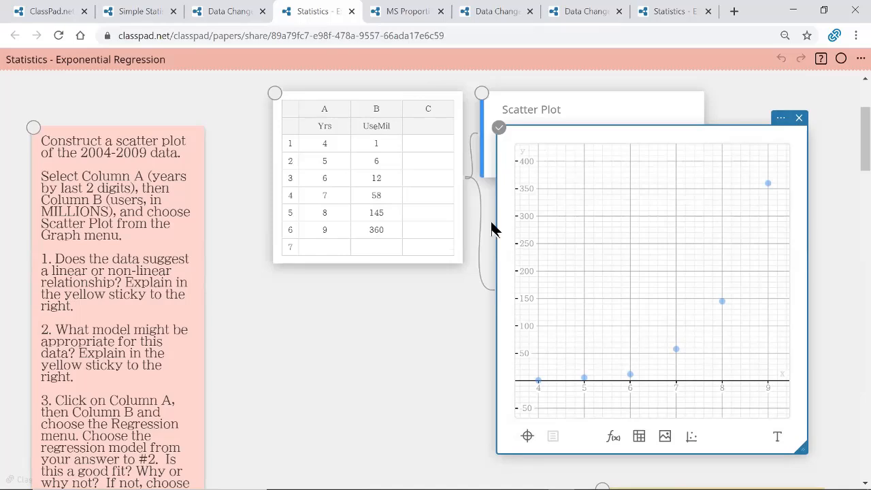
Shift the scatter graph further away from the table and fit an Exponential Regression to the Yrs and UseMil columns
left_click(335, 120)
left_click(333, 119)
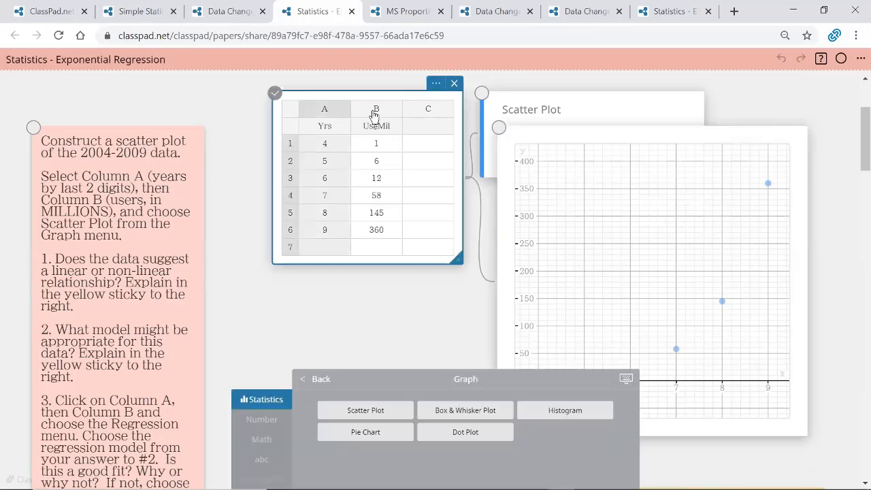
left_click(374, 115)
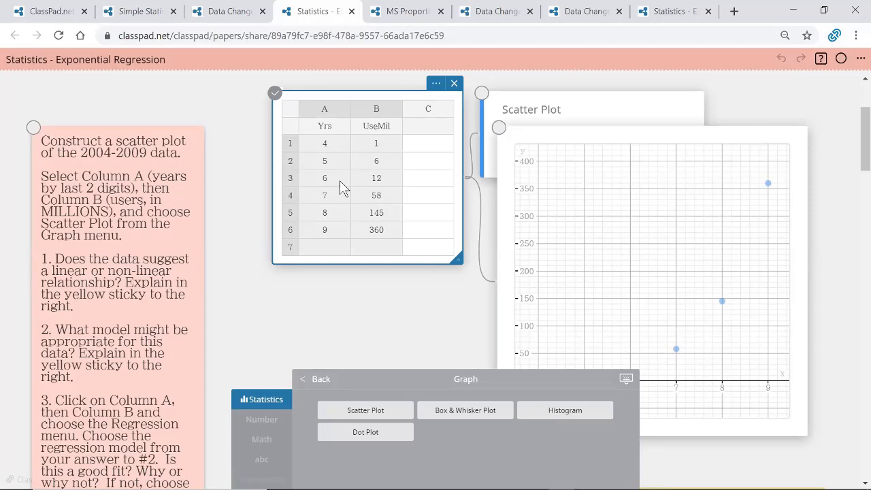
left_click(319, 378)
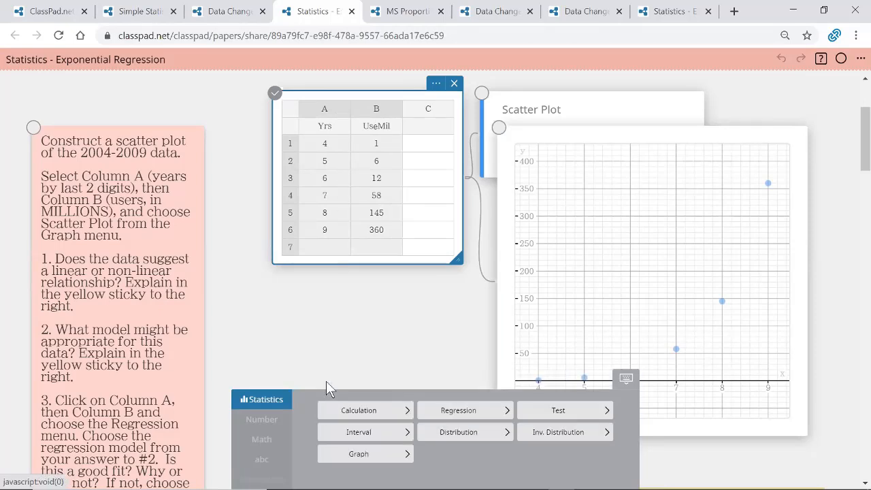
left_click(472, 411)
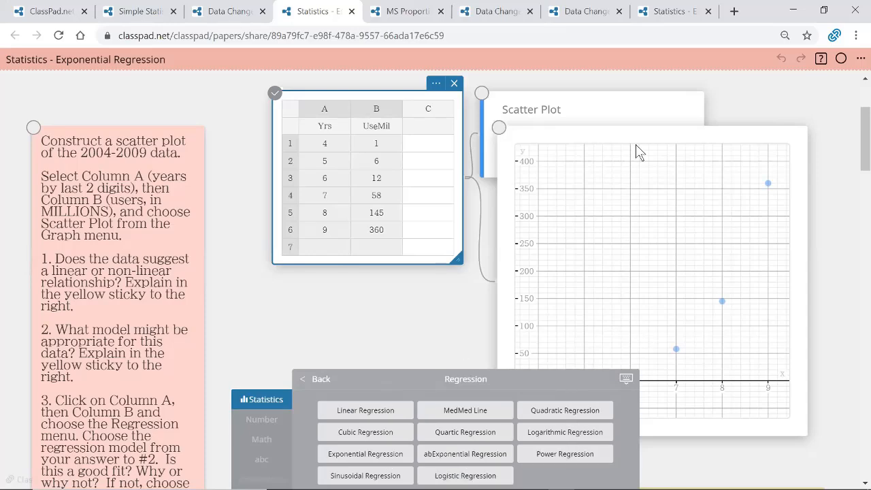
left_click_drag(638, 132, 661, 167)
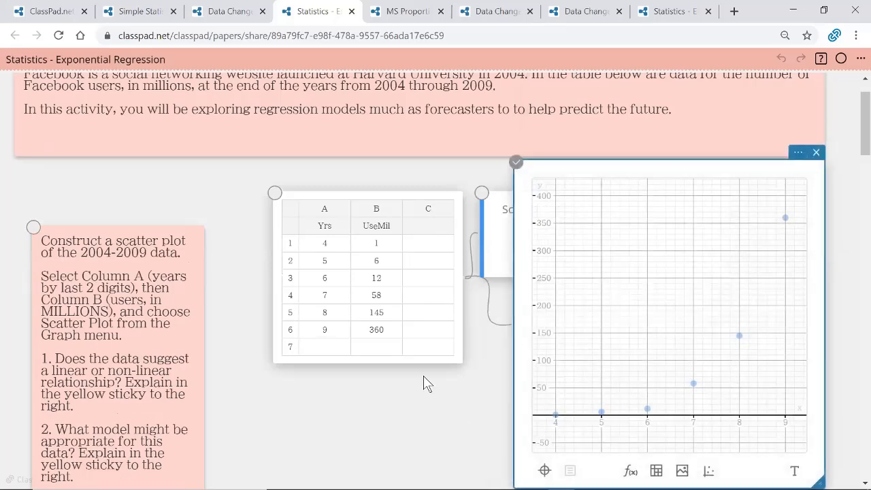
left_click(328, 210)
left_click(369, 210)
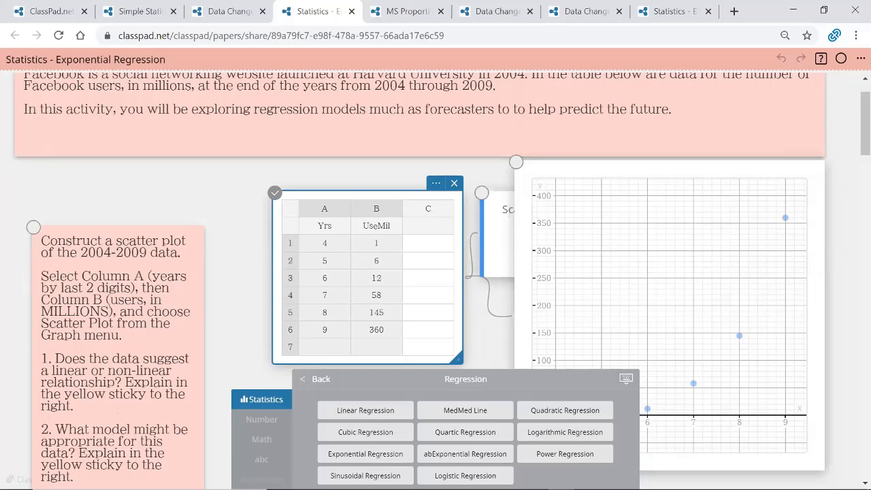
left_click(372, 454)
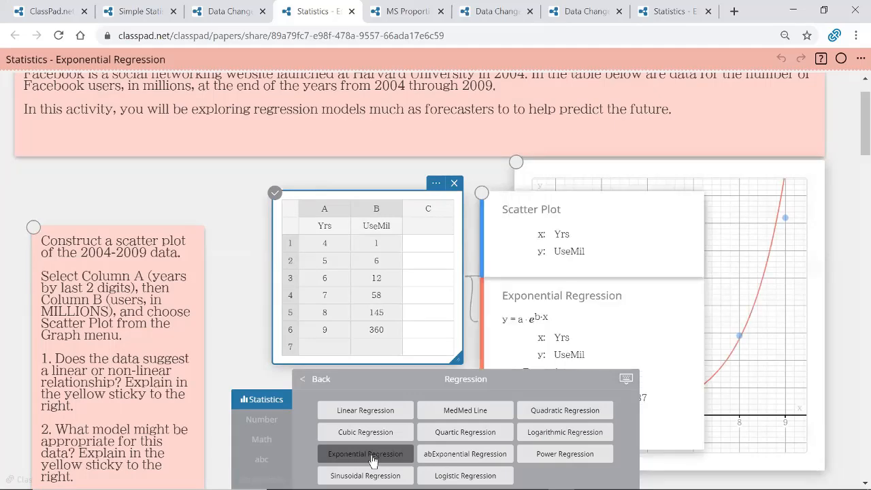
Move the scatter plot and regression results sticky to the table's other side and expand the regression's additional statistics
left_click(663, 221)
left_click_drag(323, 190, 216, 203)
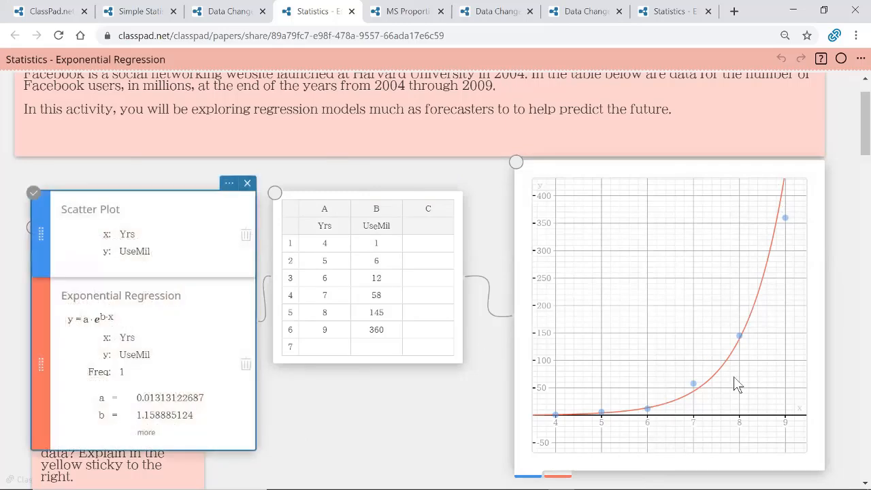
left_click(149, 433)
scroll(320, 431, "down", 1)
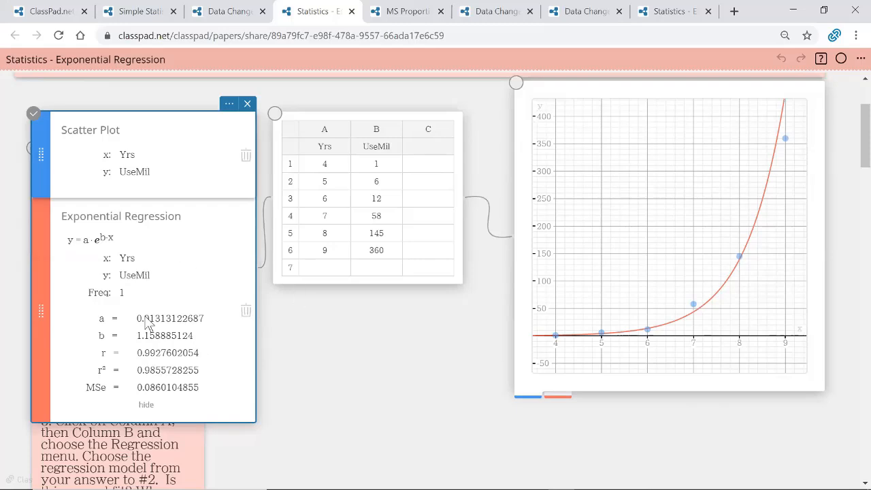
Read through activity questions 4 to 6 about predicting Facebook users and return to the regression results and graph
scroll(412, 409, "down", 1)
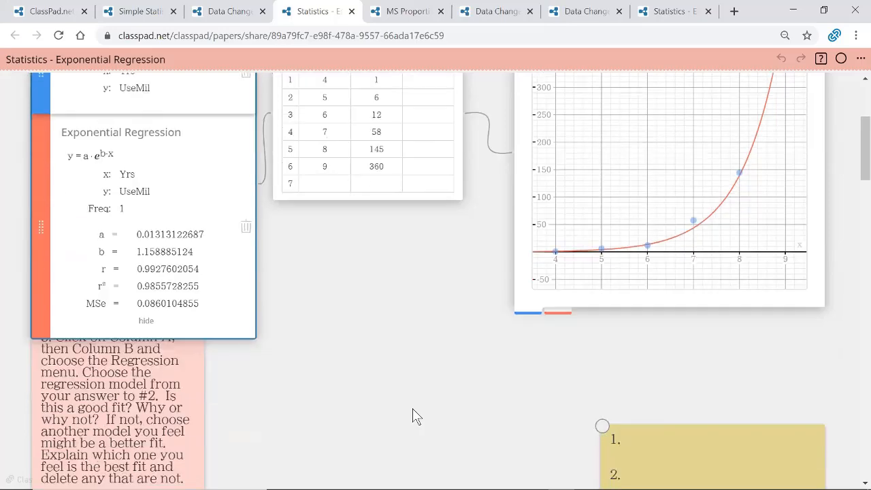
scroll(412, 409, "down", 5)
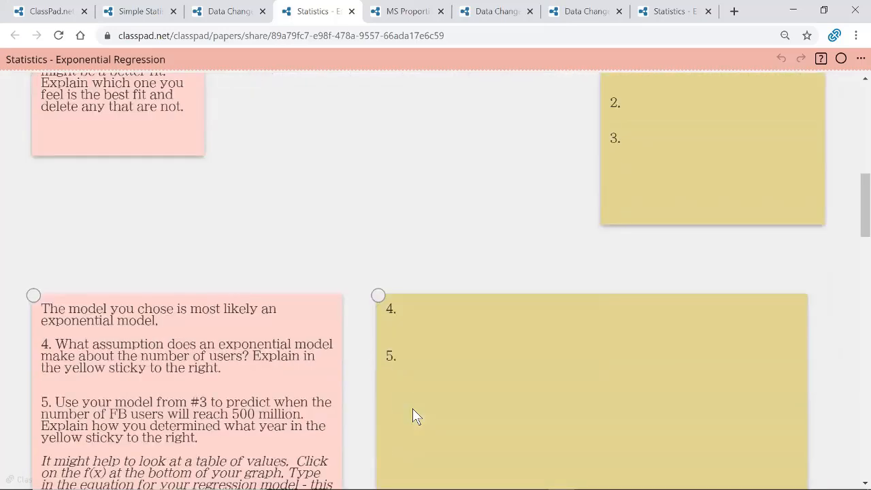
scroll(413, 408, "down", 2)
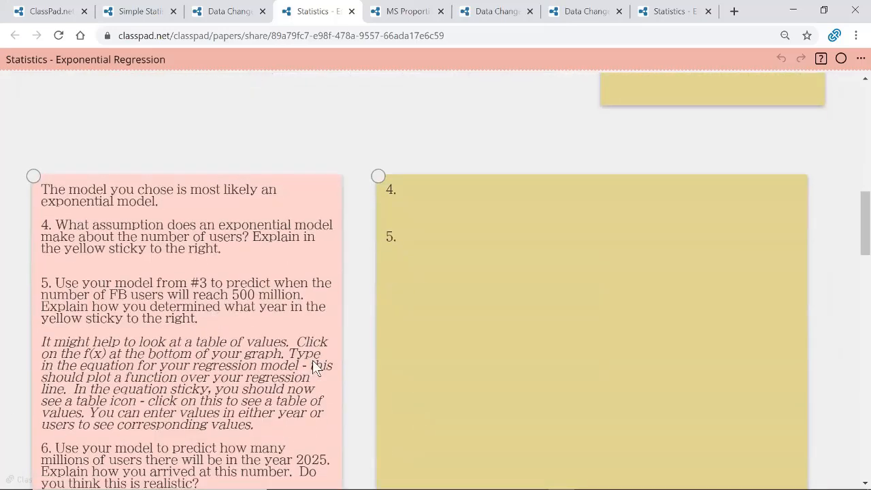
scroll(263, 389, "down", 1)
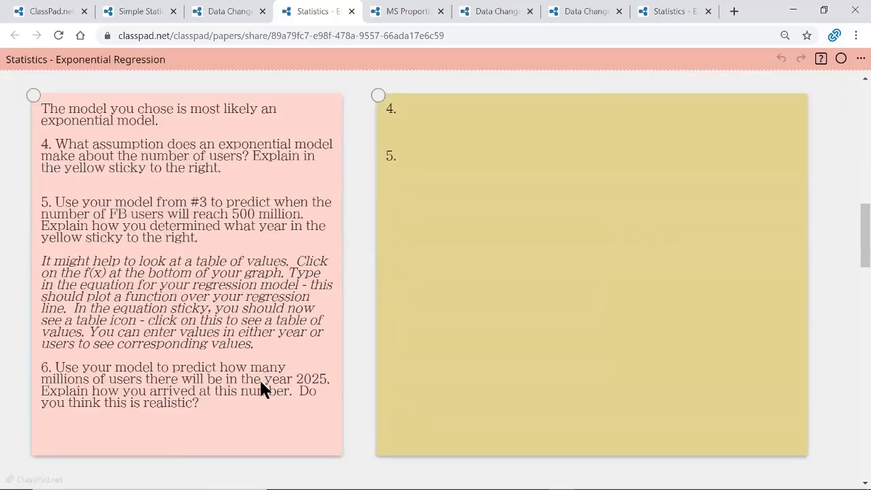
scroll(259, 379, "up", 11)
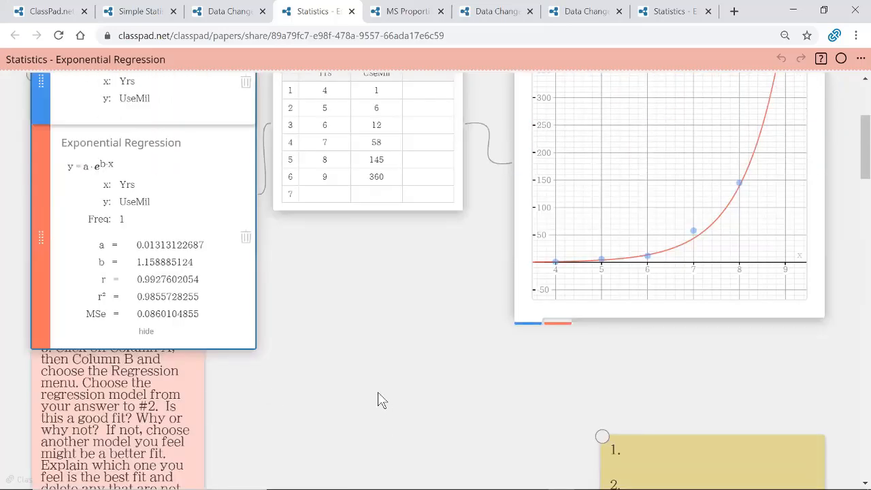
scroll(379, 395, "down", 7)
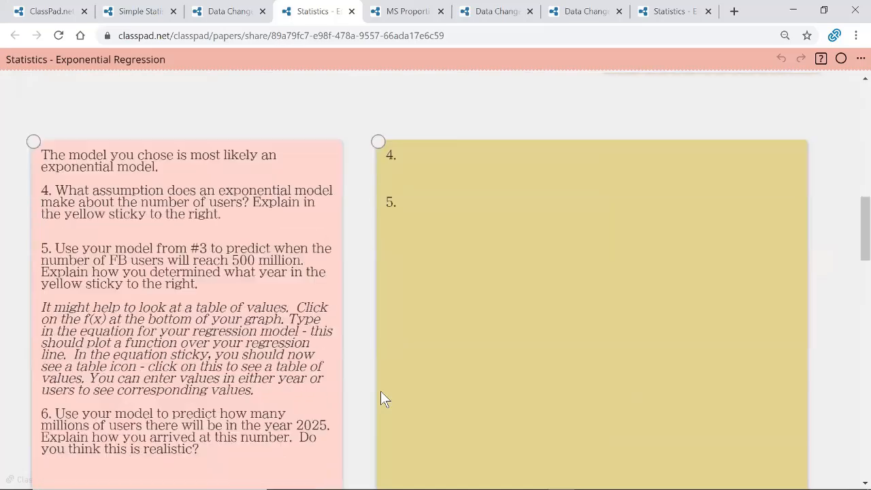
scroll(383, 399, "down", 1)
scroll(382, 397, "up", 8)
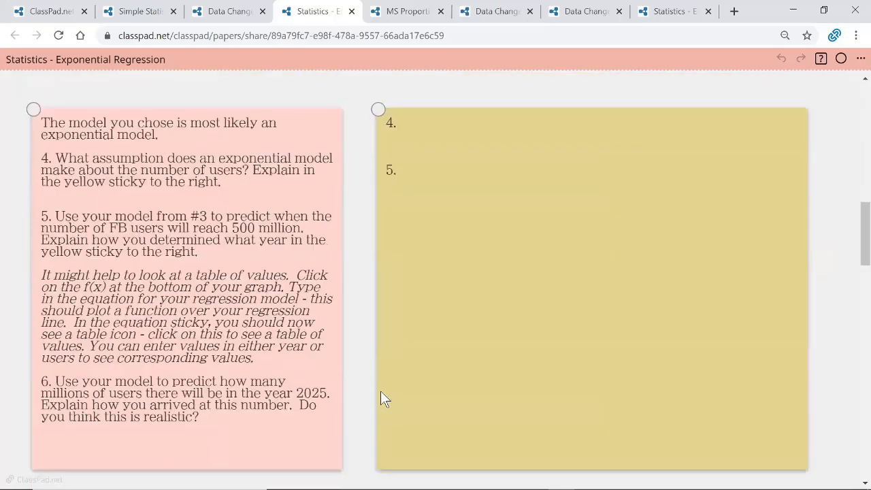
scroll(381, 391, "up", 2)
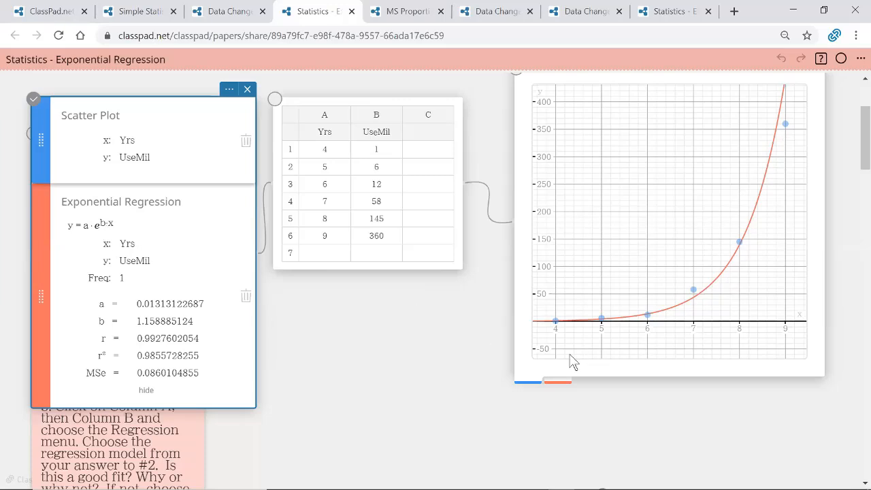
scroll(509, 422, "down", 1)
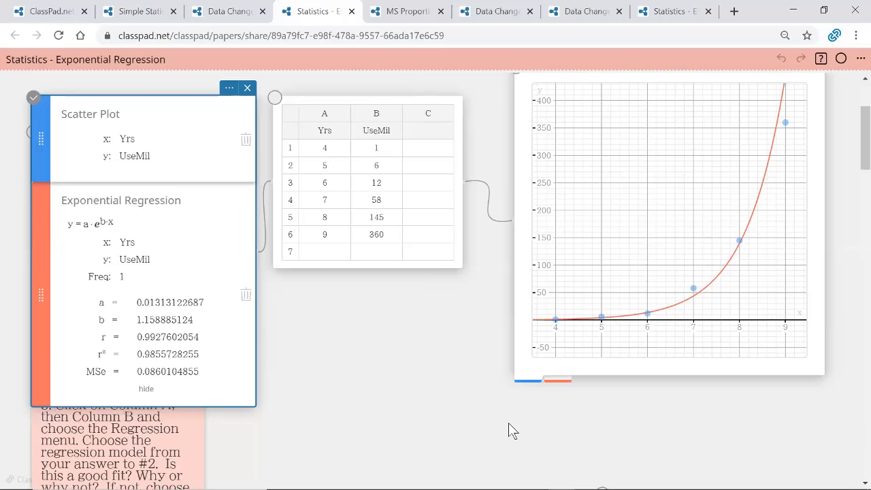
Add a function sticky to the regression graph and place it directly below the Facebook users table
left_click(634, 351)
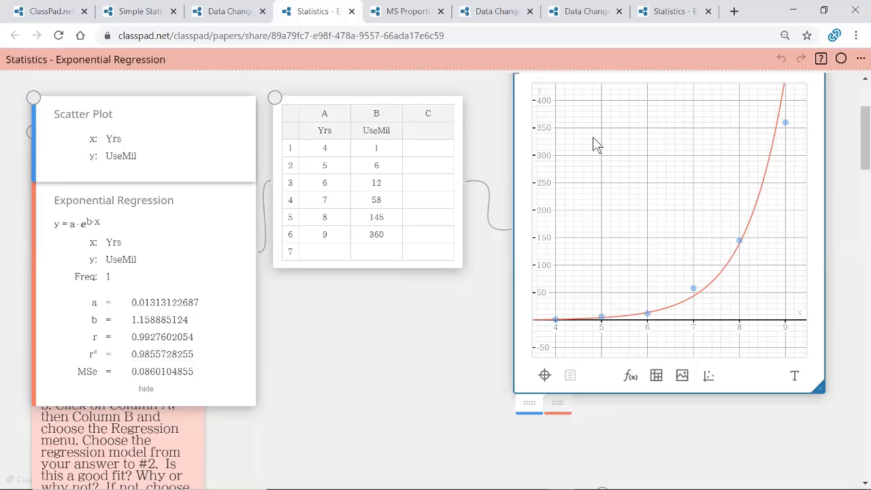
left_click(630, 384)
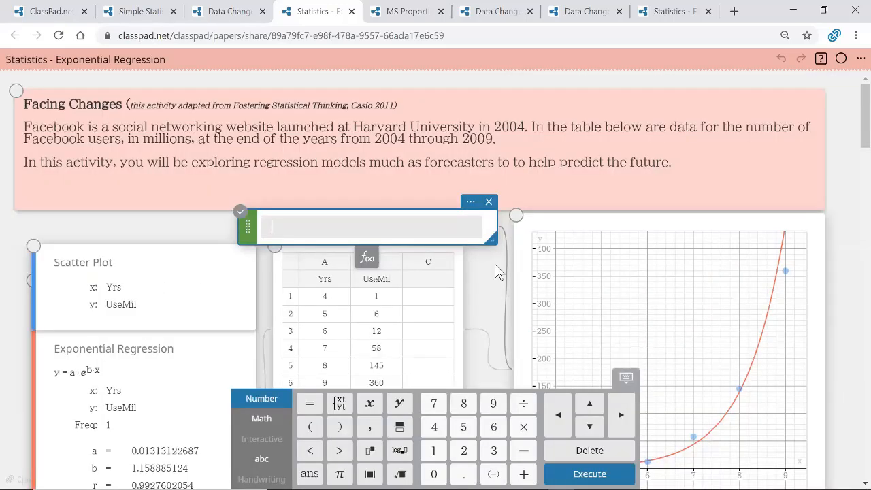
left_click_drag(283, 287, 288, 445)
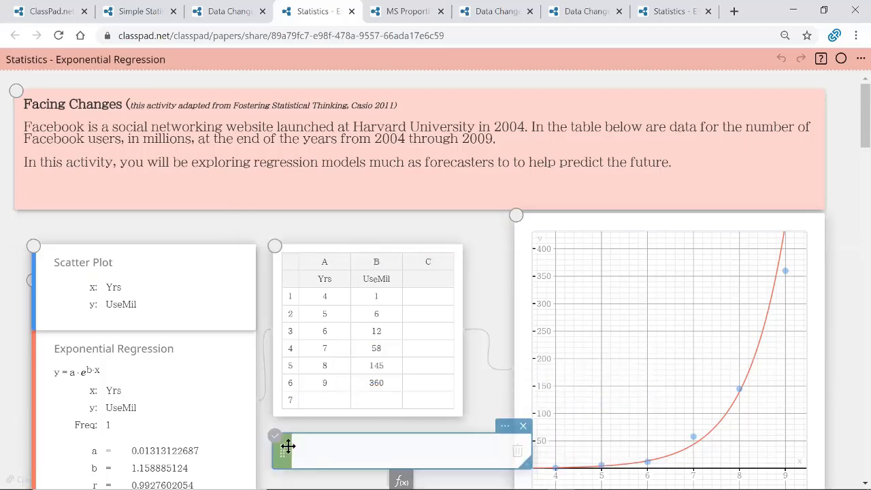
scroll(482, 389, "down", 2)
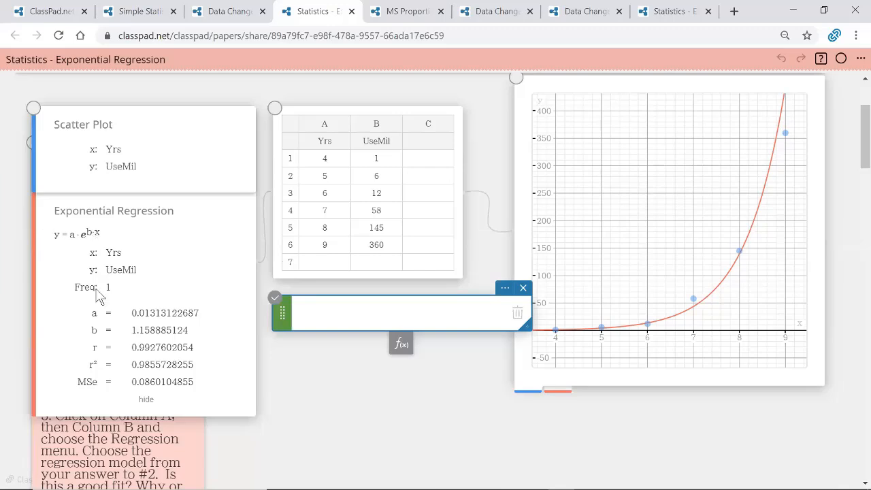
Begin the regression model's equation in the function sticky with y=.01313, correcting any mistyped characters
left_click(340, 317)
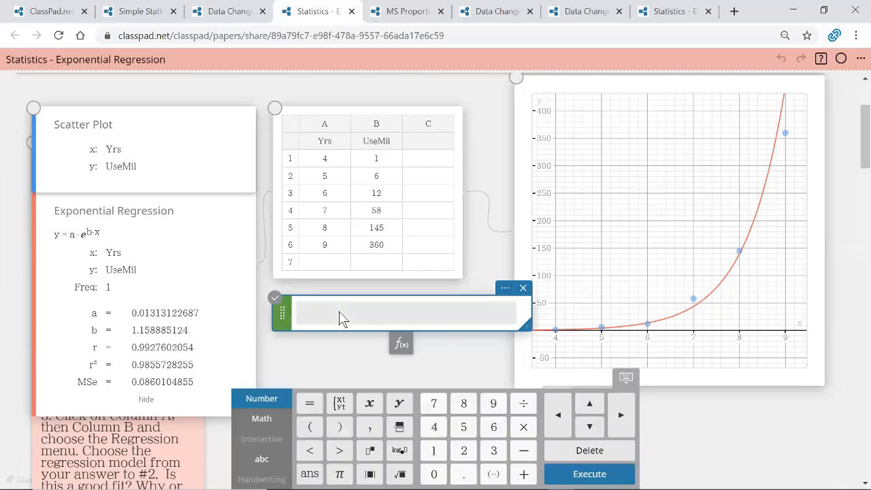
type("y")
type("=")
type(".o")
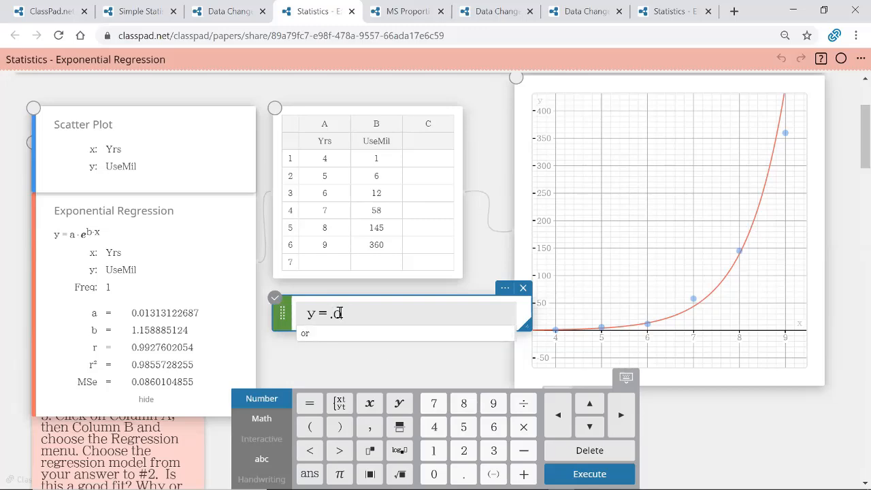
type("qeqe")
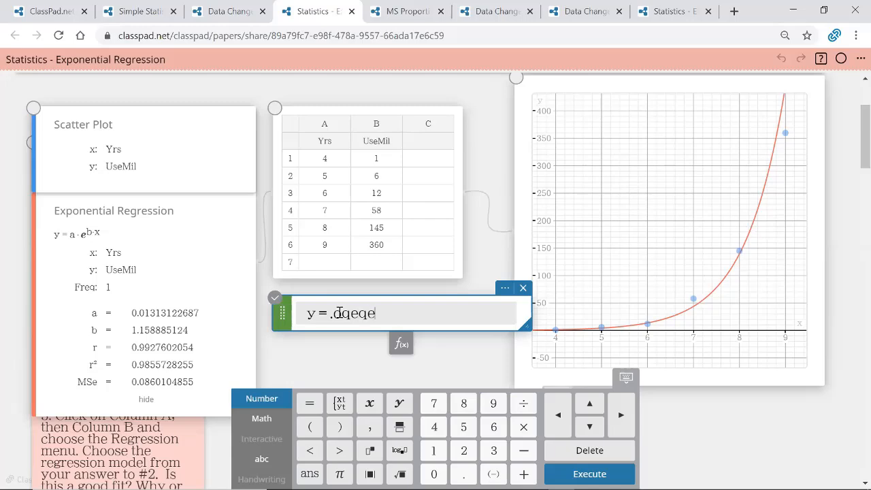
key("BackSpace")
key("BackSpace")
key("BackSpace")
key("BackSpace")
key("BackSpace")
type("013")
type("13")
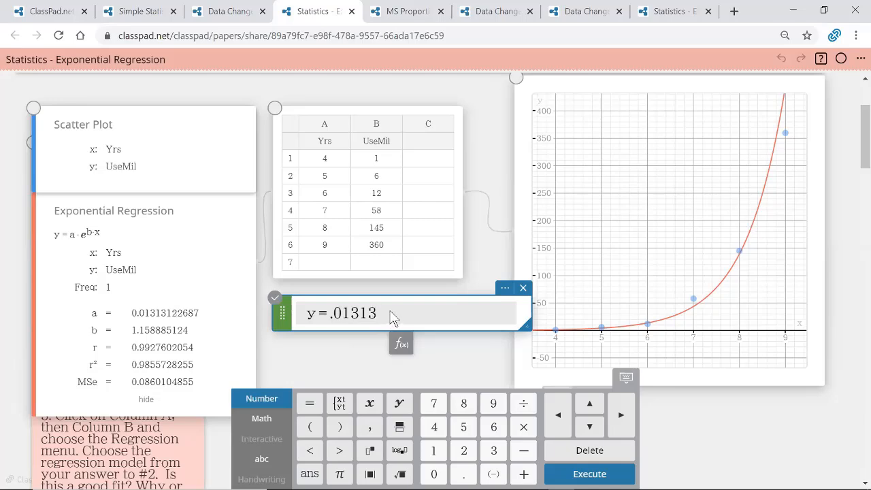
Extend the function sticky's equation by multiplying .01313 by the mathematical constant e
left_click(525, 429)
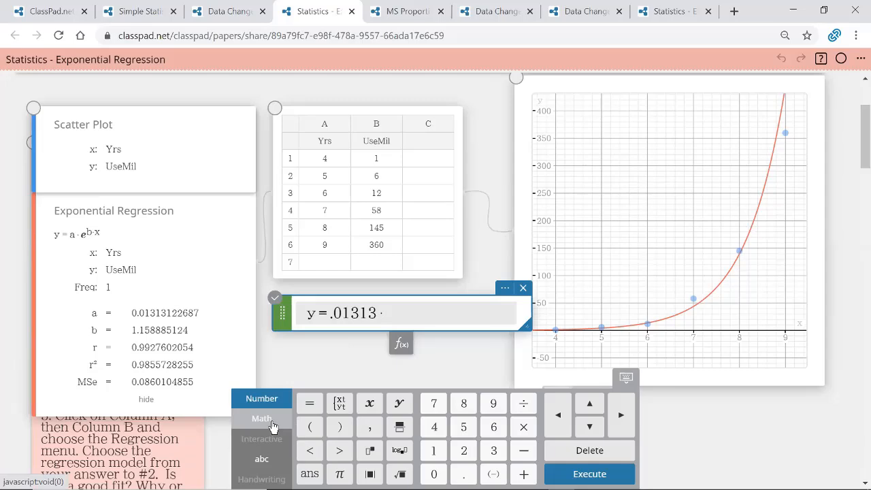
left_click(273, 427)
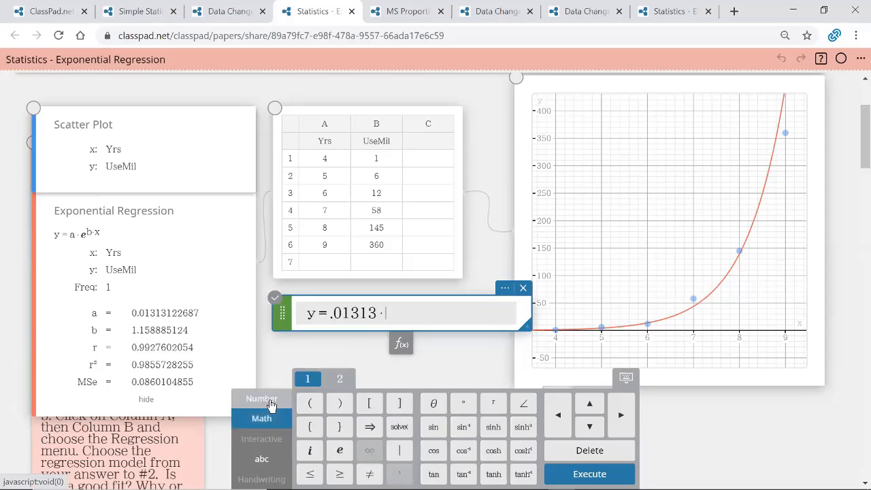
left_click(271, 403)
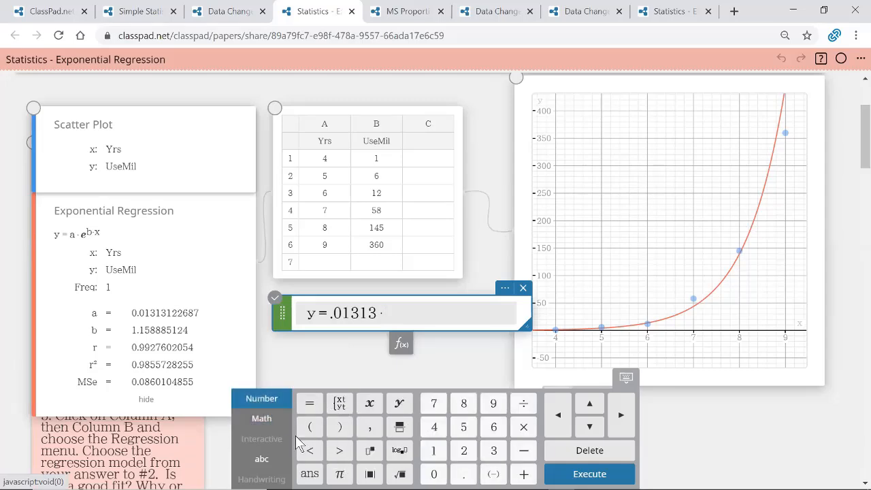
left_click(260, 422)
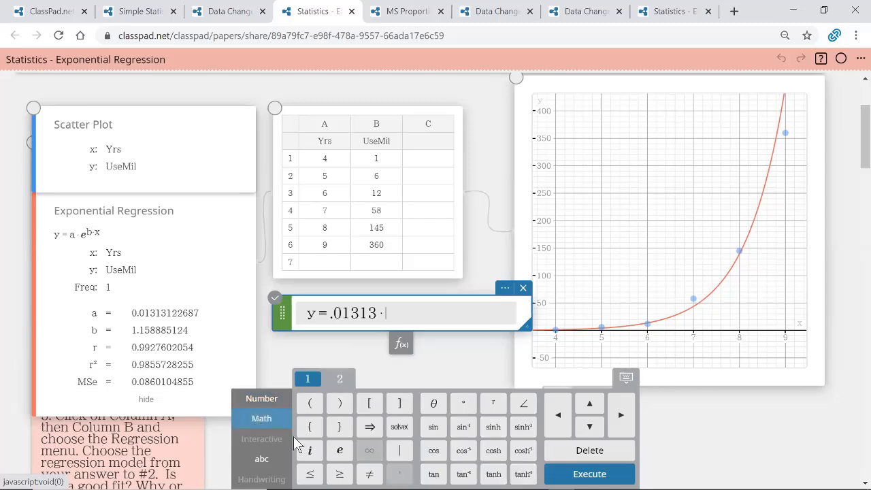
left_click(341, 452)
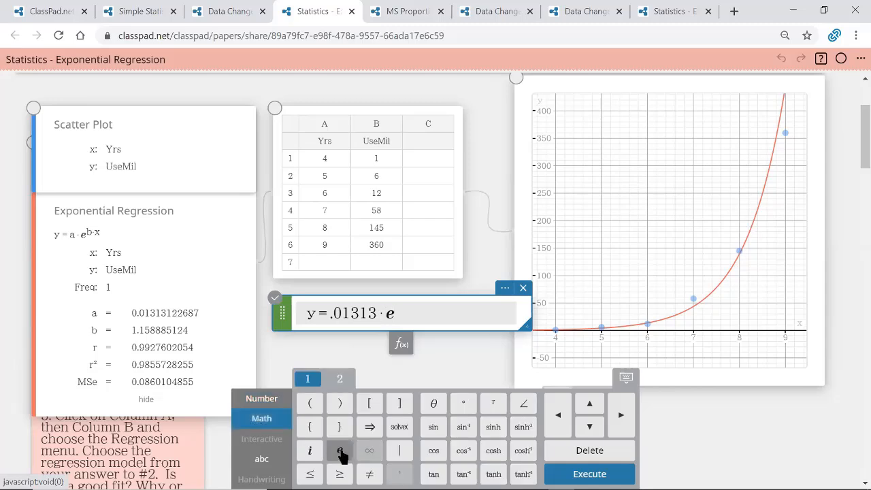
left_click(279, 403)
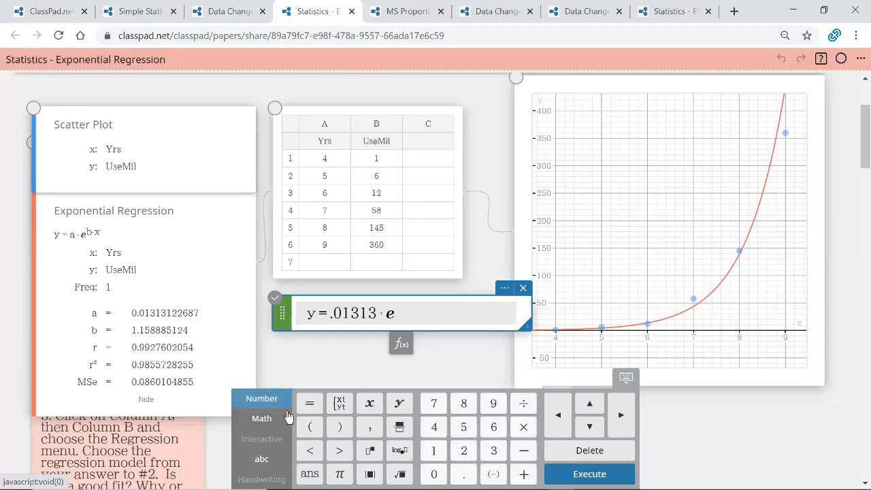
Raise e to the exponent 1.1588·x and plot the completed function over the regression curve
left_click(378, 456)
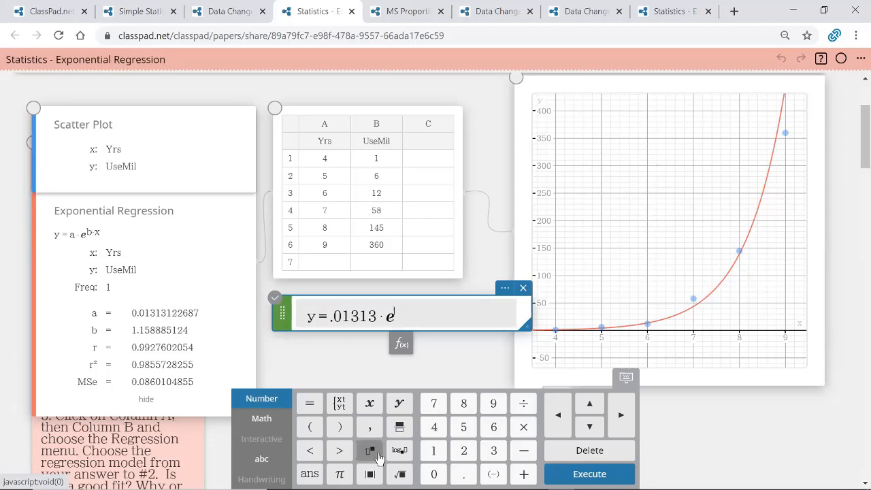
type("1.1588")
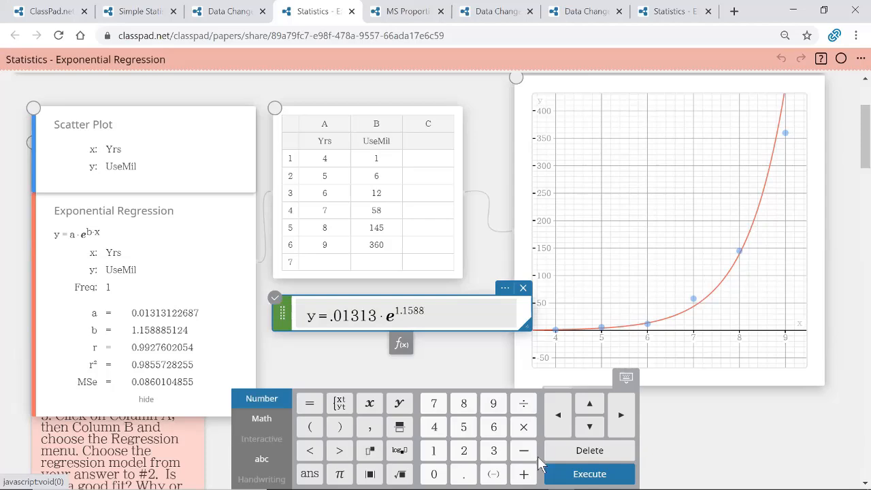
left_click(524, 427)
left_click(371, 405)
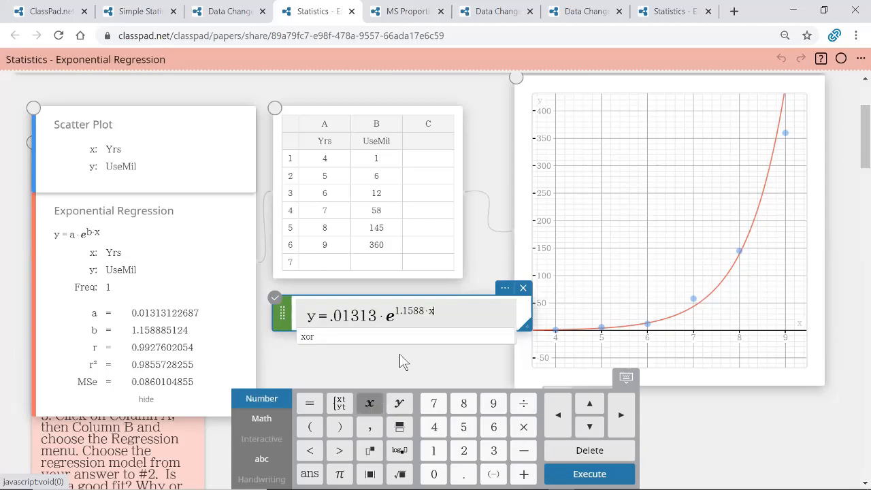
left_click(431, 368)
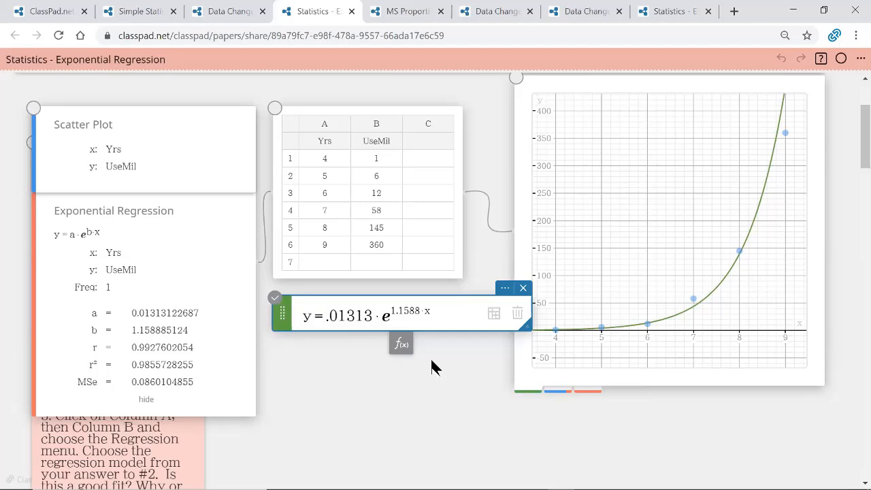
Add a Calculate sticky in the empty space below the function equation
left_click(310, 390)
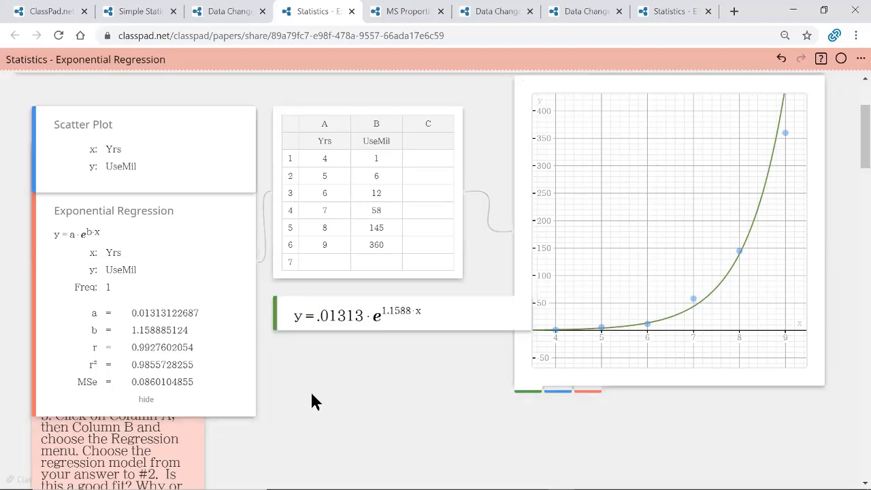
left_click(311, 391)
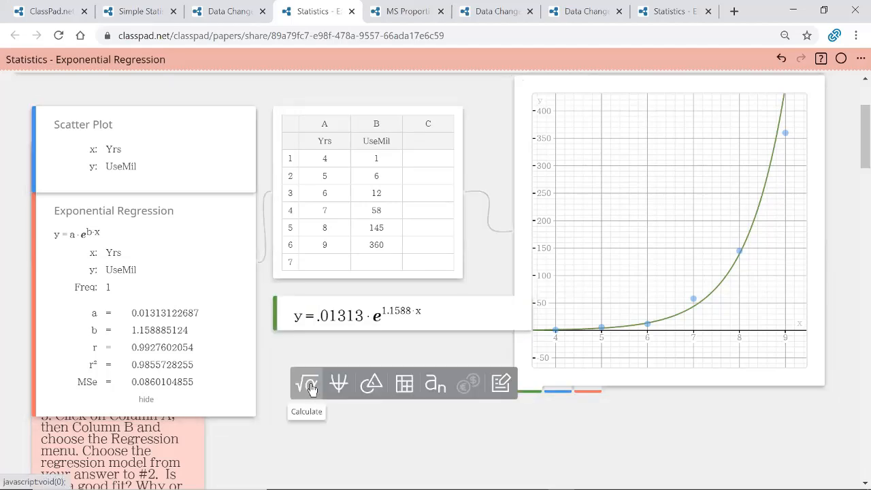
left_click(311, 385)
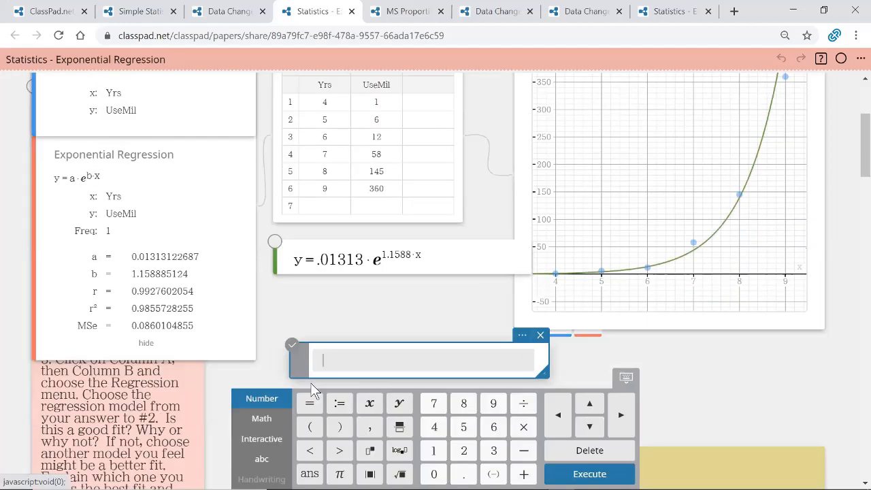
Copy the function's right-hand expression into the calculation sticky and evaluate it with 2025 in place of x
left_click(434, 257)
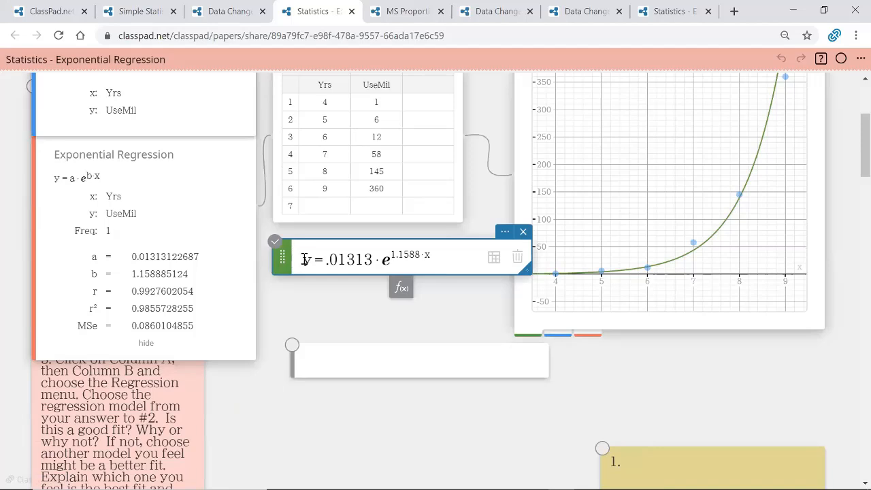
left_click(325, 259)
left_click_drag(326, 259, 429, 266)
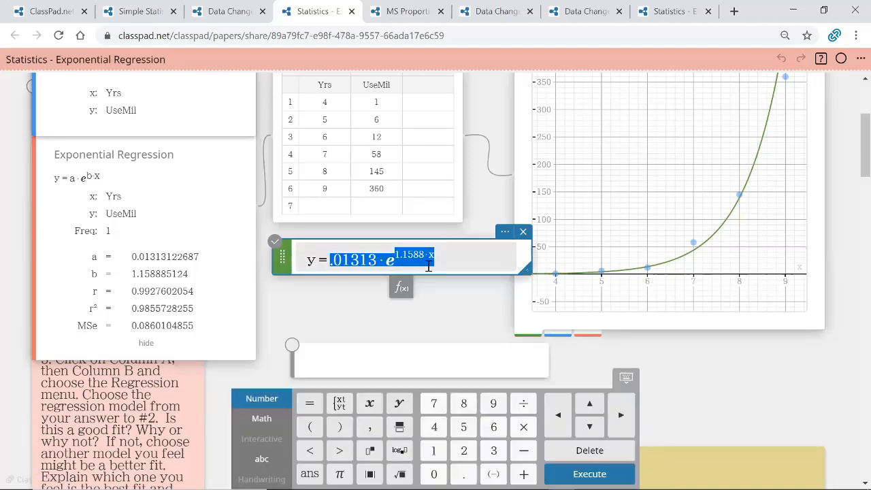
left_click(351, 364)
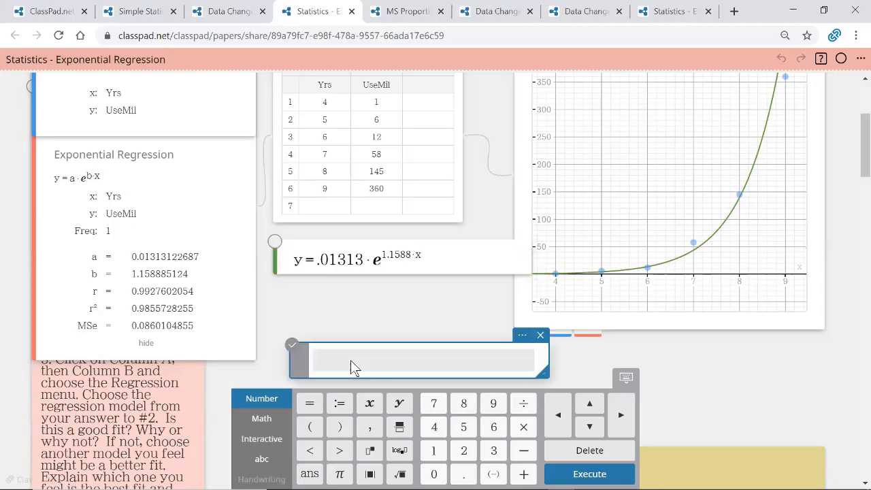
type(".01313·e^1.1588·x")
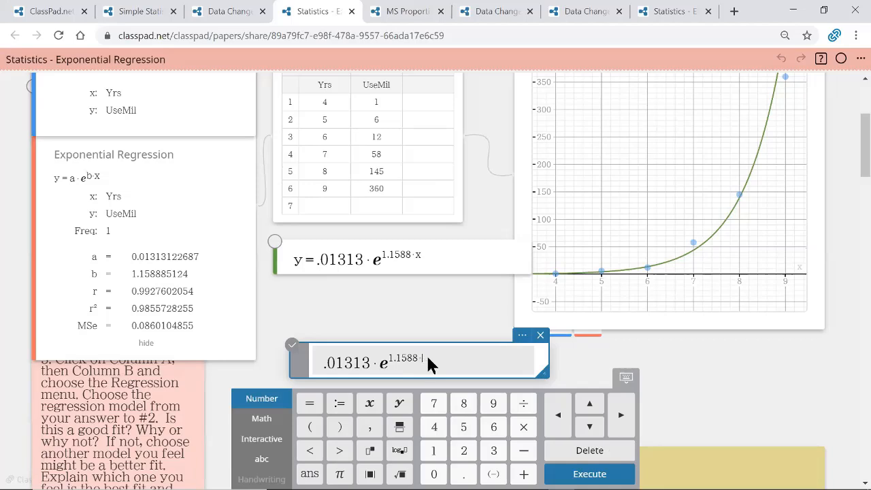
type("2025")
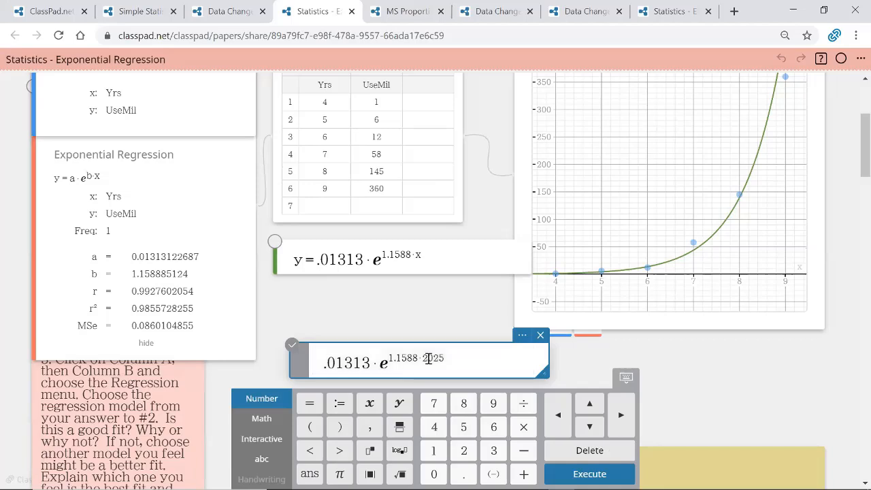
key("Return")
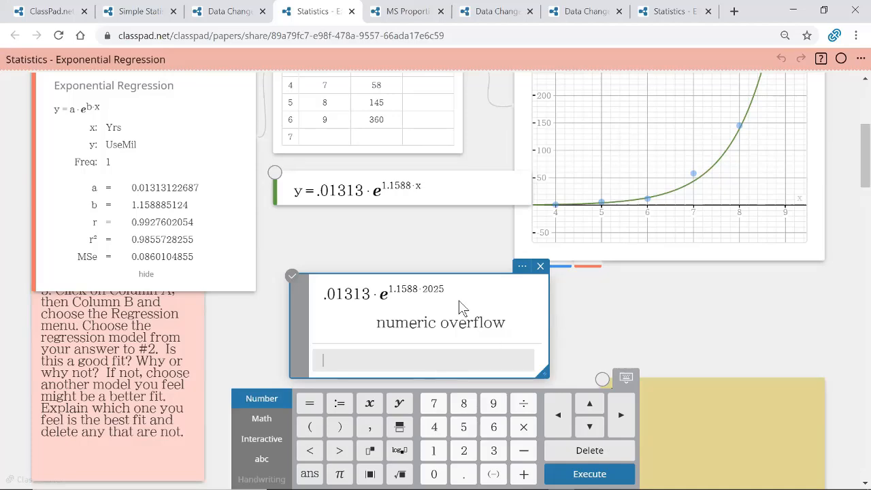
Change the year value in the calculation's exponent to 25 and evaluate the expression again
left_click(435, 290)
key("BackSpace")
key("BackSpace")
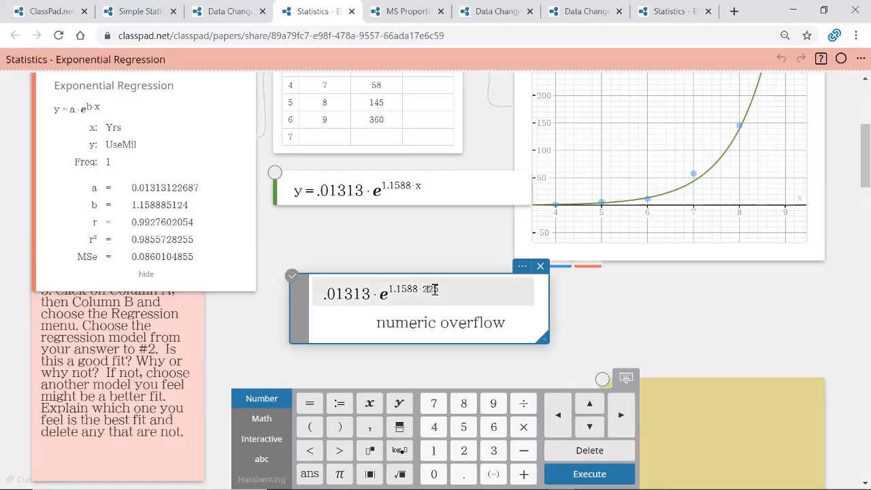
key("Return")
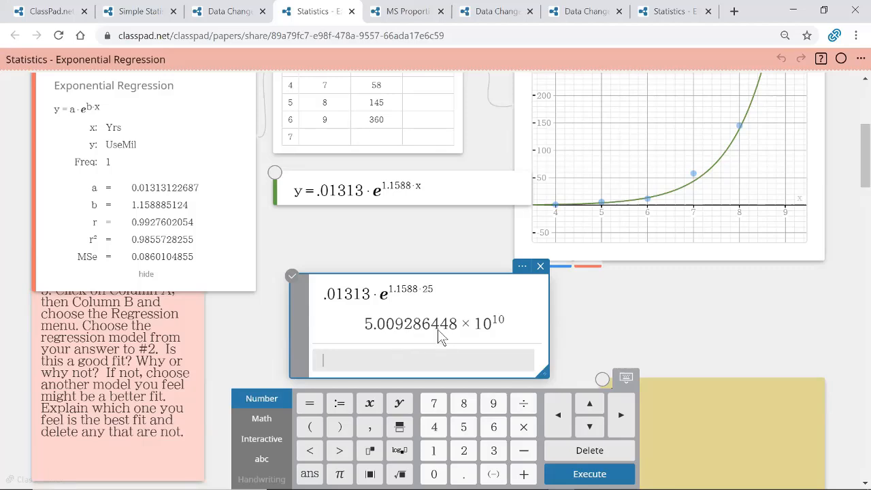
Compare the prediction with the regression results, activity questions 4 to 11, and the 2004–2019 Facebook users table
scroll(576, 339, "down", 3)
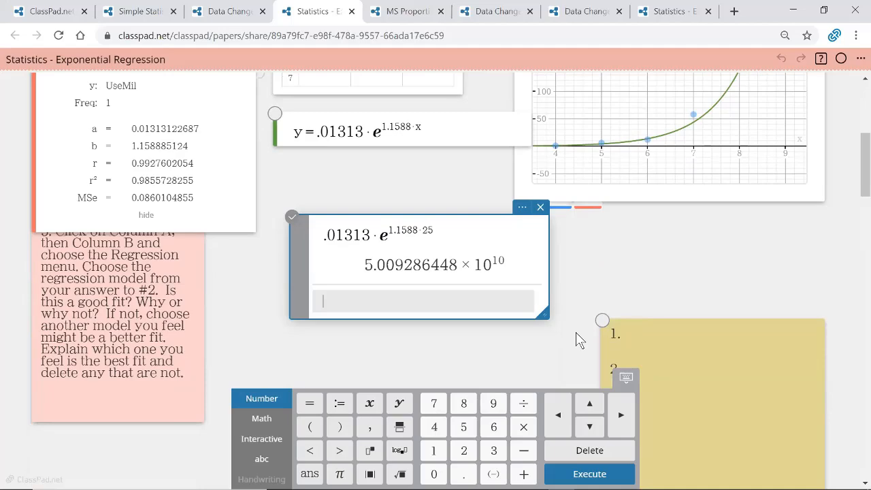
scroll(576, 340, "down", 5)
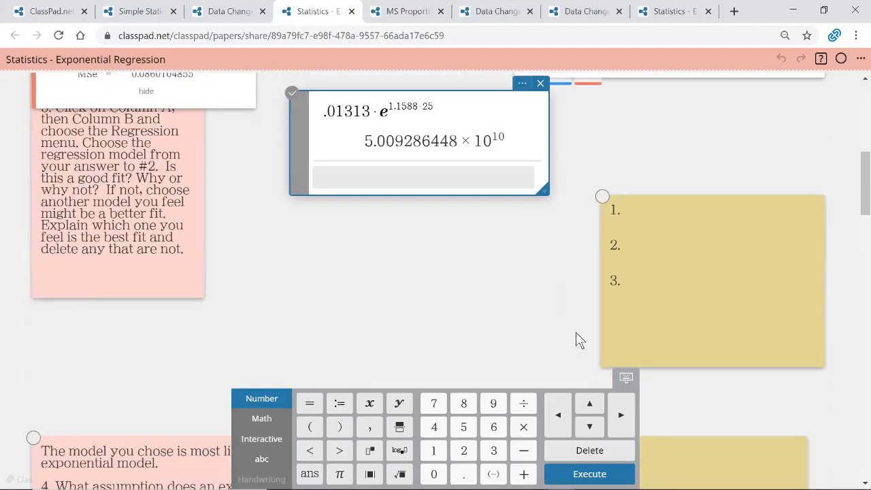
scroll(576, 332, "up", 6)
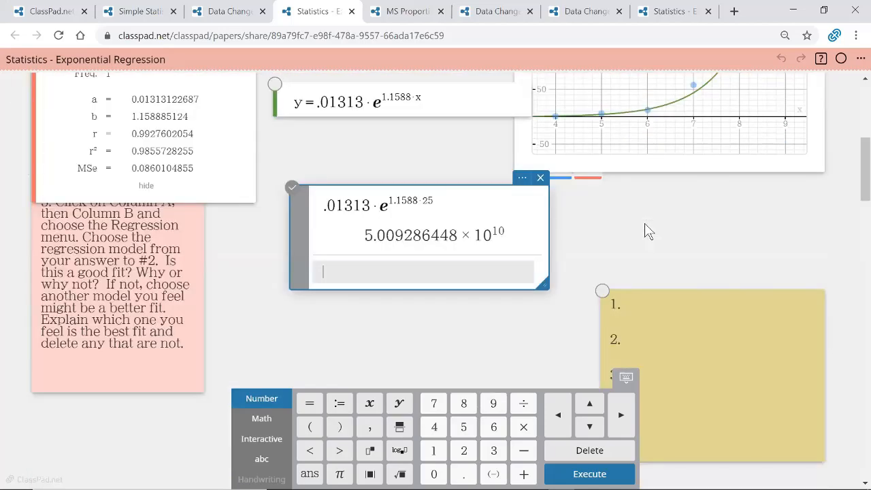
scroll(646, 230, "up", 3)
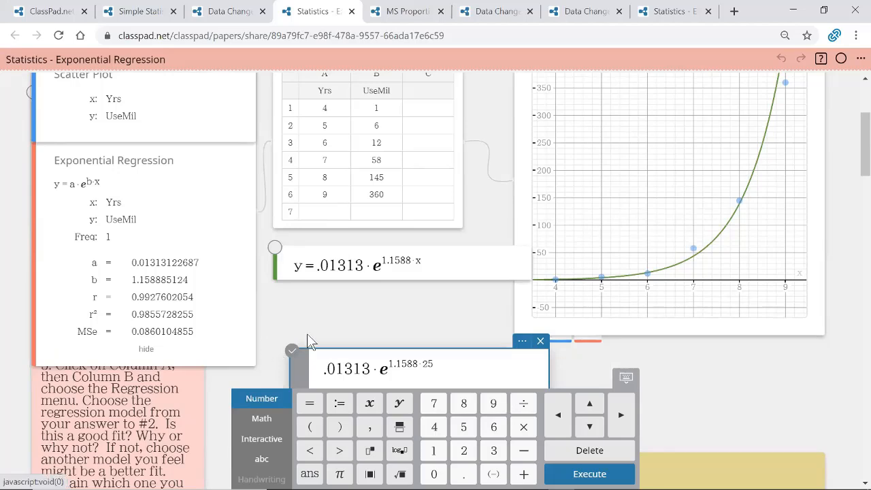
key("Return")
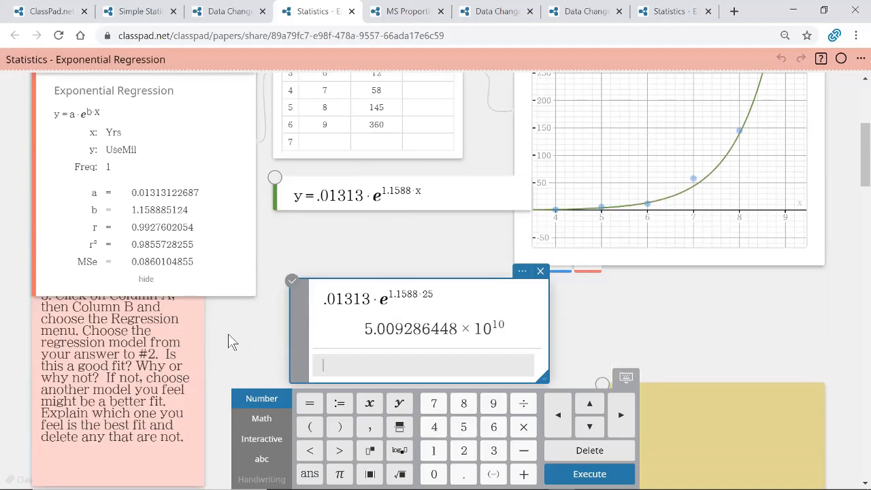
scroll(230, 334, "down", 10)
scroll(228, 331, "down", 6)
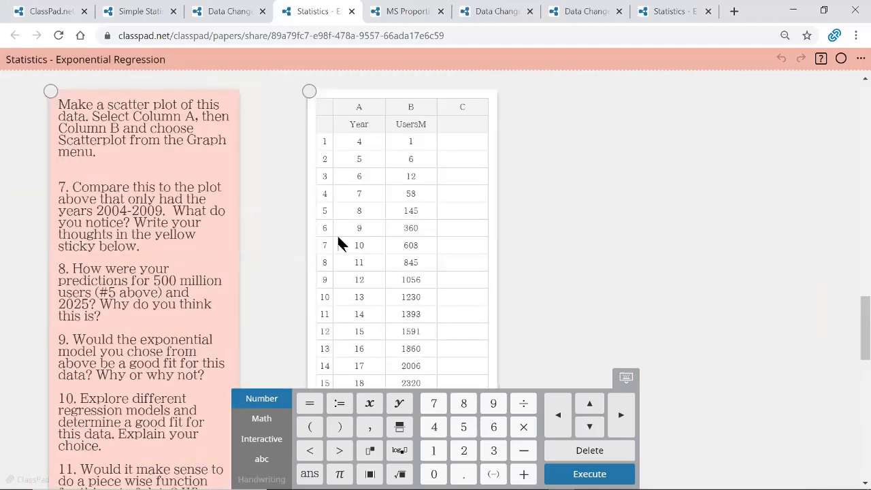
scroll(496, 248, "down", 2)
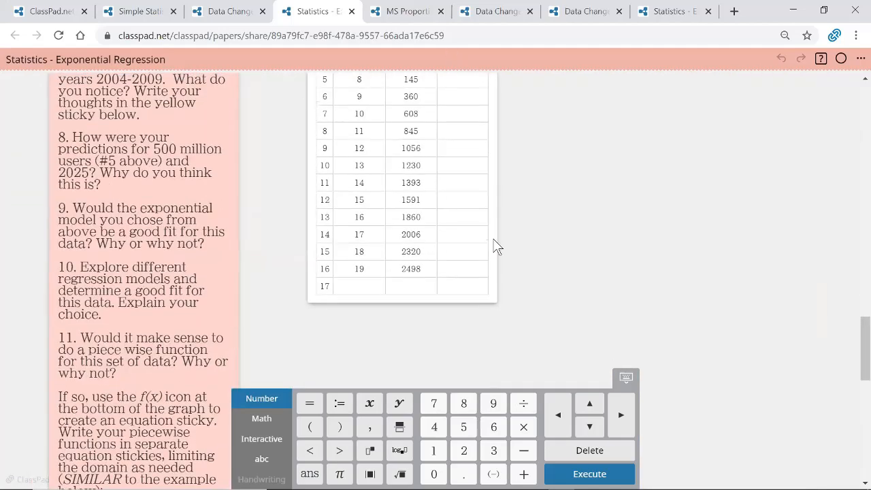
scroll(496, 247, "up", 2)
scroll(606, 313, "down", 1)
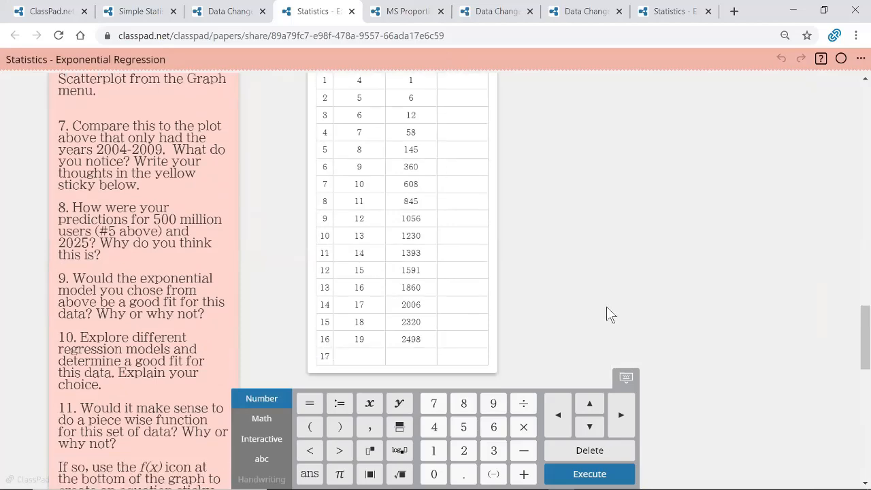
scroll(607, 313, "up", 2)
scroll(607, 307, "up", 3)
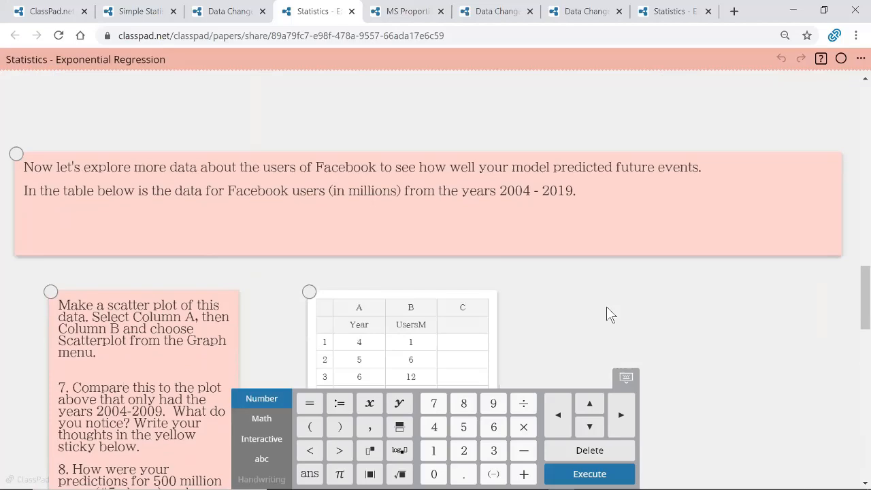
scroll(607, 309, "up", 7)
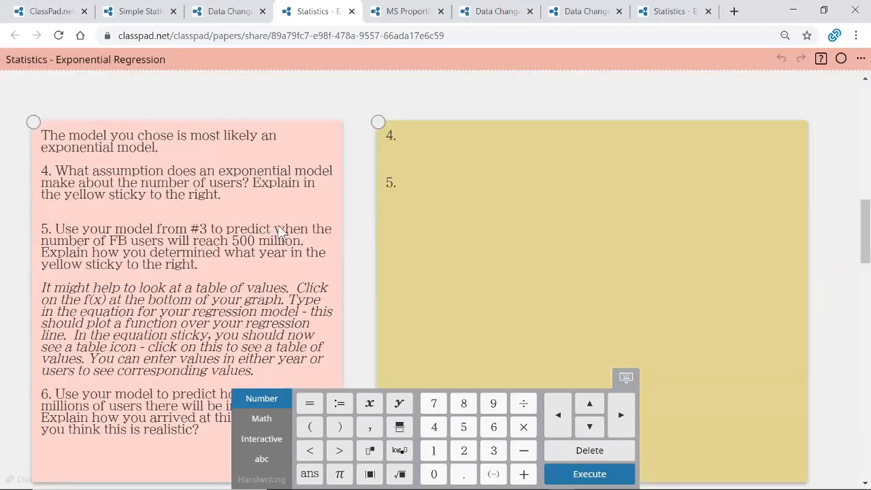
scroll(354, 302, "down", 10)
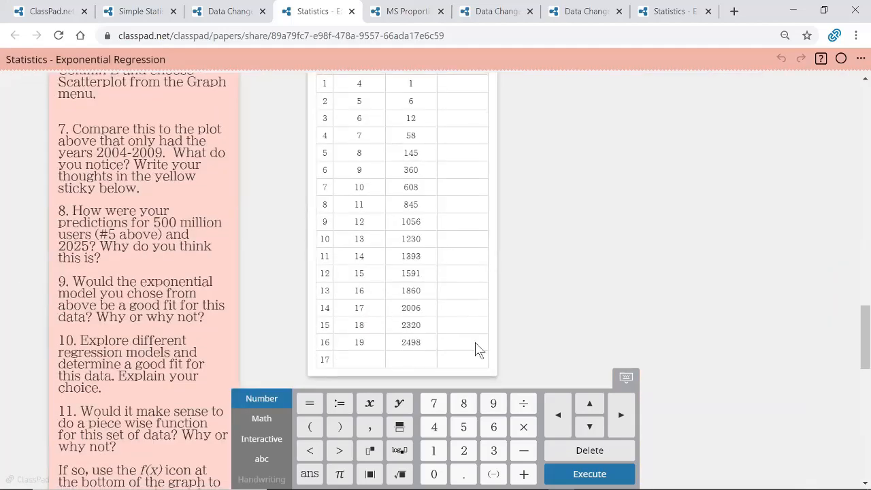
scroll(626, 289, "up", 2)
scroll(627, 288, "down", 1)
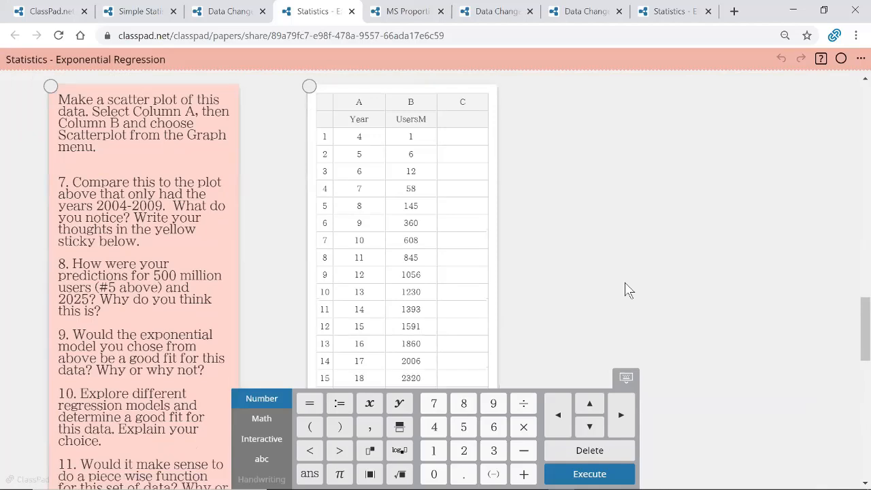
scroll(627, 288, "up", 6)
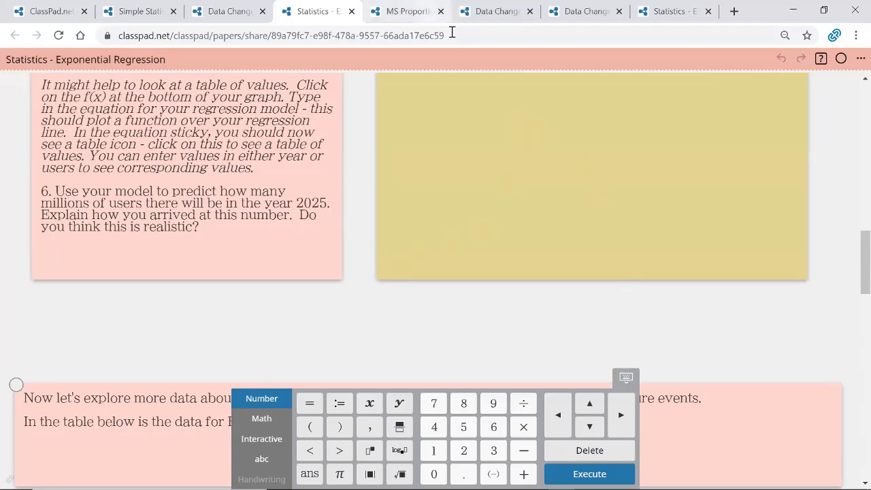
Switch to the MS Proportional Reasoning - Capturing the Population activity
left_click(409, 11)
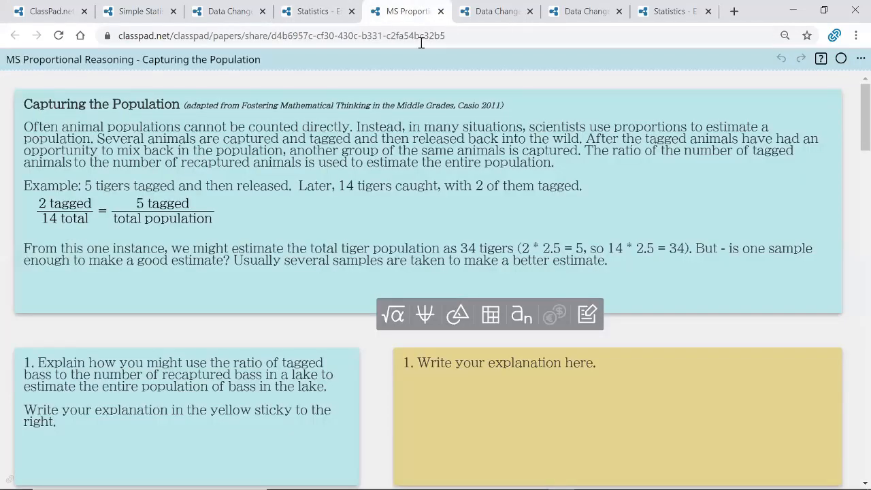
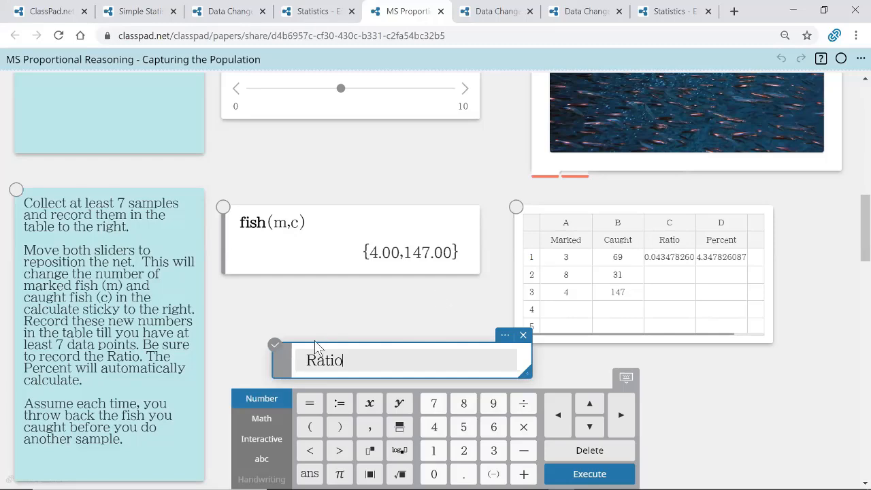
Define Ratio as Marked divided by Caught, evaluate it, and place the calculation sticky directly below the fish(m,c) sticky
left_click(339, 404)
type("Marked")
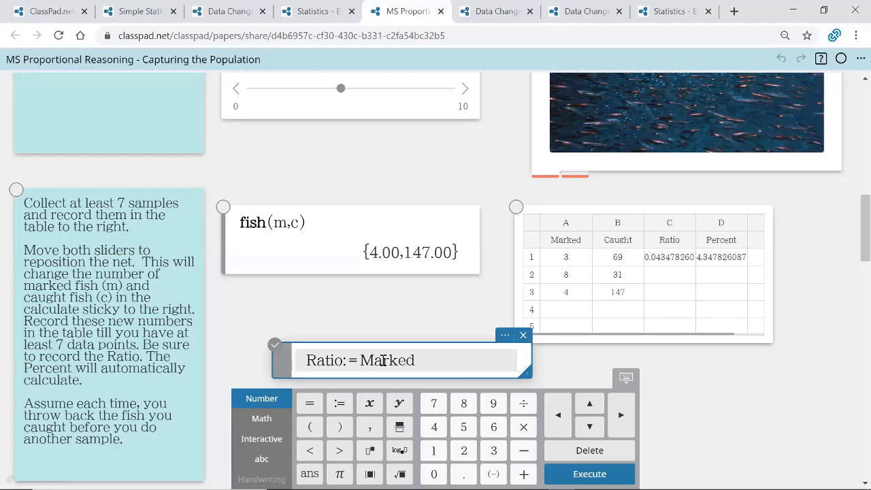
type("/")
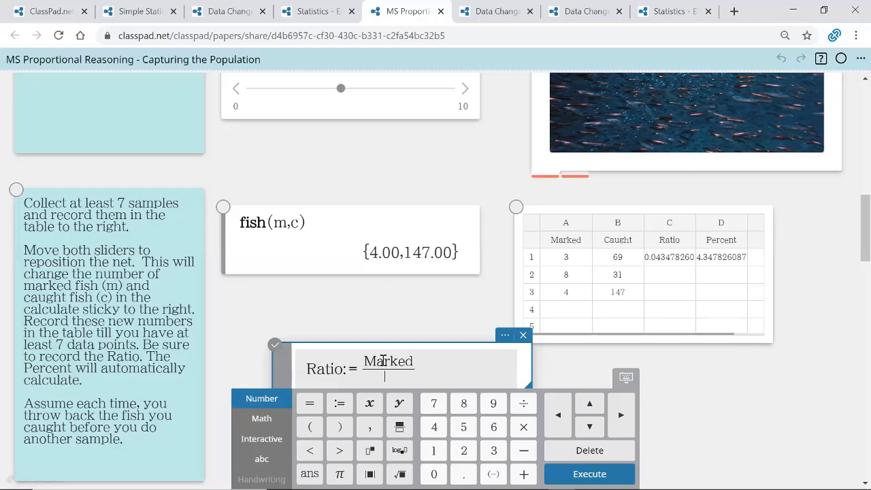
type("Caught")
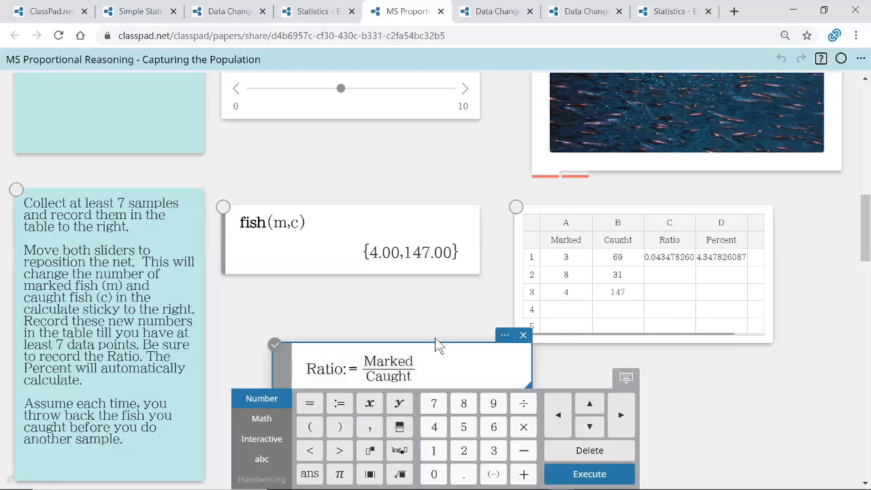
key("Return")
left_click_drag(426, 258, 375, 206)
Define Percent as Ratio · 100 on the next line of the calculation sticky and evaluate it
left_click(325, 316)
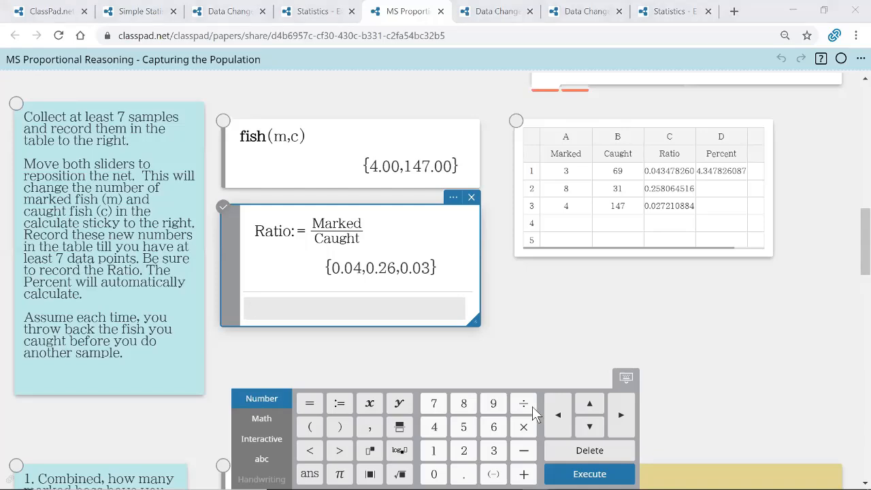
left_click(267, 314)
type("Percent")
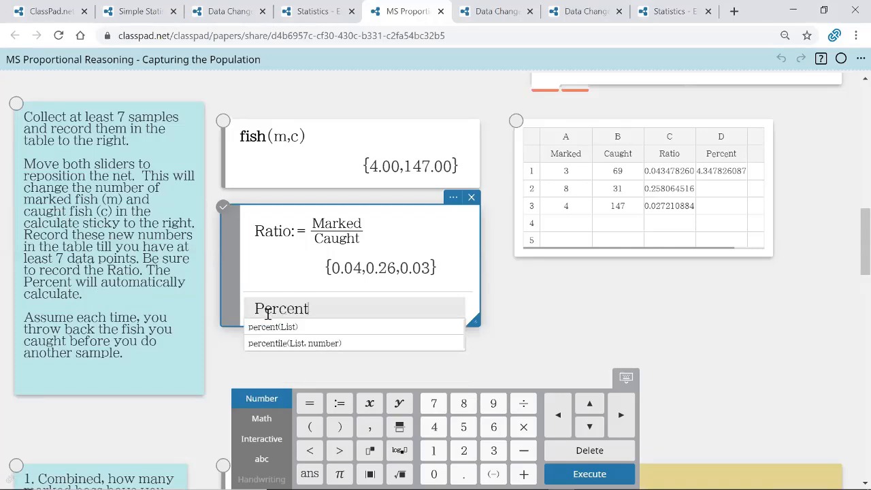
type(":=")
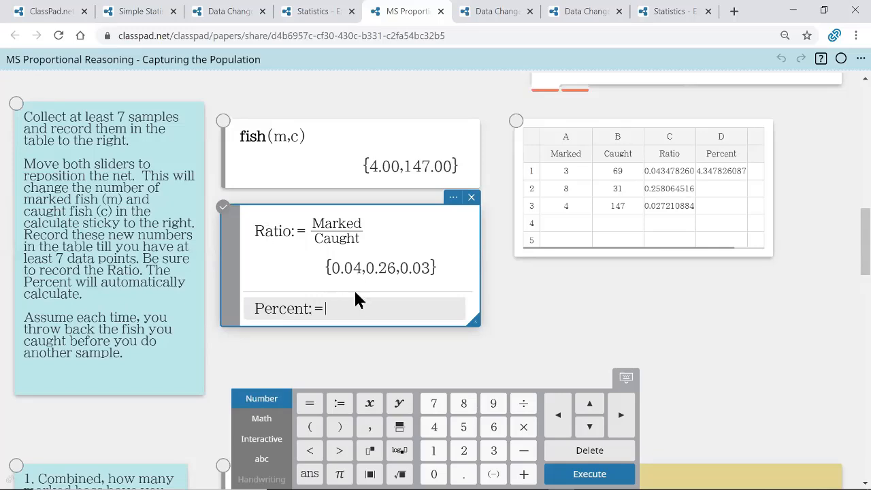
type("Ratio")
left_click(439, 457)
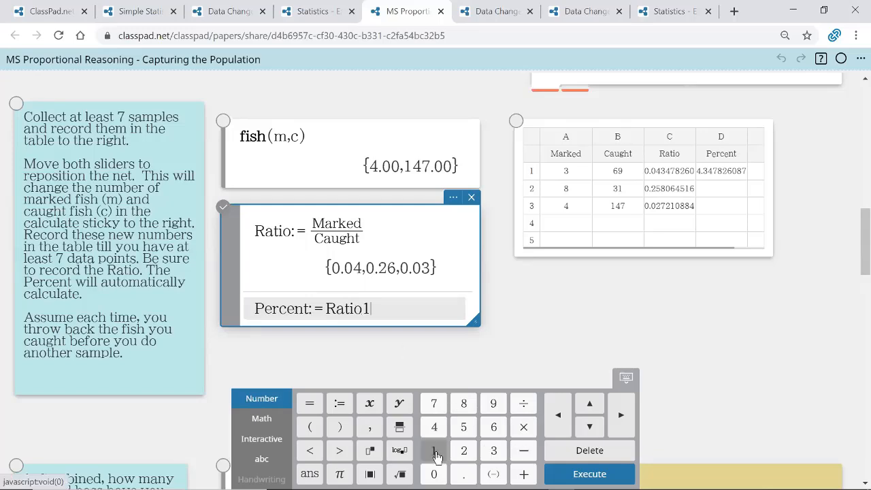
left_click(439, 457)
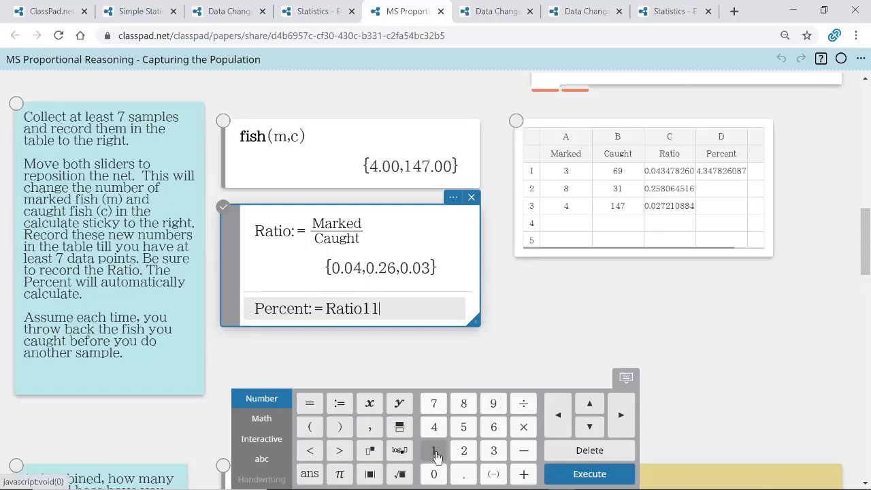
left_click(590, 455)
left_click(590, 457)
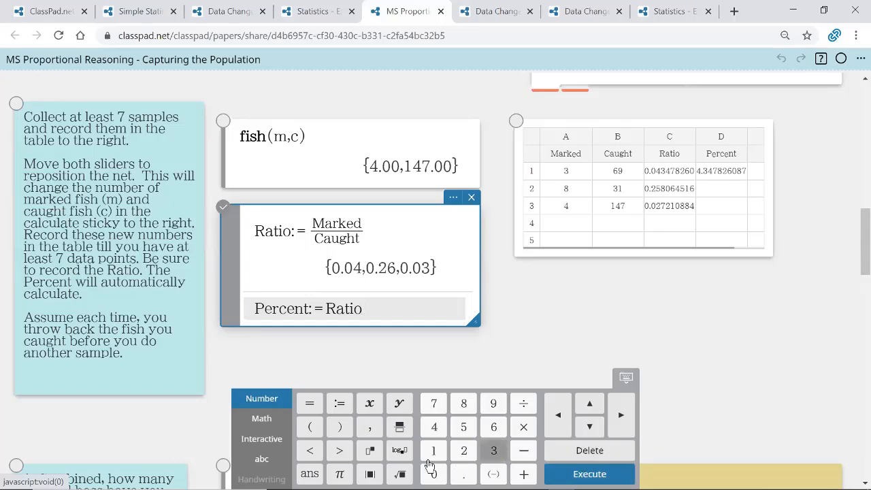
left_click(525, 429)
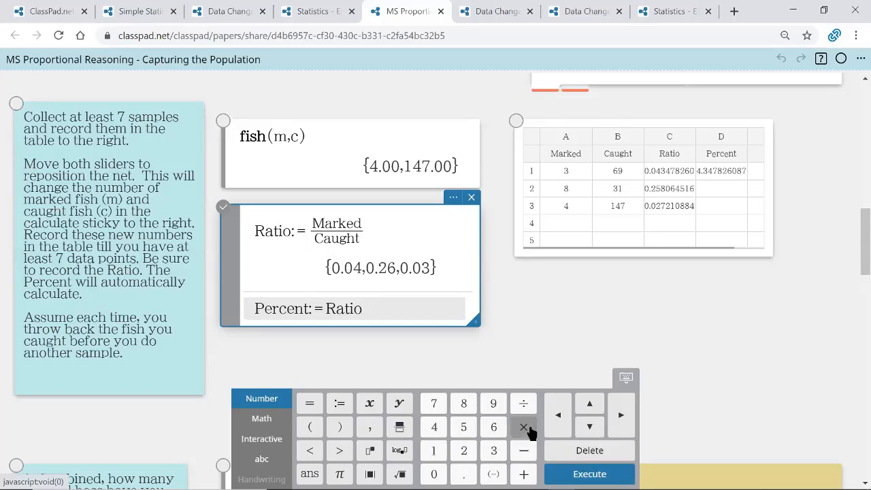
left_click(433, 452)
left_click(434, 474)
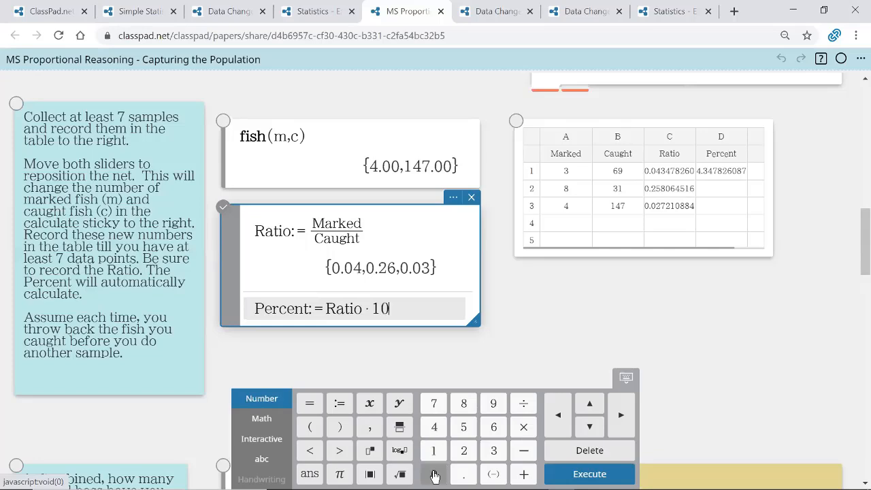
left_click(434, 474)
left_click(590, 474)
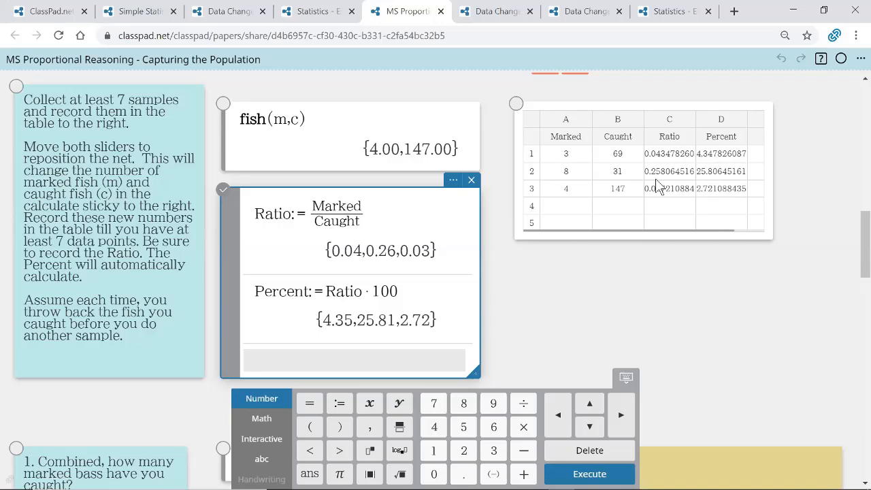
Select the Marked and Caught columns of the sample table and look over the available statistical tests
left_click(570, 123)
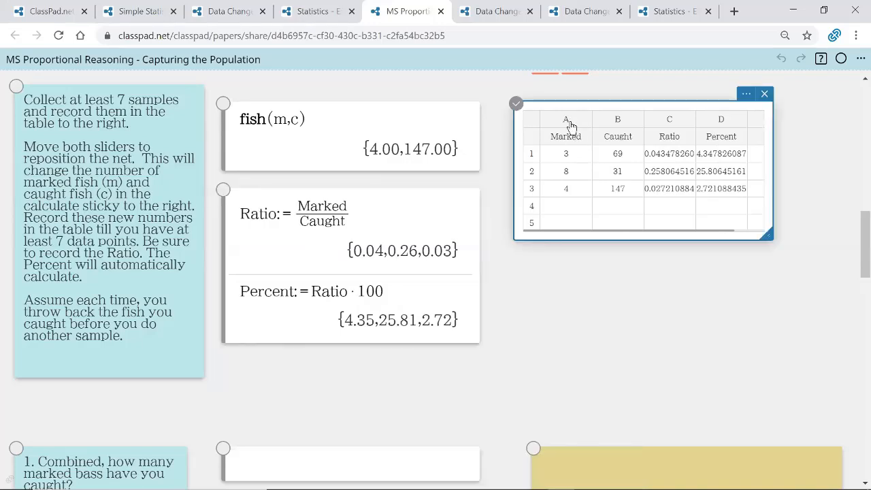
left_click(571, 124)
left_click(617, 124, "shift")
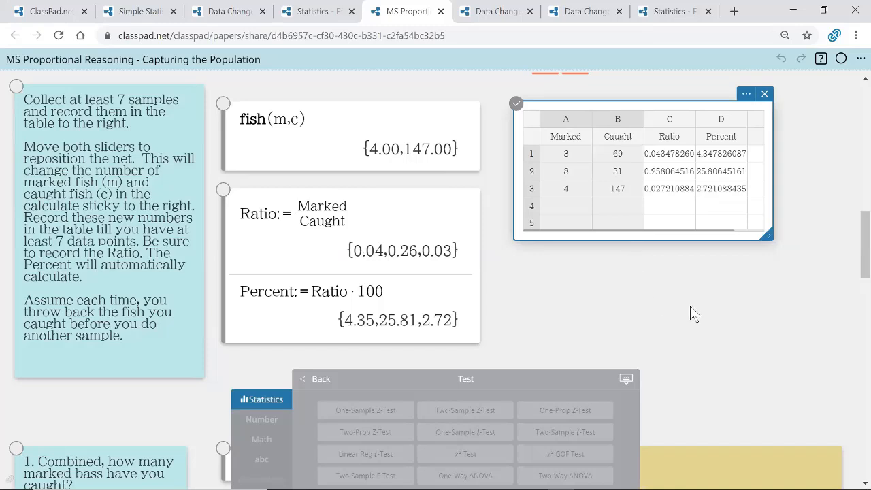
scroll(715, 303, "down", 2)
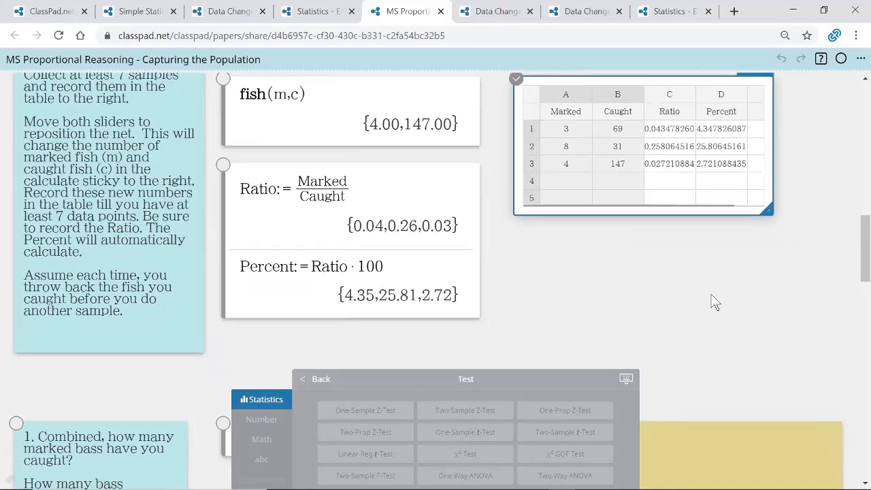
scroll(715, 303, "up", 1)
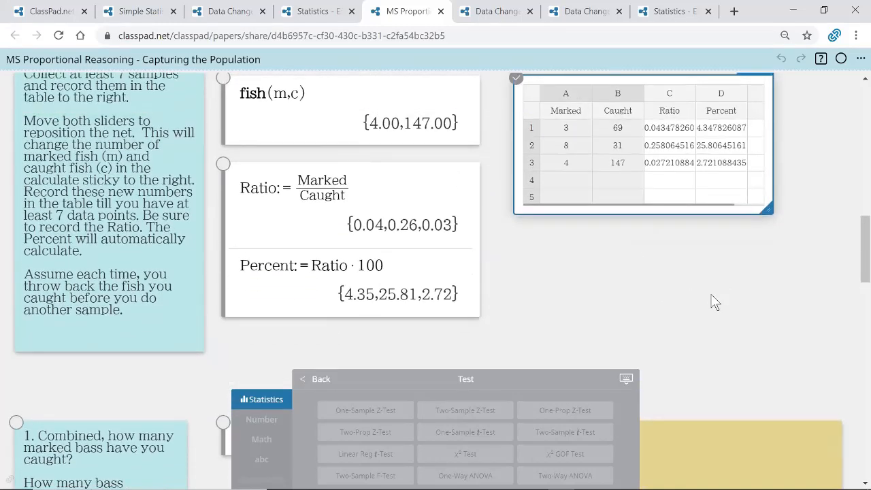
scroll(715, 303, "down", 1)
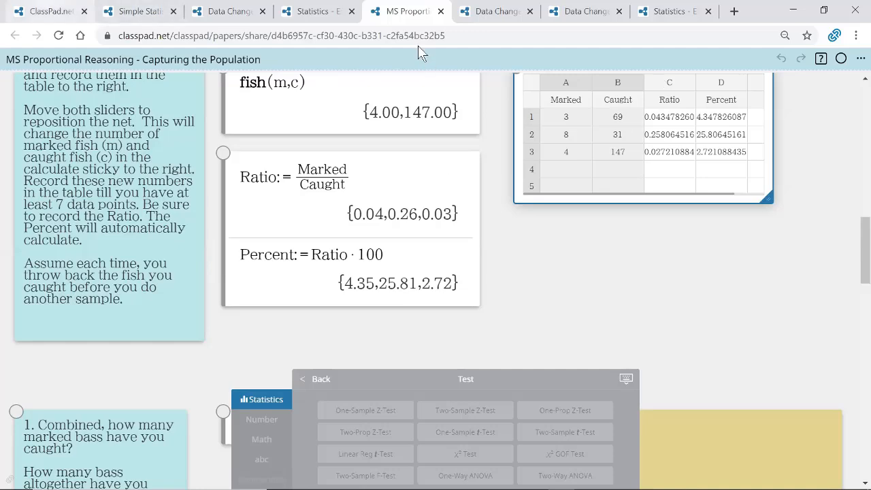
Open the ClassPad.net home page in a new browser tab and start exploring with a blank guest paper
left_click(51, 12)
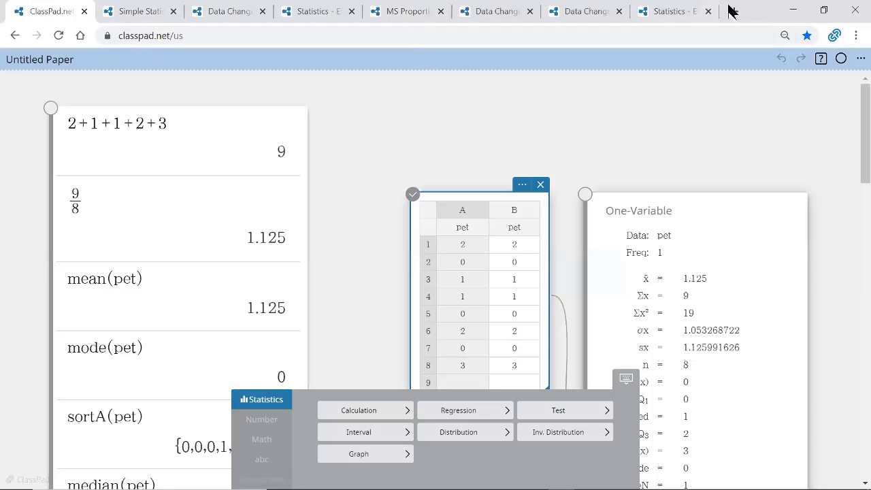
left_click(678, 15)
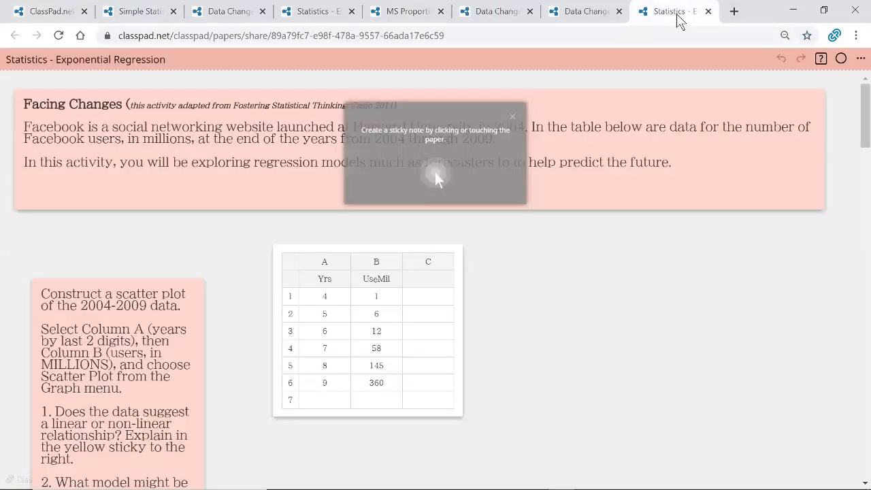
left_click(734, 12)
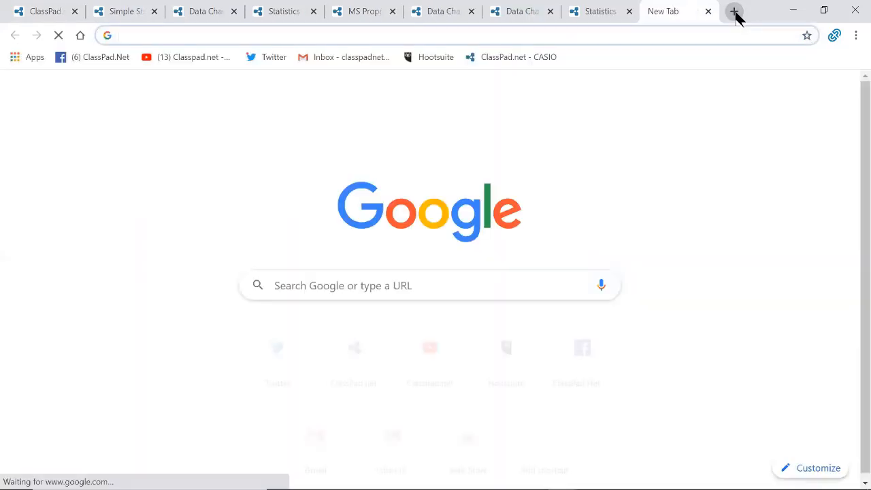
type("cla")
key("Return")
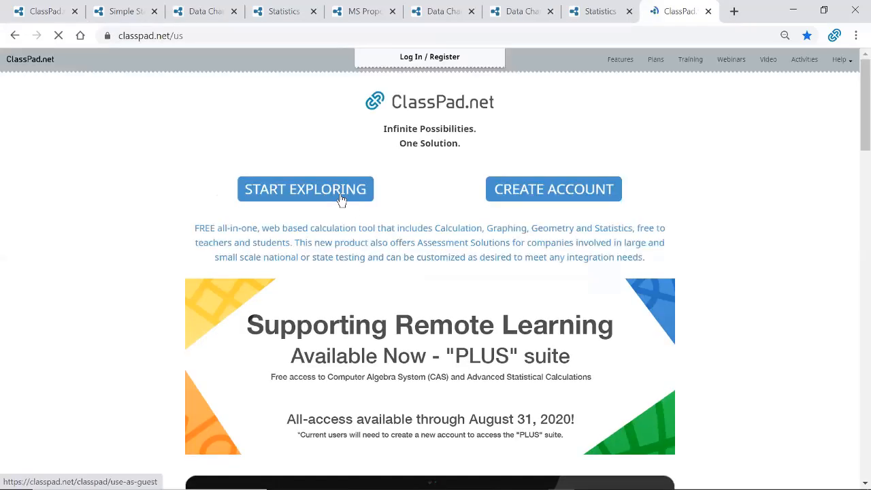
left_click(338, 196)
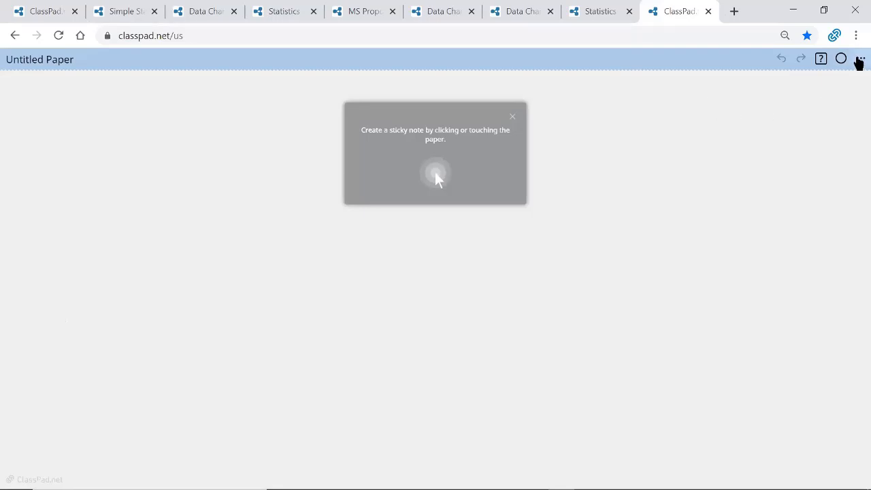
Open the log-in form from the guest paper and fill in the saved account e-mail
left_click(860, 61)
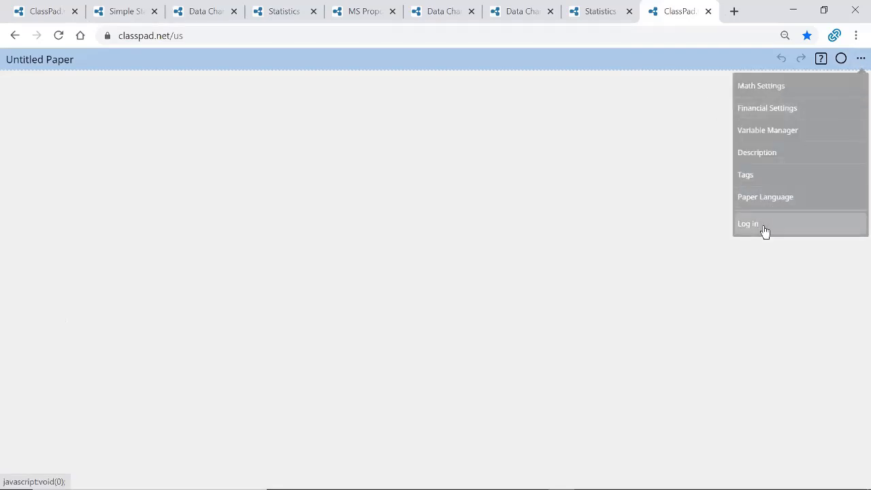
left_click(764, 226)
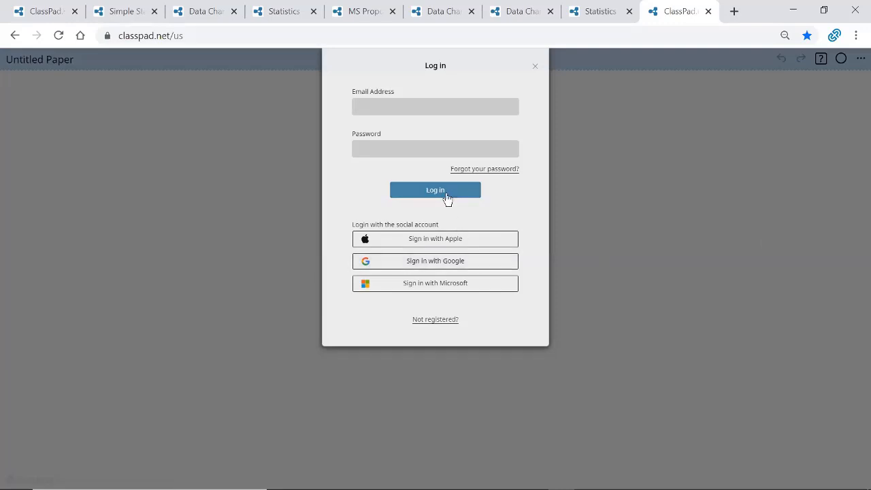
left_click(422, 109)
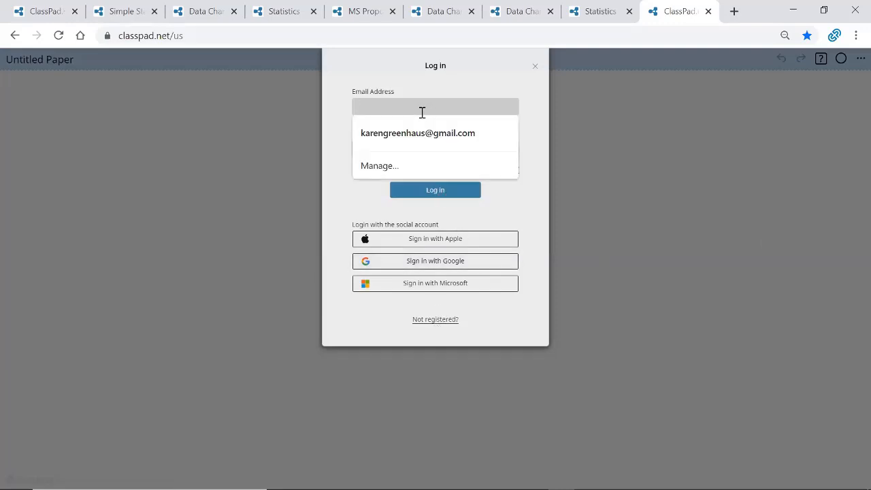
left_click(420, 133)
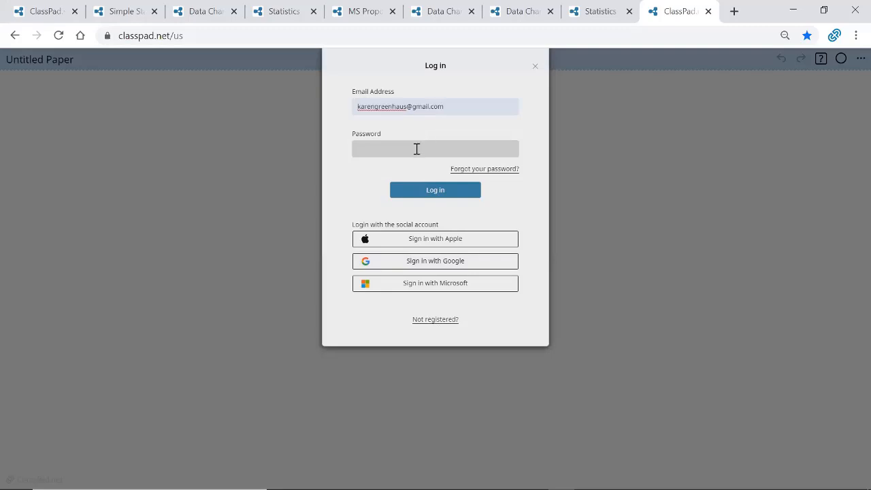
left_click(416, 149)
Remove the first ClassPad.net tab from the window and log in from the reloaded classpad.net/us page with the saved account e-mail and password
left_click_drag(46, 11, 445, 31)
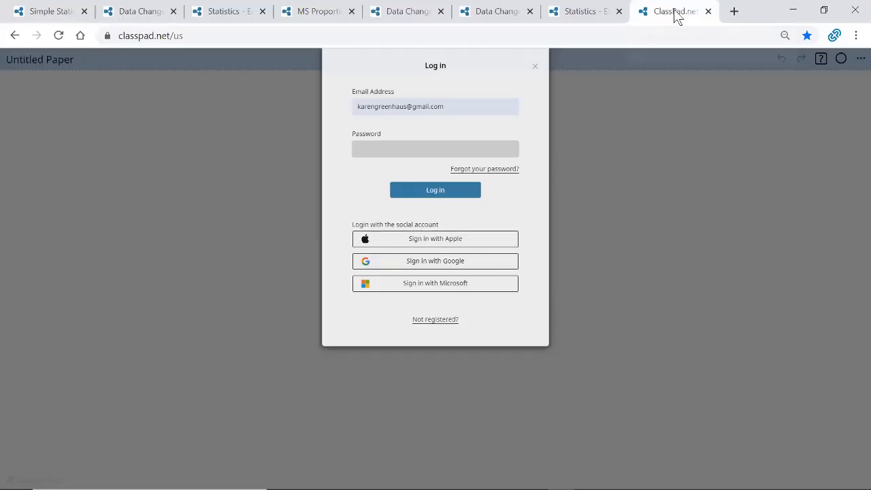
left_click(618, 40)
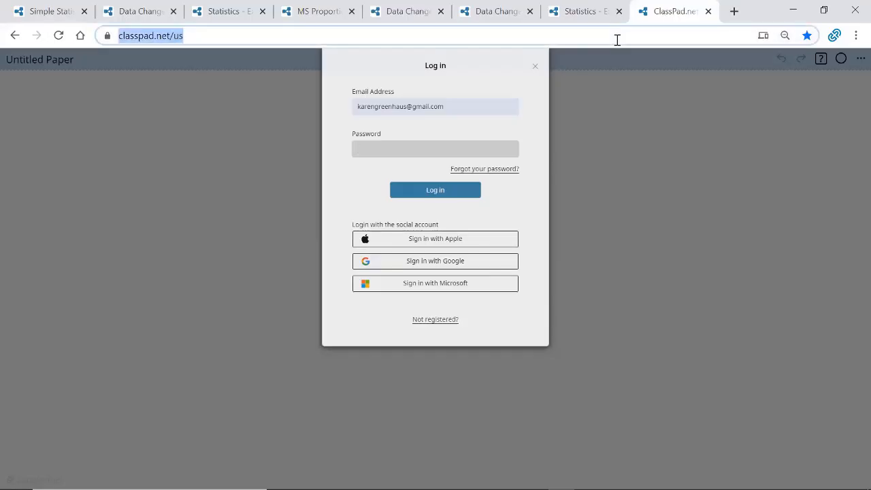
key("Return")
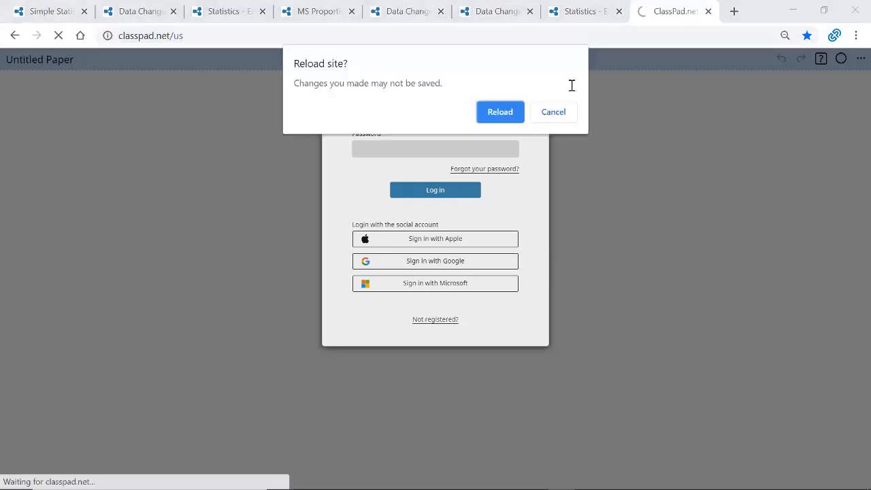
left_click(514, 115)
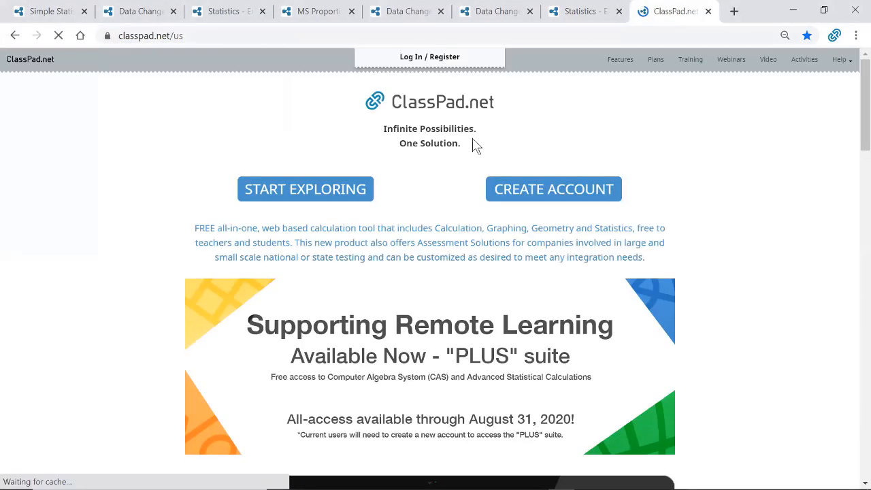
left_click(447, 58)
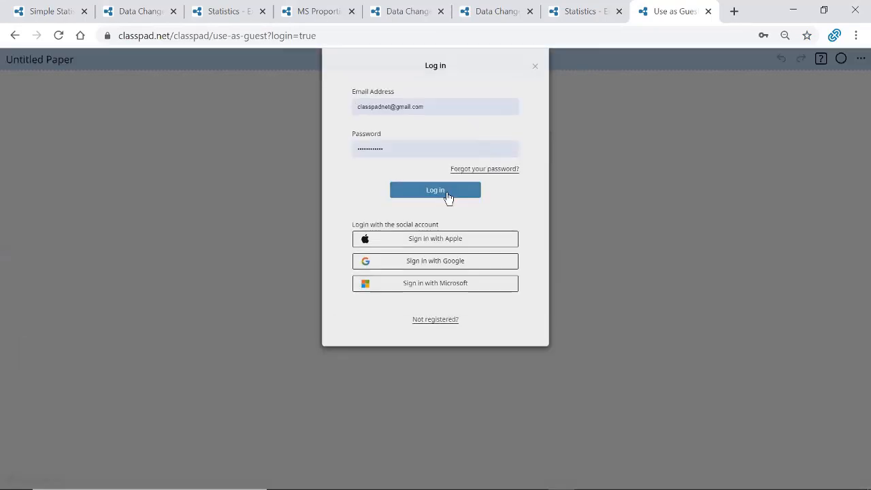
left_click(447, 194)
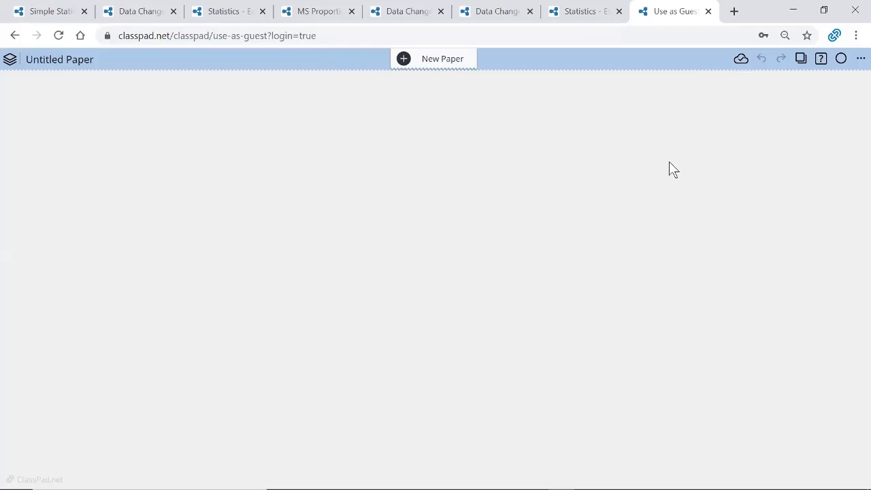
Go to the account's My Papers list and create a new paper
left_click(13, 63)
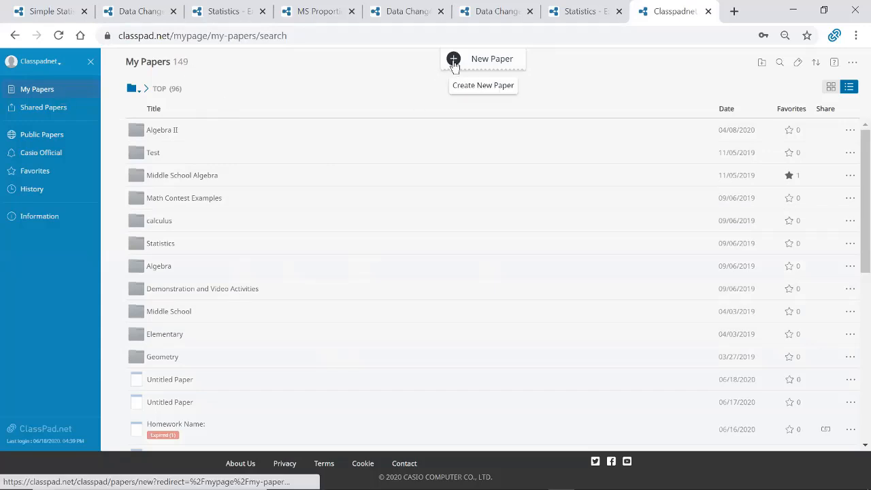
left_click(454, 61)
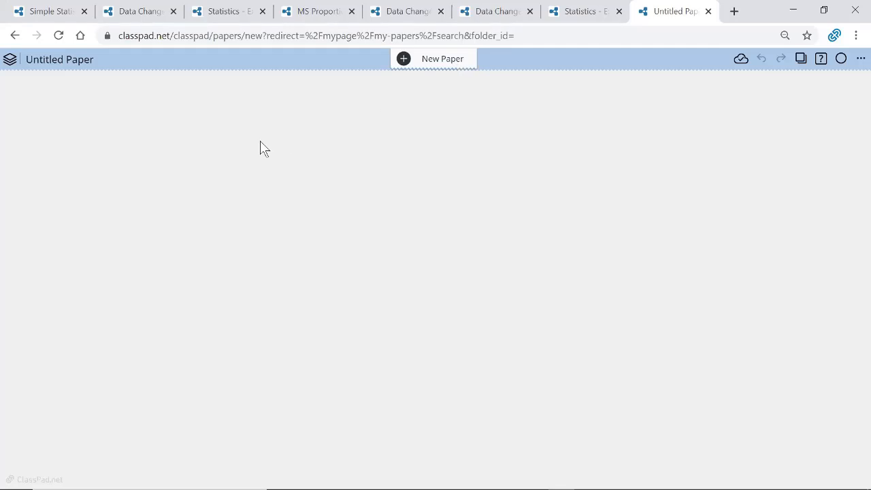
Add a calculation note near the top of the paper and enter the randList function with its argument left blank
left_click(167, 131)
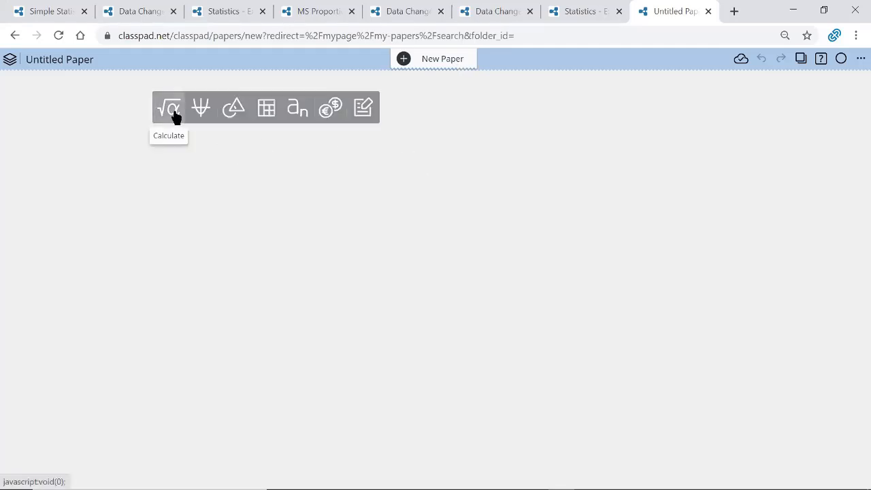
left_click(170, 108)
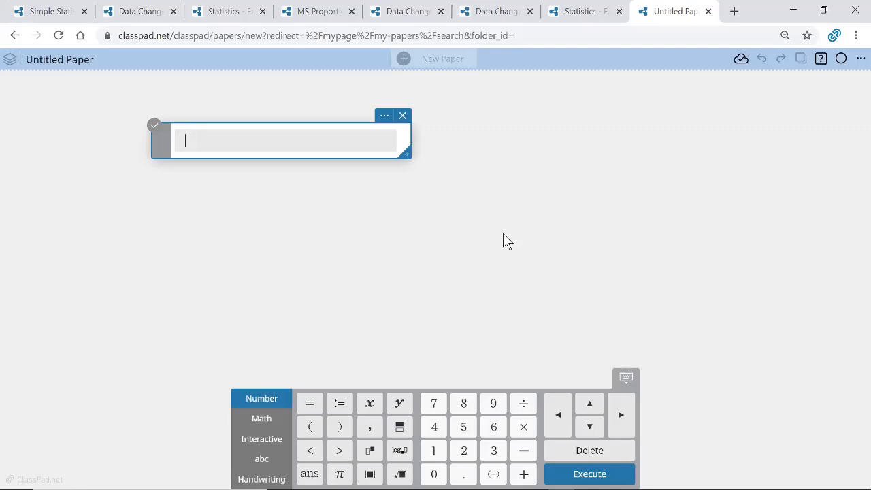
type("ran")
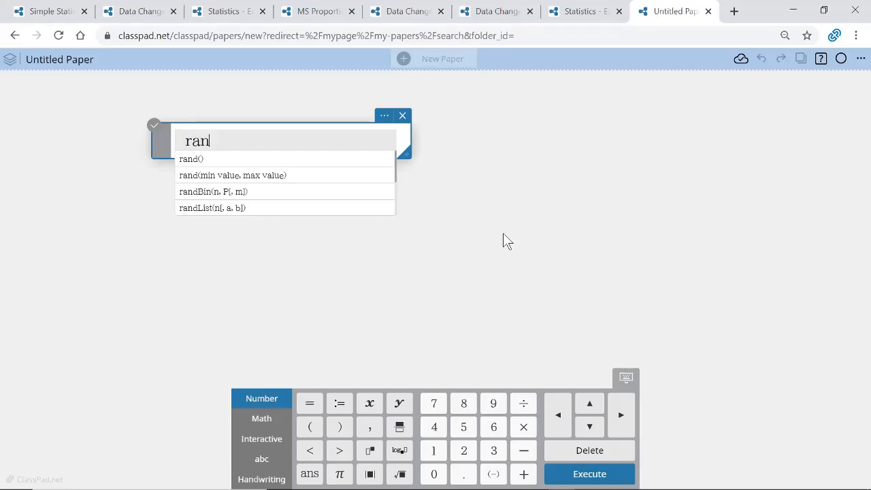
type("L")
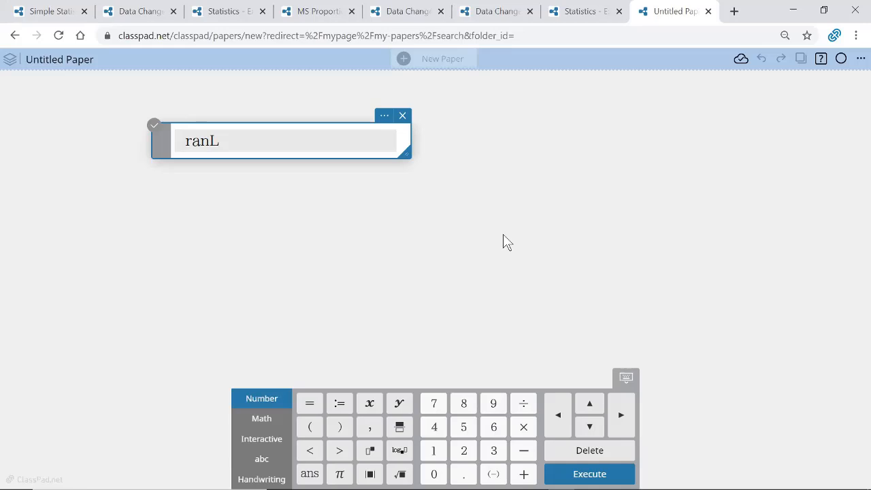
key("BackSpace")
key("BackSpace")
type("nd")
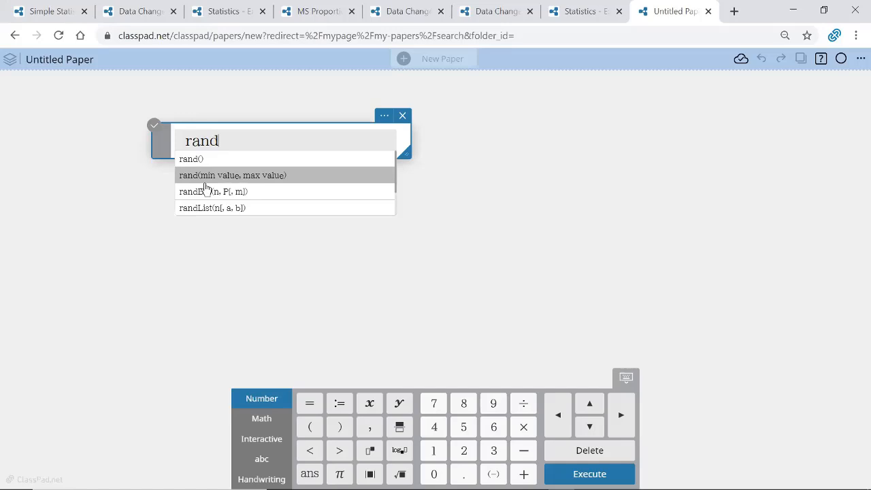
left_click(822, 63)
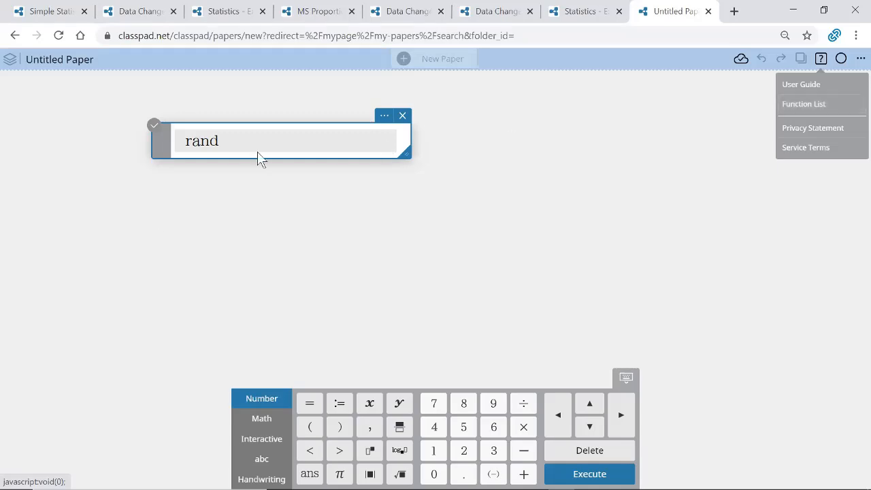
left_click(217, 141)
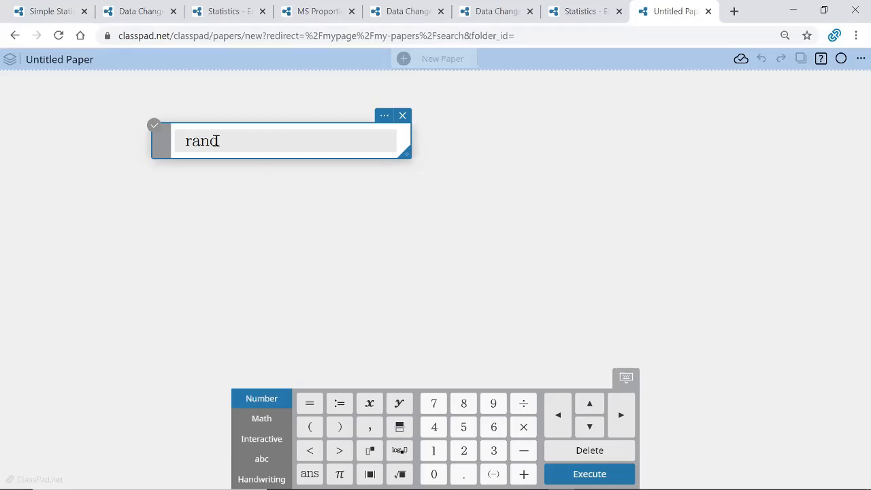
type("List")
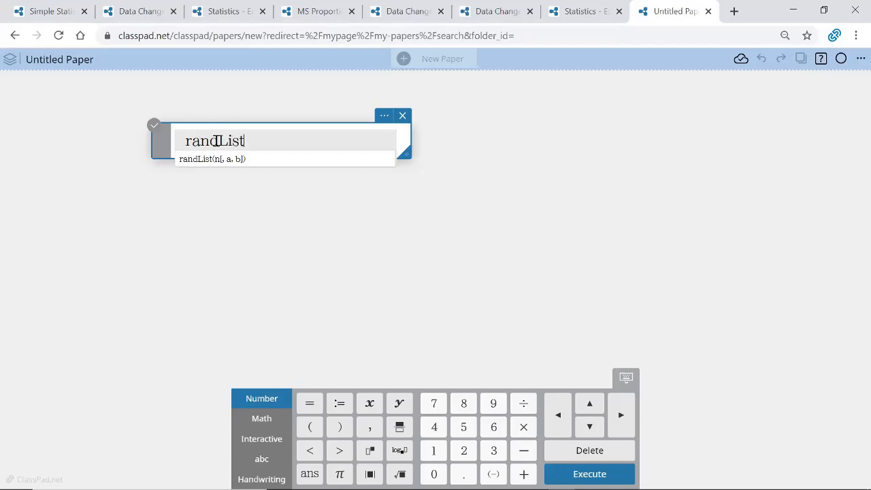
type("(")
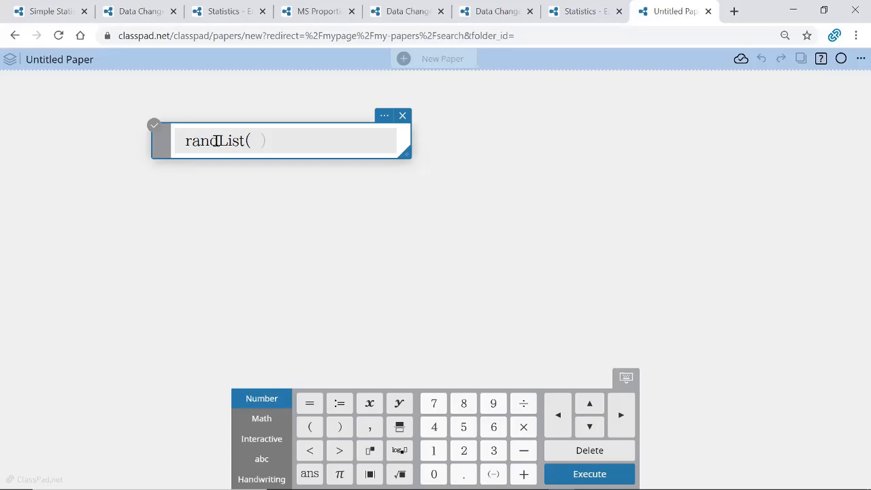
left_click(537, 132)
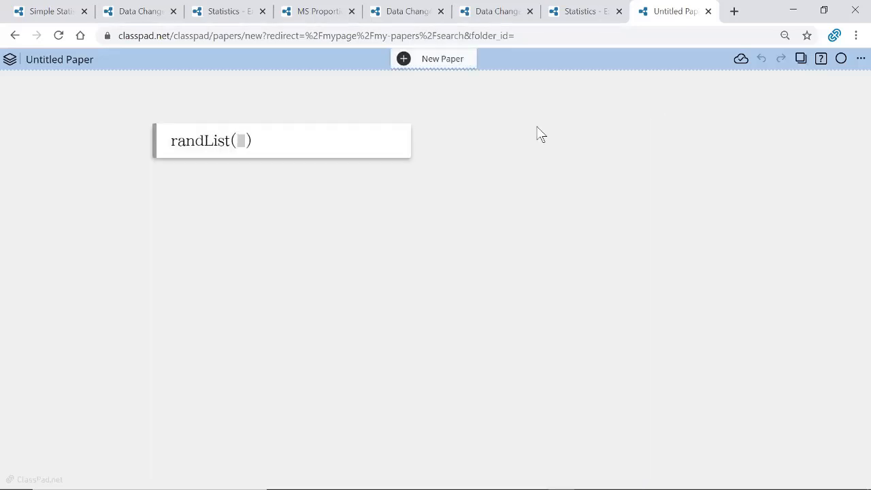
Add a text note beside the calculation with the key "Heads 0" and "Tails 1" on separate lines
left_click(727, 111)
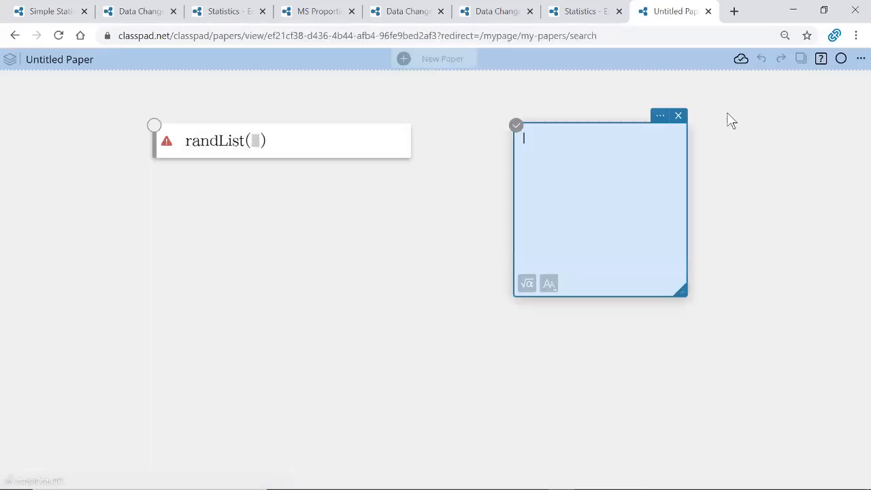
type("Heads")
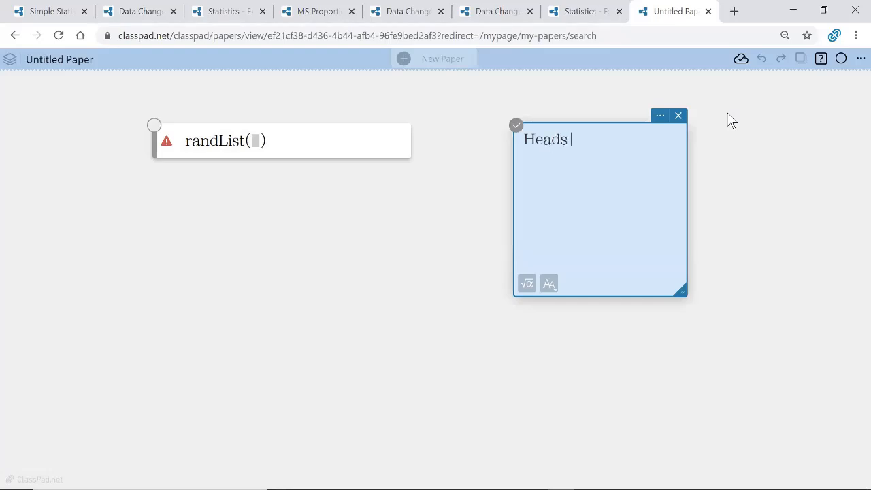
type(" 0 ")
type("Tail")
type("s 1")
left_click(446, 246)
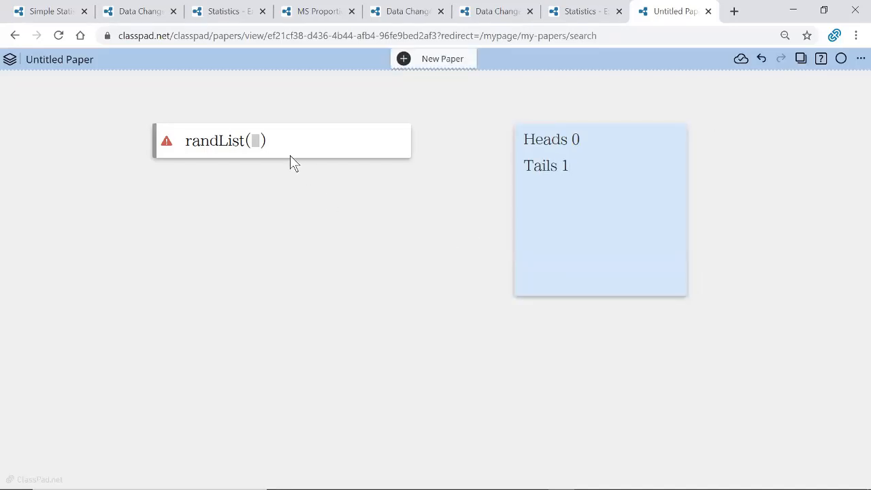
Complete and evaluate the expression as randList(10,0,1), then widen the calculation note and shift it toward the paper's upper-left corner
left_click(258, 139)
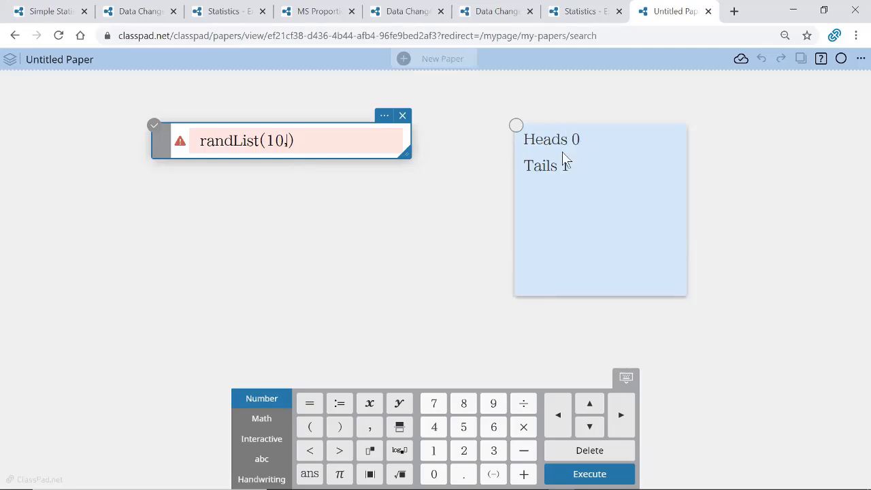
left_click(438, 138)
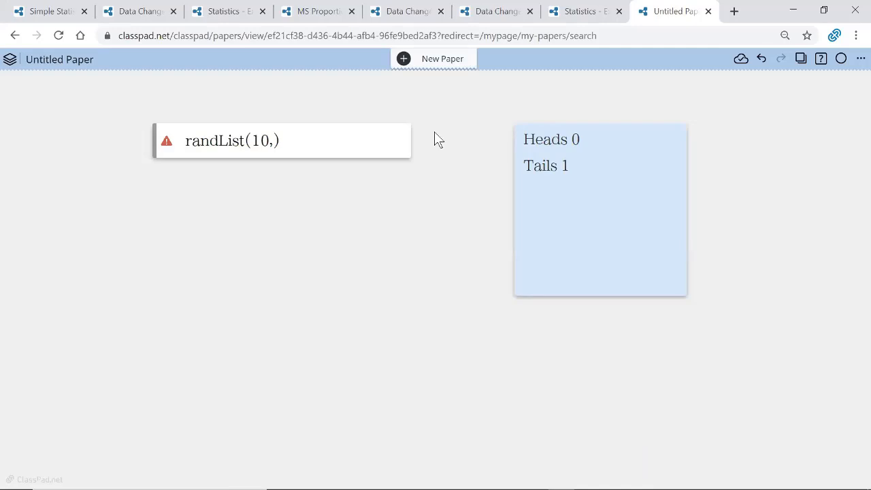
left_click(275, 141)
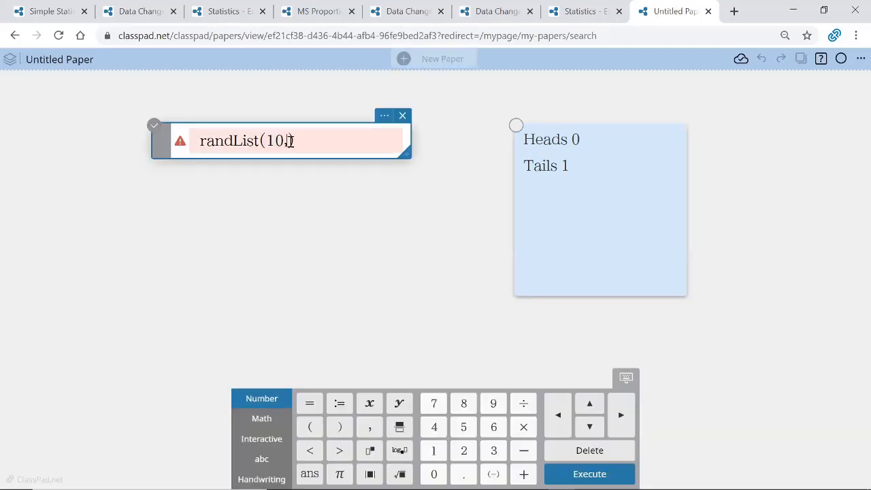
type("0)")
type(",")
type("1")
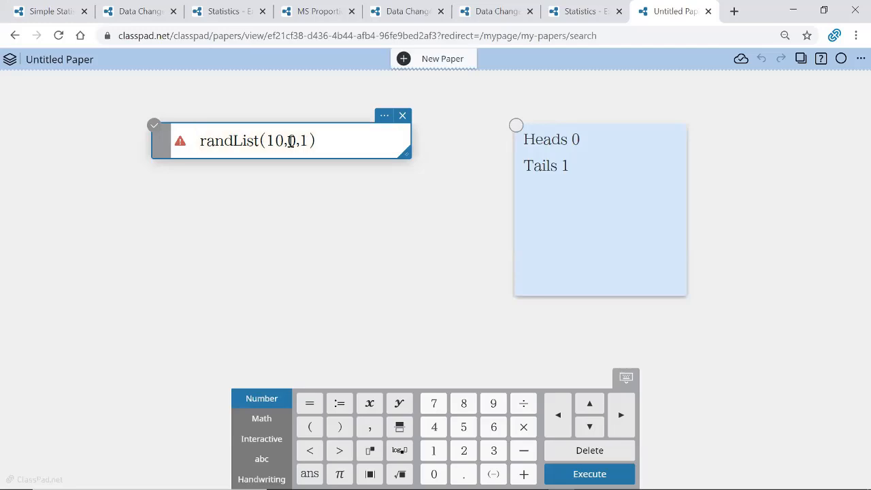
key("Return")
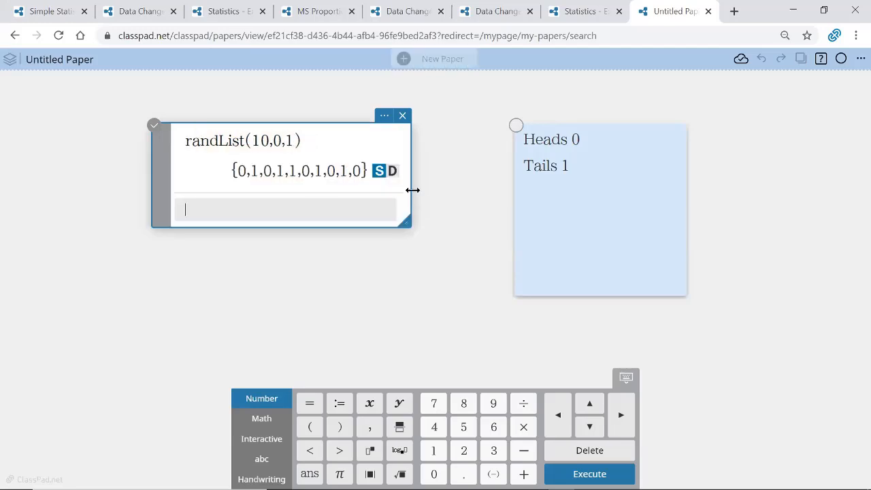
left_click_drag(413, 190, 480, 190)
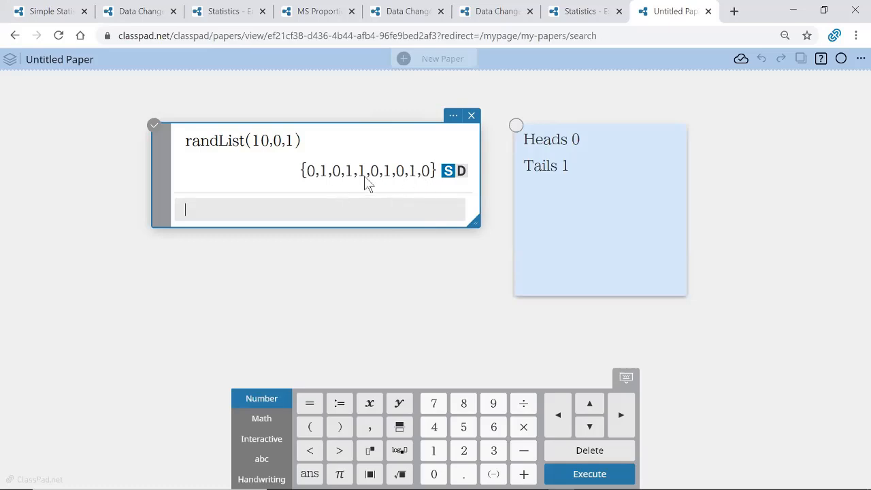
left_click_drag(390, 131, 268, 115)
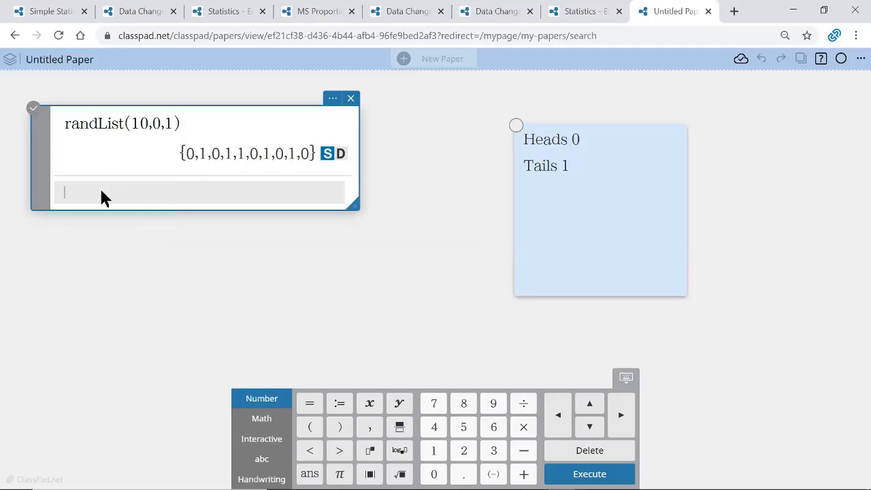
Evaluate Coin:=randList(10,0,1) in the calculation note and place the Heads/Tails text note below it
type("Coin=rand")
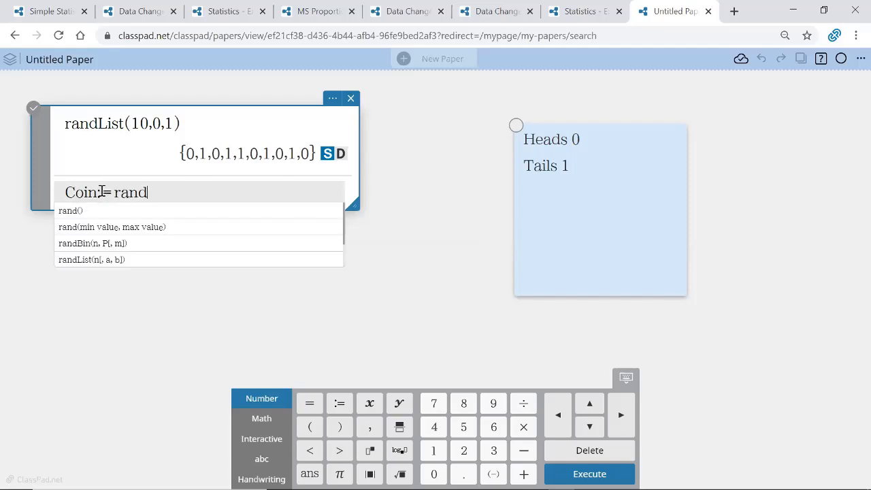
type("List(")
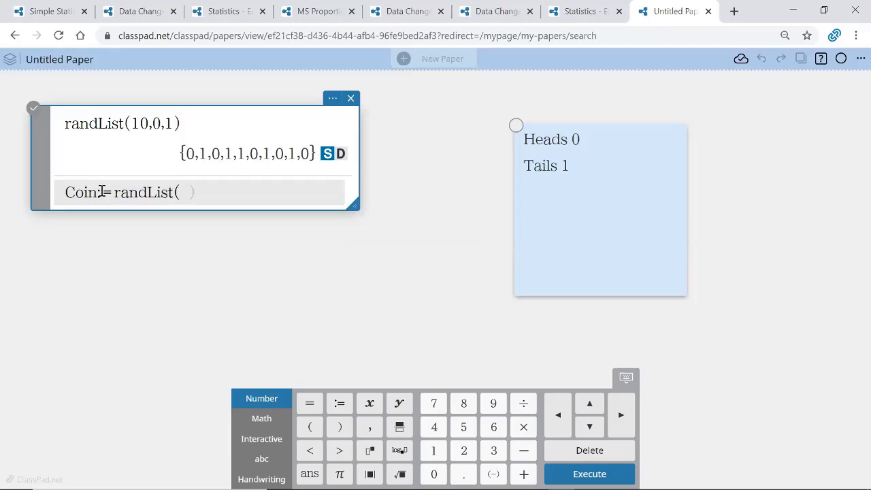
type("10,0,1")
key("Return")
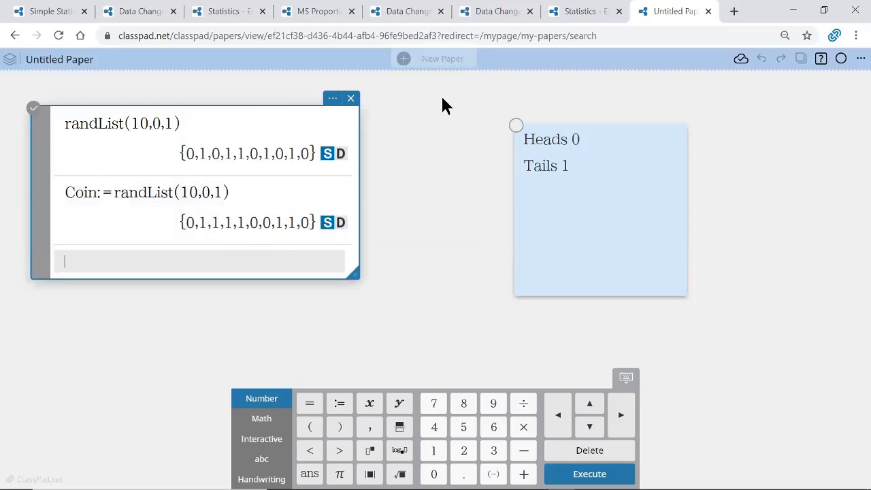
left_click(422, 128)
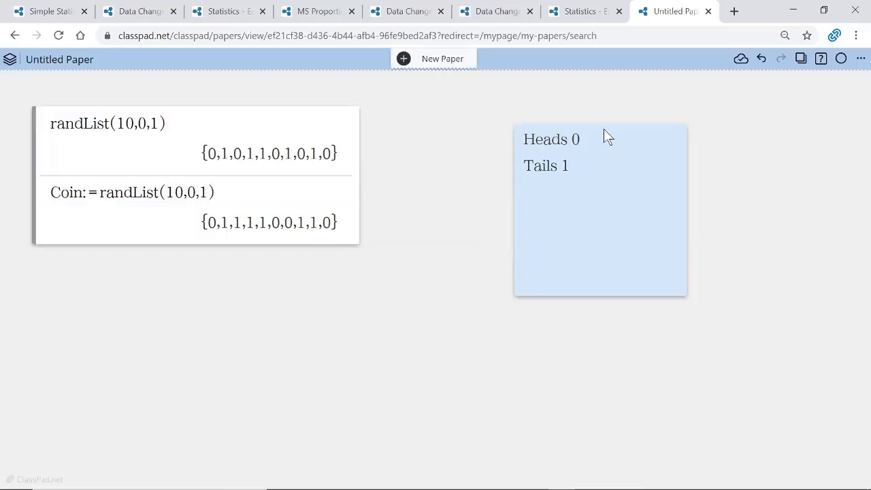
left_click_drag(604, 136, 157, 308)
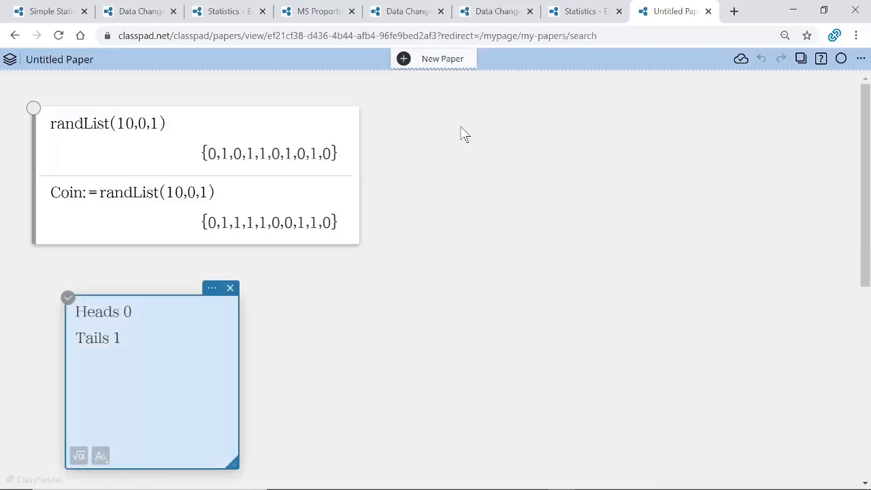
left_click(463, 132)
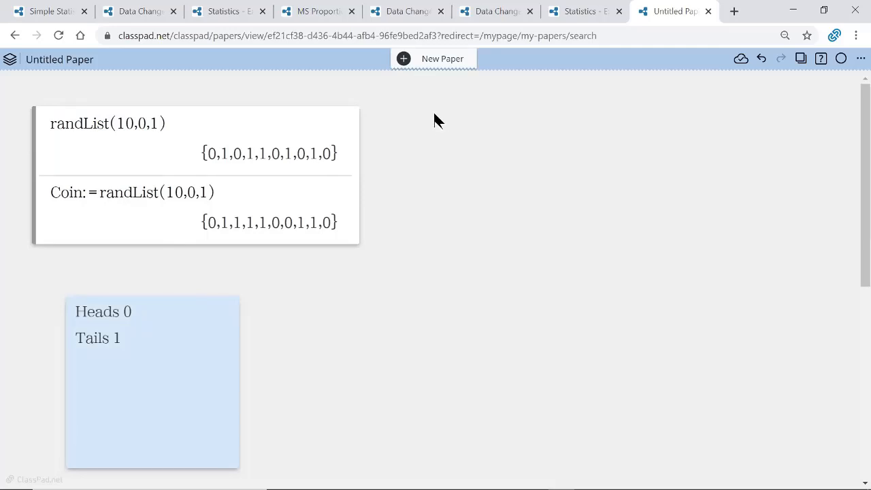
Insert a statistics table beside the calculation note and name column A Coin to load the stored list
left_click(436, 121)
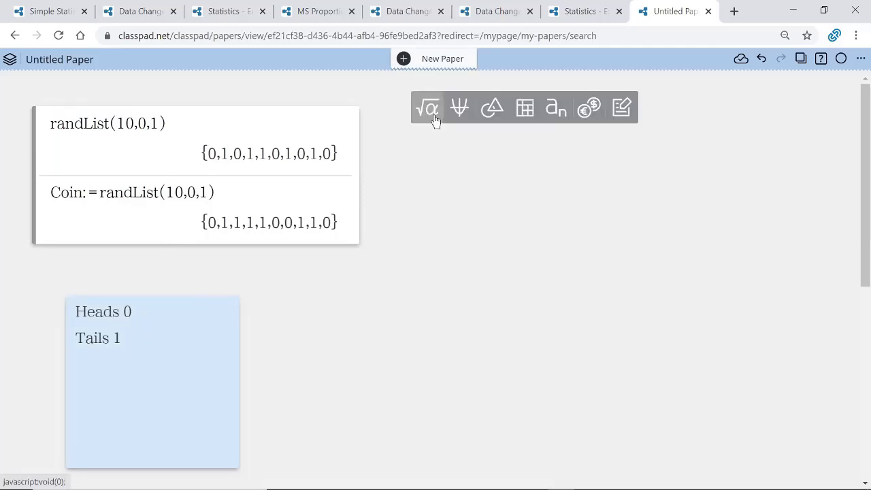
left_click(522, 120)
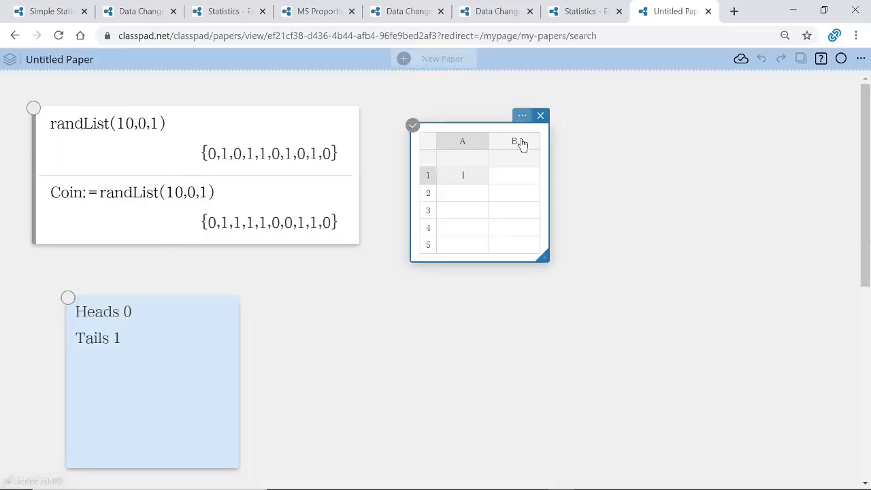
left_click(473, 161)
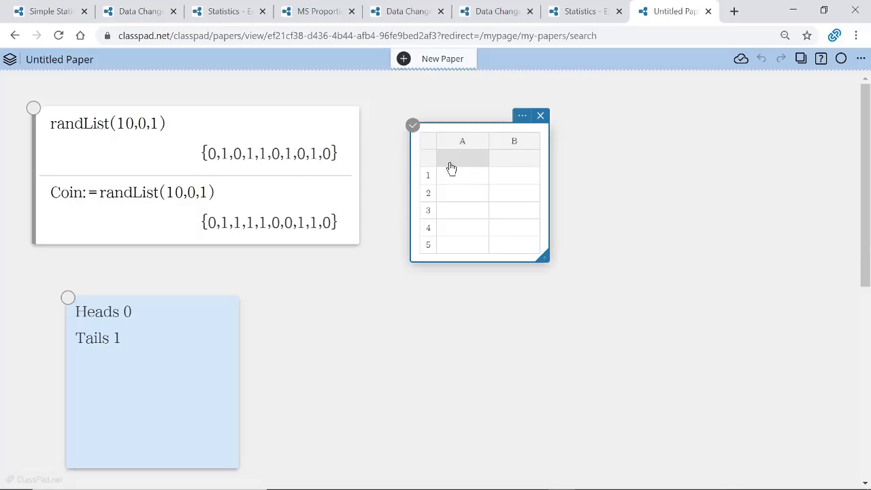
type("Coin")
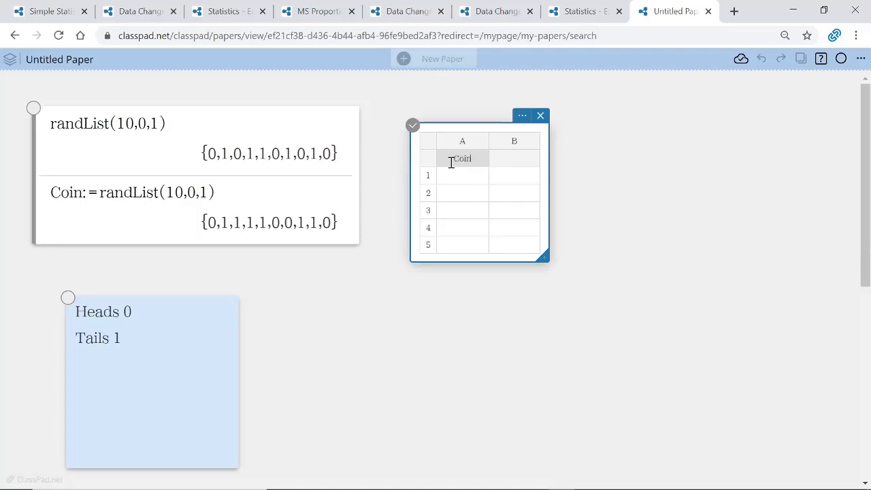
key("Return")
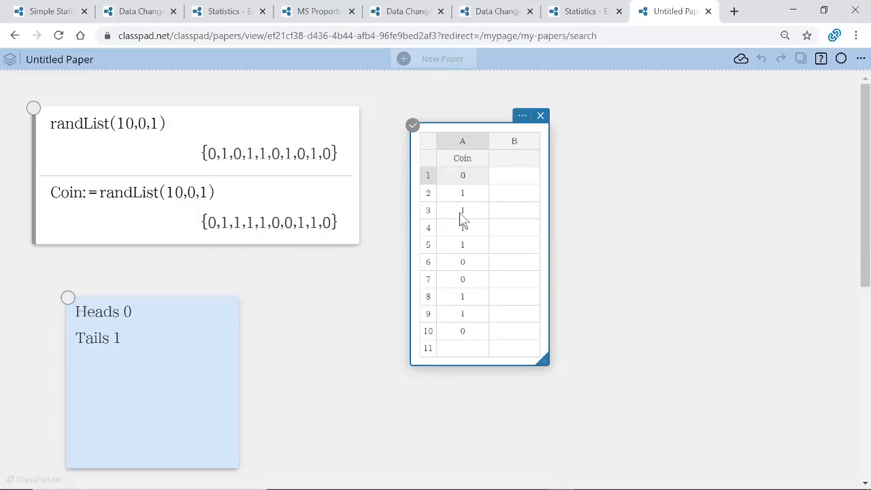
Create a histogram from the table's Coin column
left_click(469, 144)
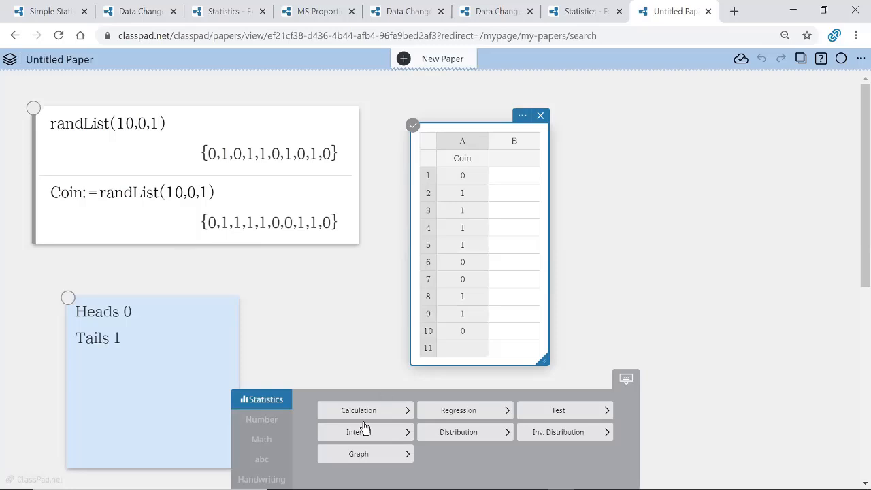
left_click(362, 458)
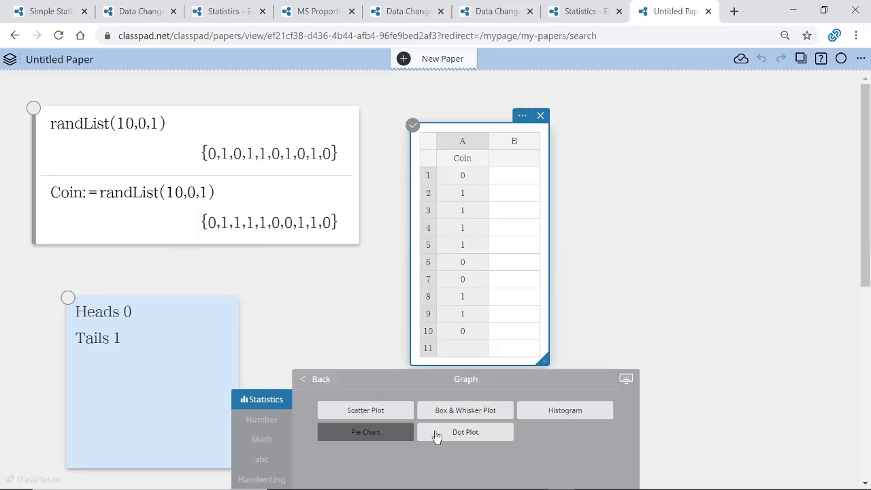
left_click(536, 412)
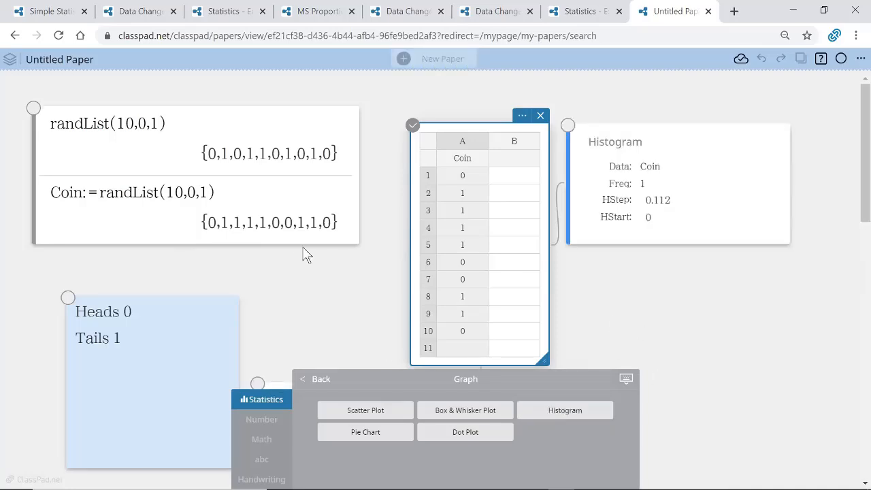
left_click(312, 305)
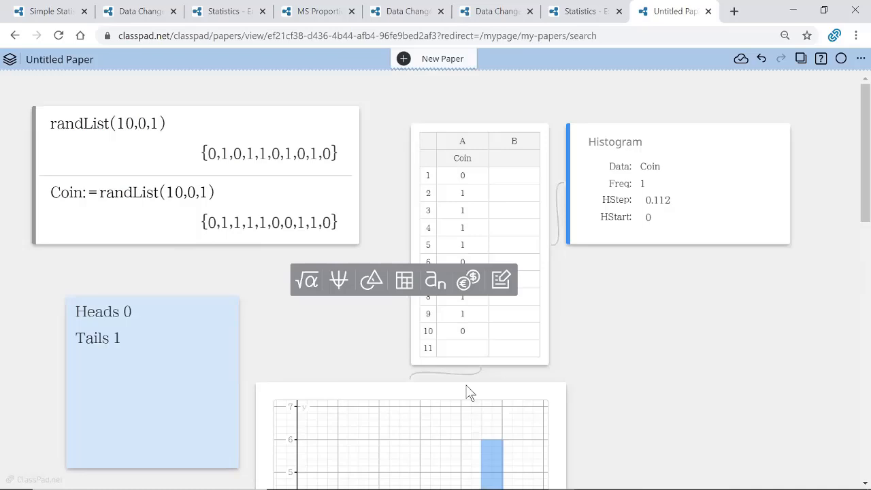
Move the histogram graph up beside the statistics table and shift the table closer to the calculation note
left_click_drag(471, 393, 796, 123)
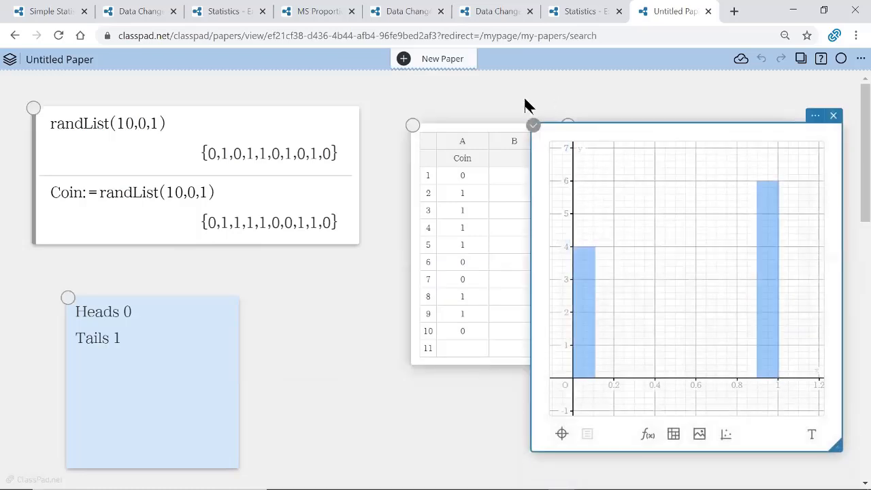
left_click_drag(428, 125, 439, 117)
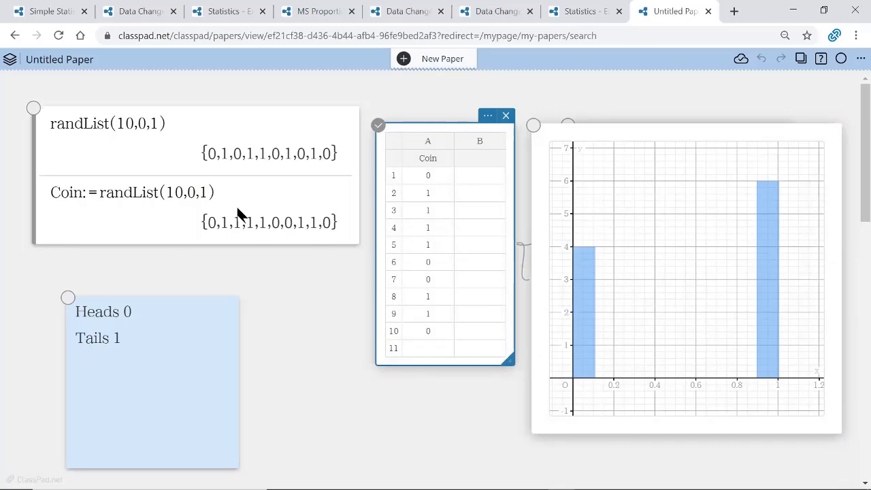
Change the Coin expression to randList(50,0,1), re-evaluate it and look over the statistics table and histogram
left_click(182, 192)
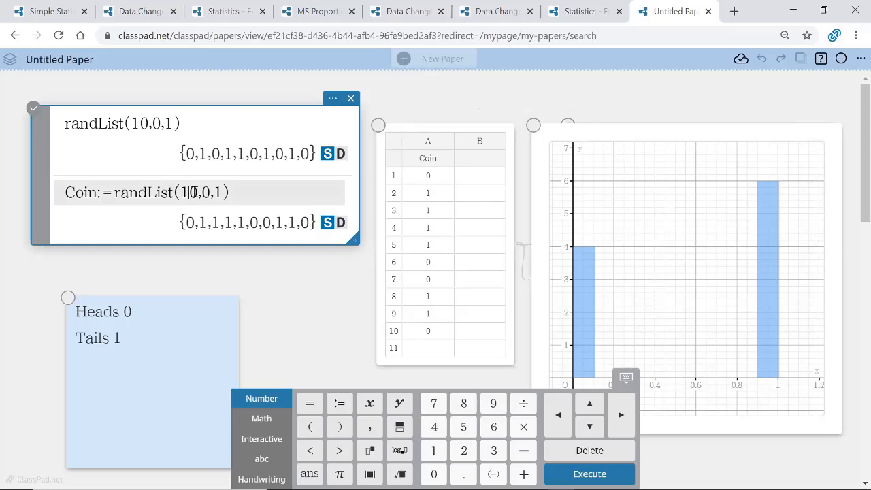
key("BackSpace")
type("5")
key("Return")
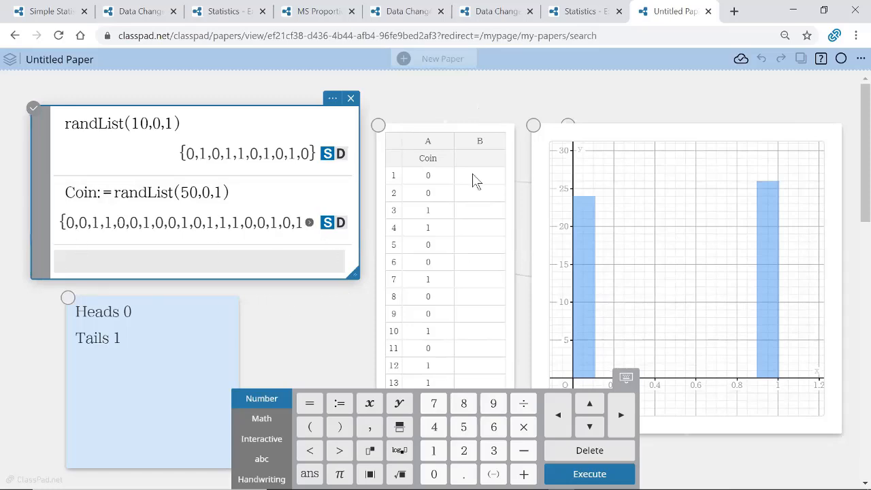
scroll(493, 275, "down", 3)
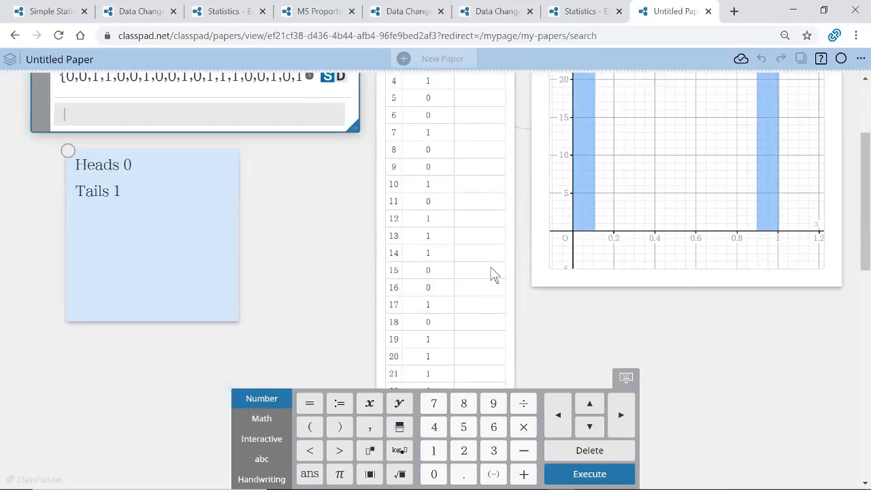
scroll(493, 273, "up", 3)
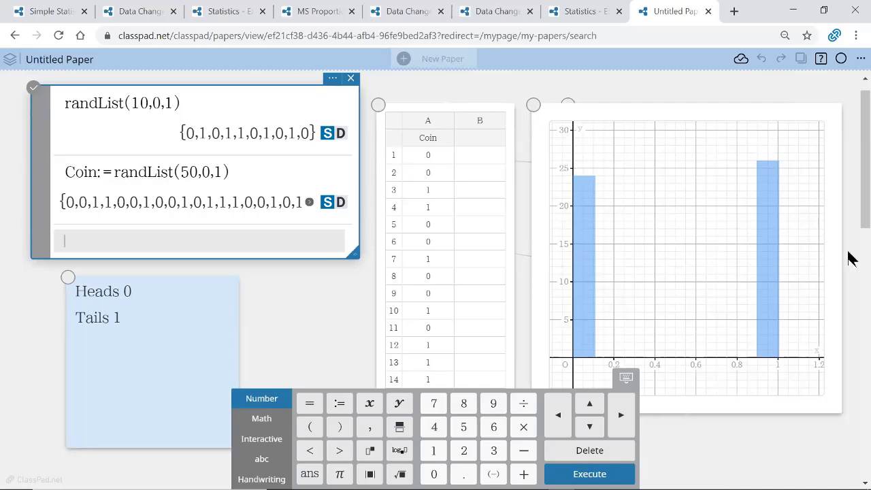
Insert a new calculation note below the coin simulation and execute d1:=(10,1,6) in it
scroll(317, 344, "down", 15)
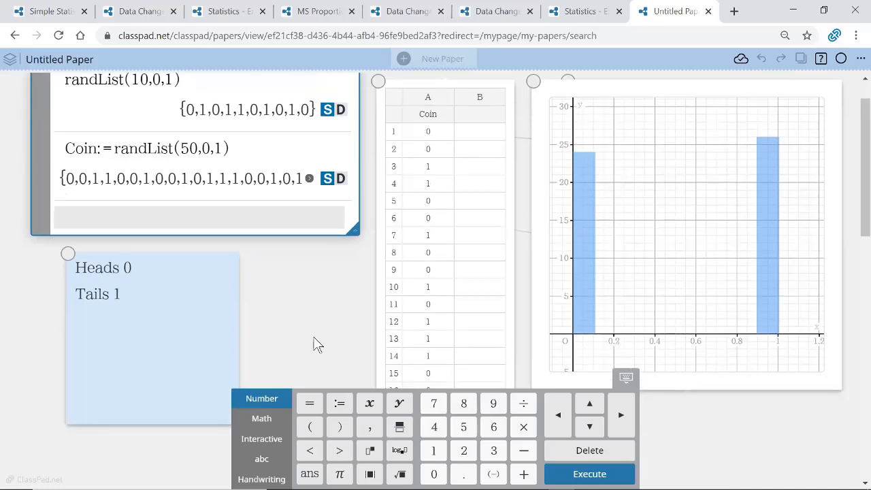
scroll(314, 338, "down", 3)
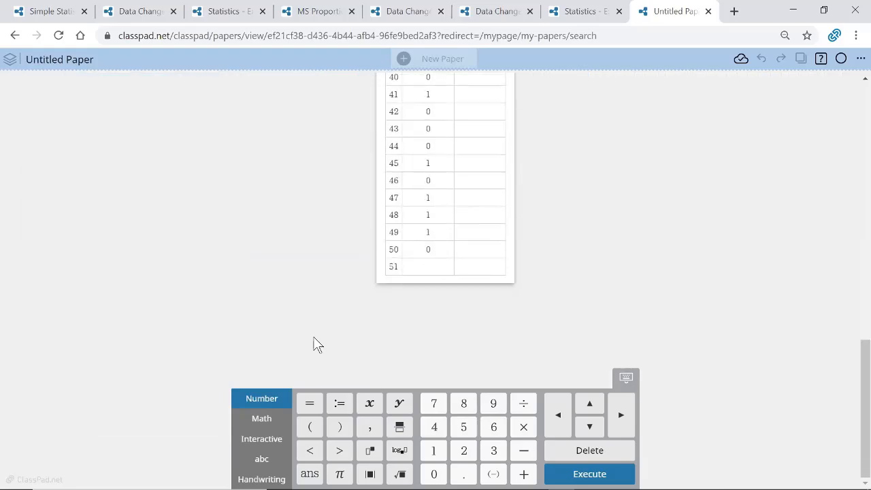
left_click(46, 325)
left_click(45, 326)
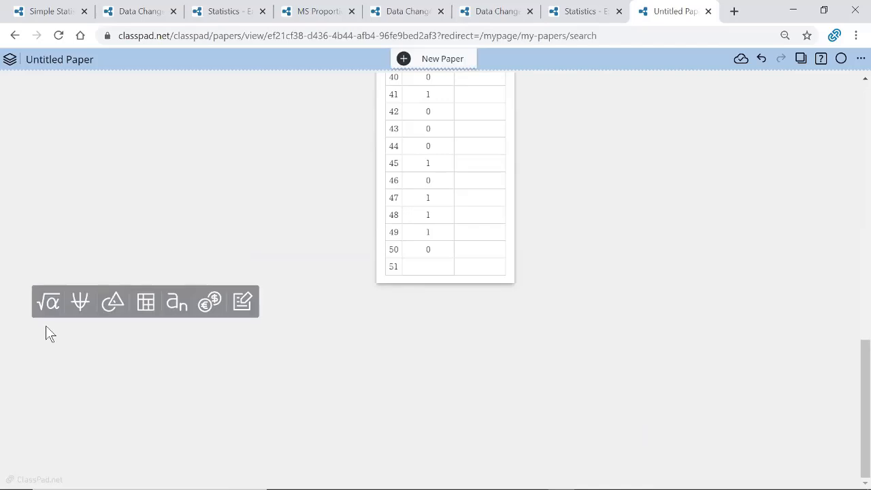
left_click(59, 310)
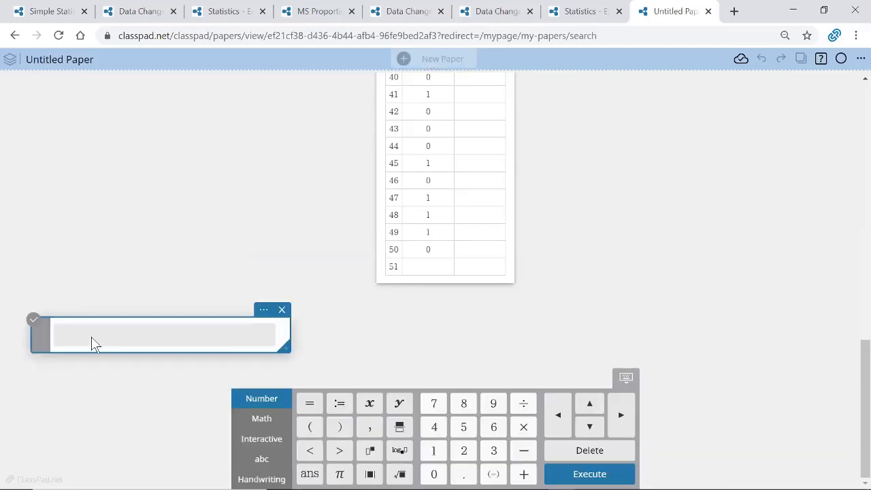
type("d")
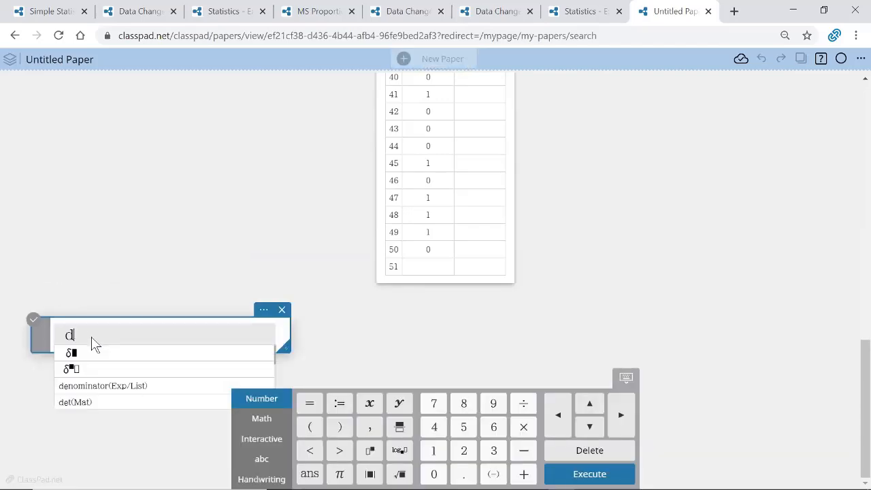
type("1:=")
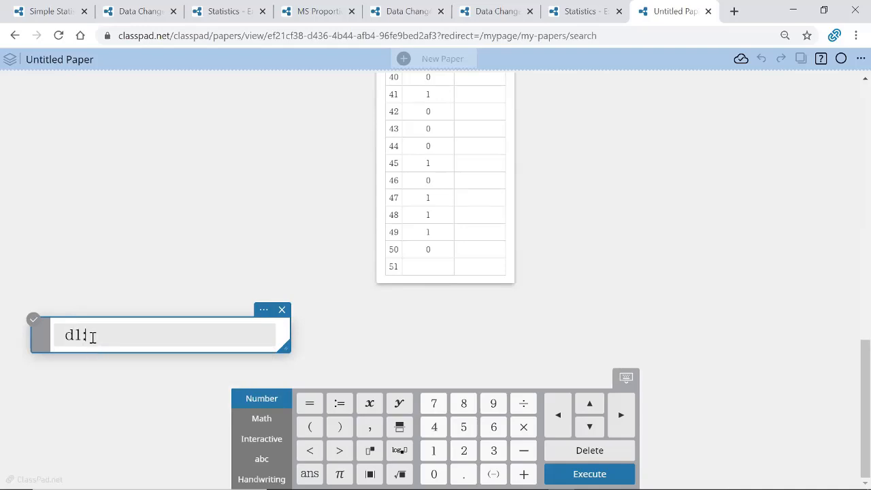
type("(10")
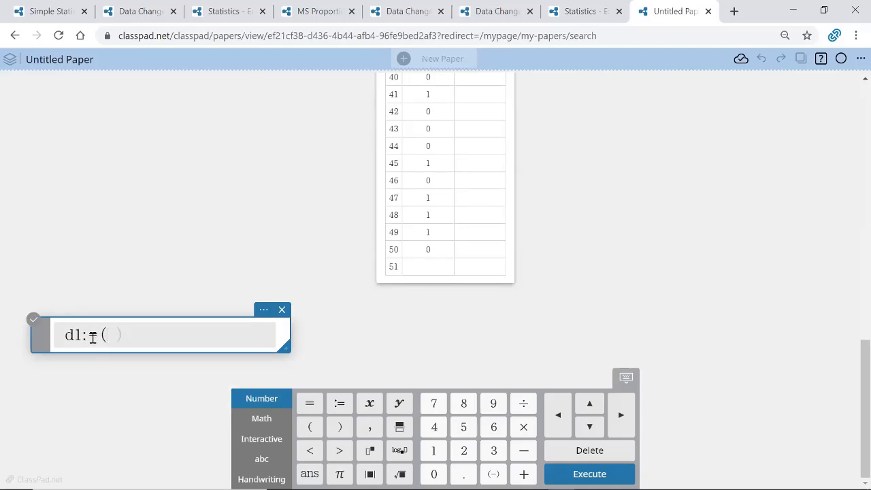
type(",1,6")
key("Return")
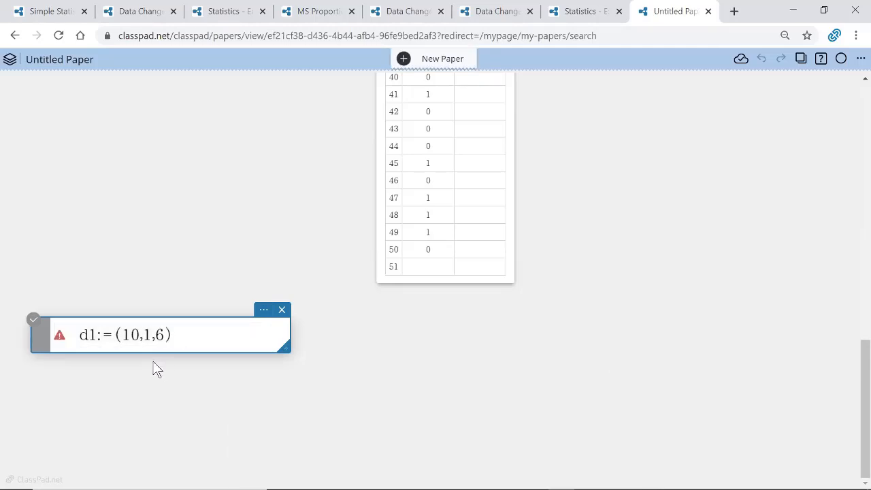
Correct the d1 expression to d1:=randList(10,1,6) and evaluate it
left_click(116, 335)
type("randLi")
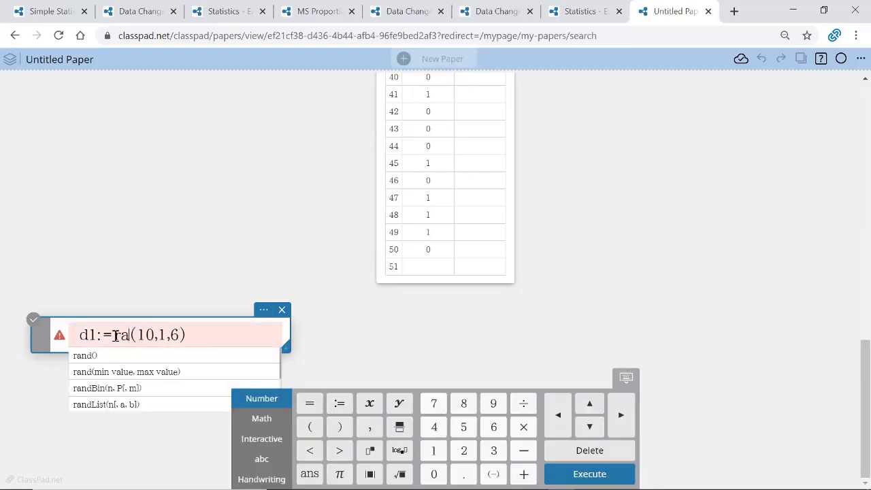
type("st")
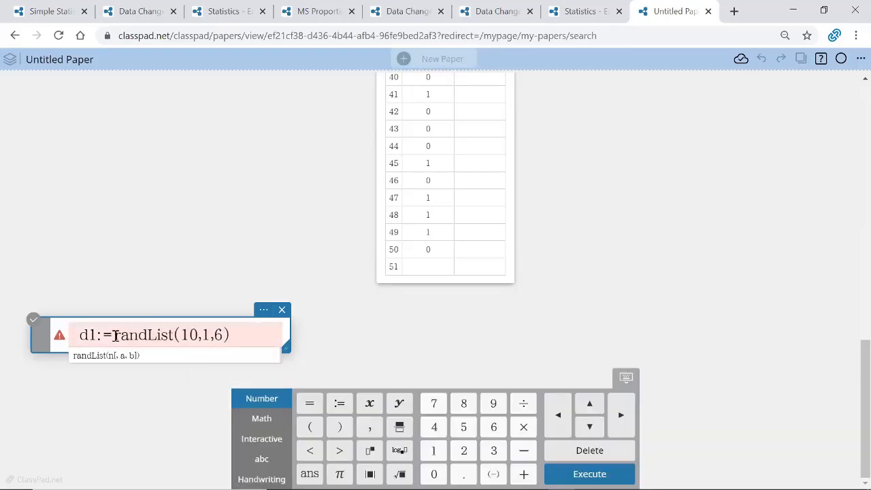
key("Return")
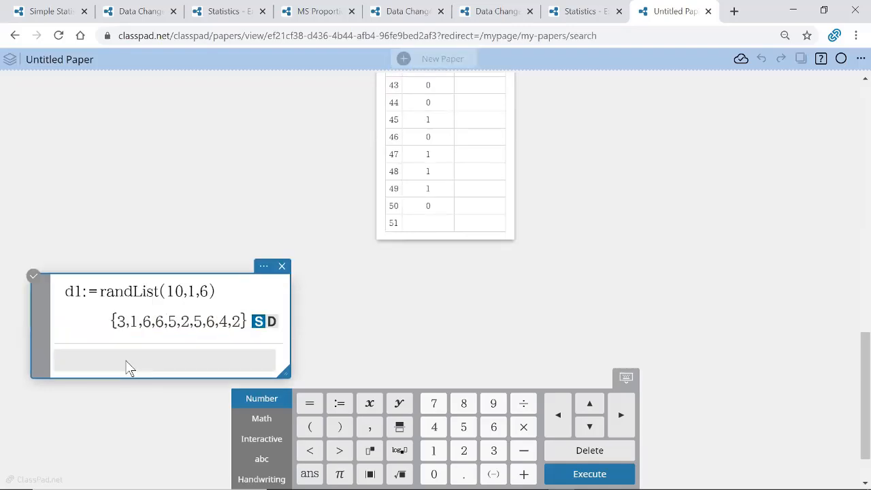
Evaluate d2:=randList(10,1,6) on the next line of the same calculation note
type("d2:=r")
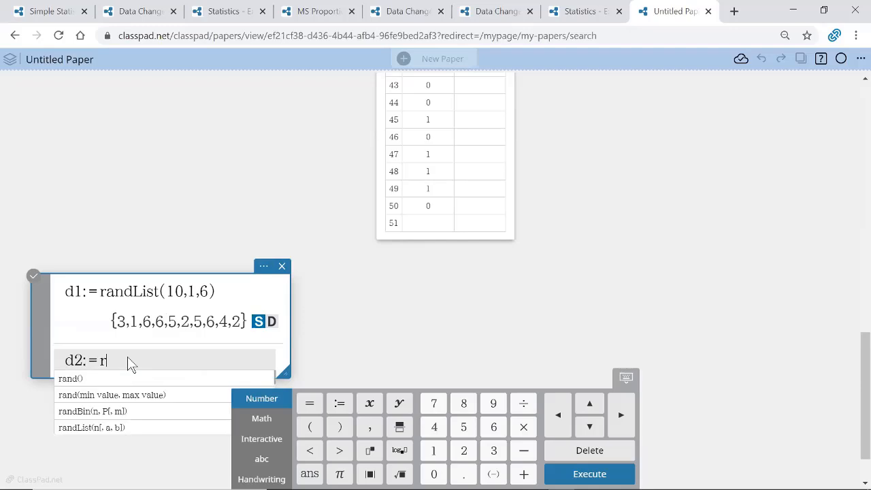
type("andList(")
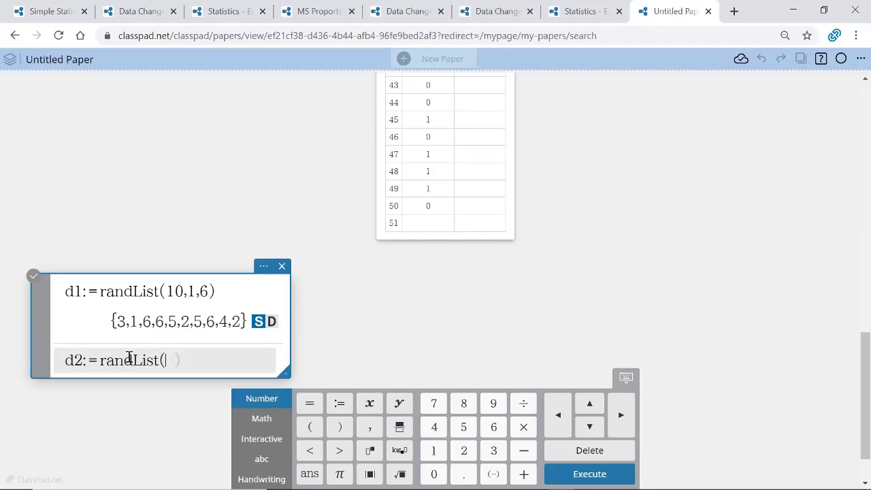
type("10,1,6")
key("Return")
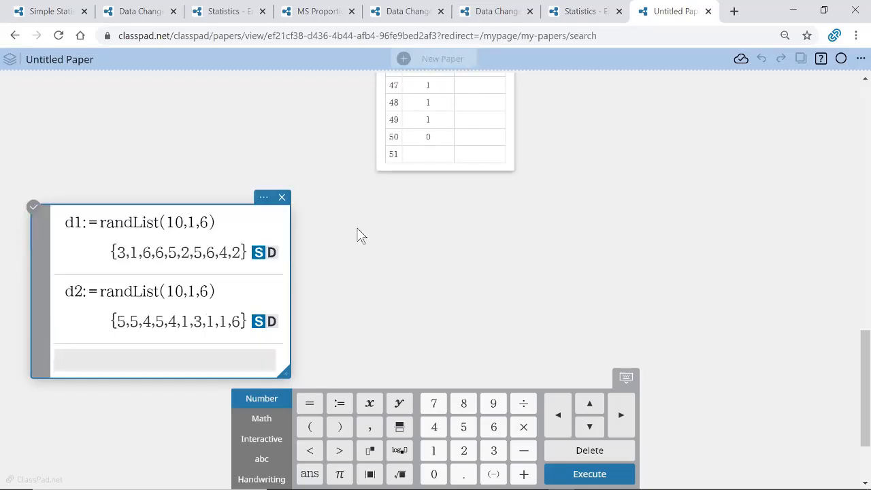
Insert a statistics table close beside the dice calculation note, naming column A d1 and column B d2 to load both lists
left_click(359, 229)
left_click(343, 308)
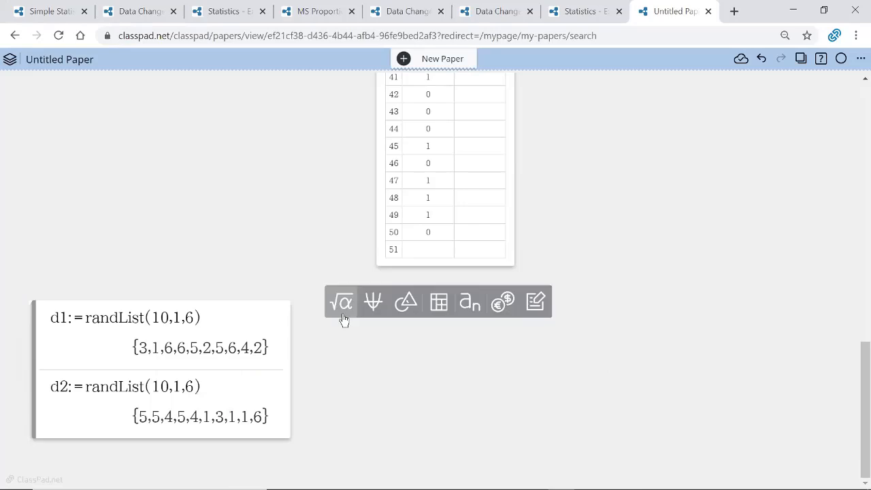
left_click(438, 305)
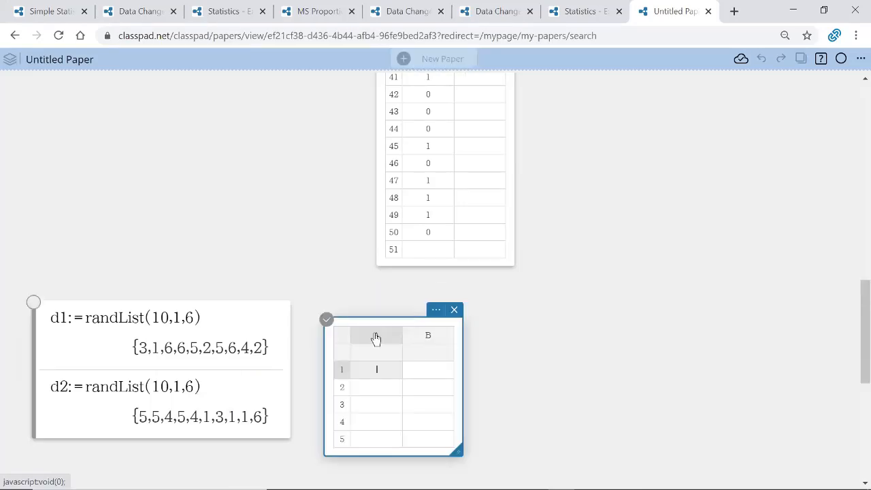
left_click(364, 354)
type("d1")
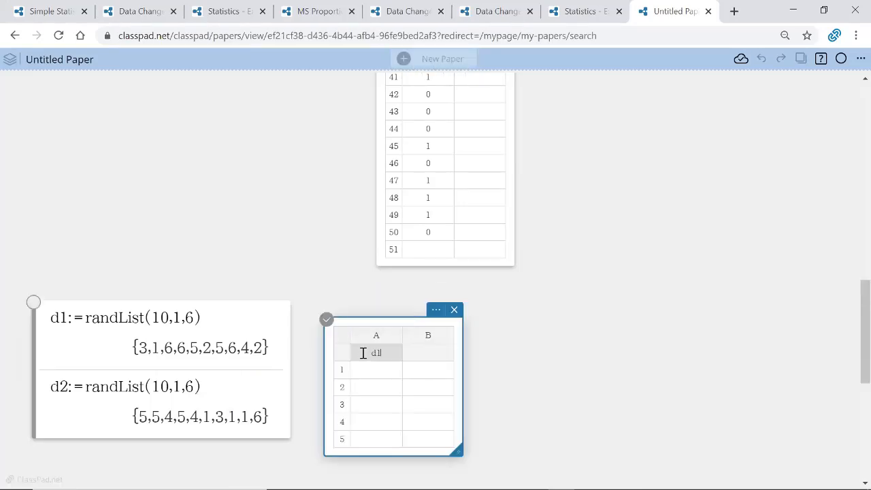
key("Return")
left_click(425, 356)
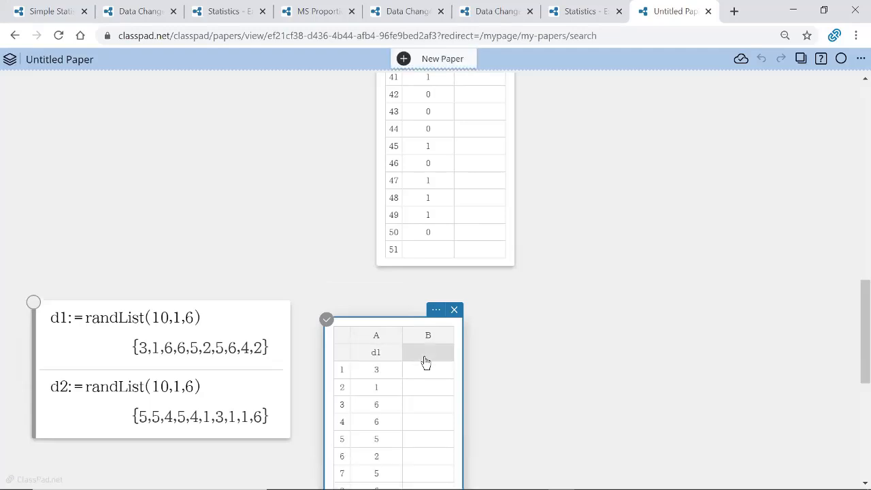
type("d2")
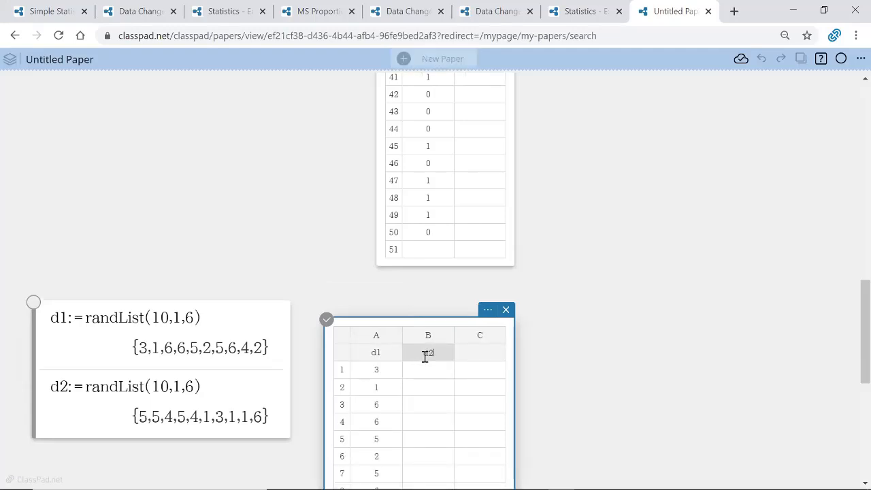
left_click(487, 360)
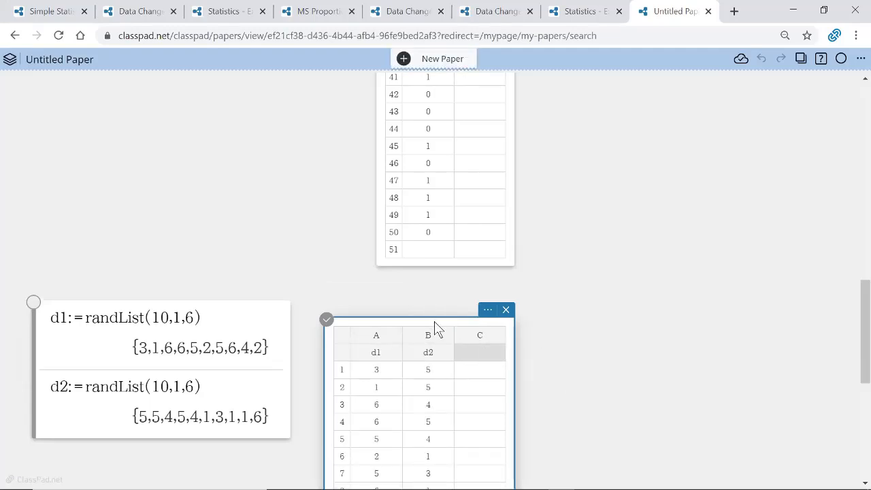
left_click_drag(426, 304, 410, 287)
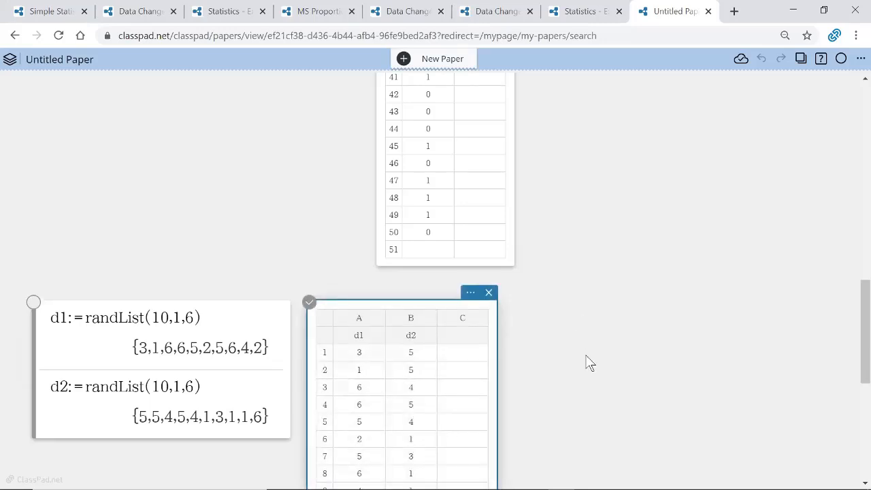
Name column C of the dice table total and enter total:=d1+d2 in the dice calculation note
scroll(590, 363, "down", 3)
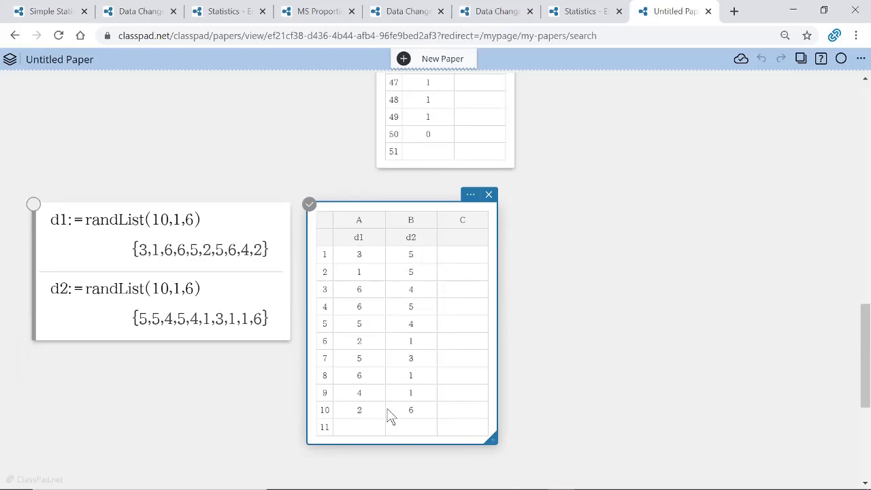
left_click(463, 243)
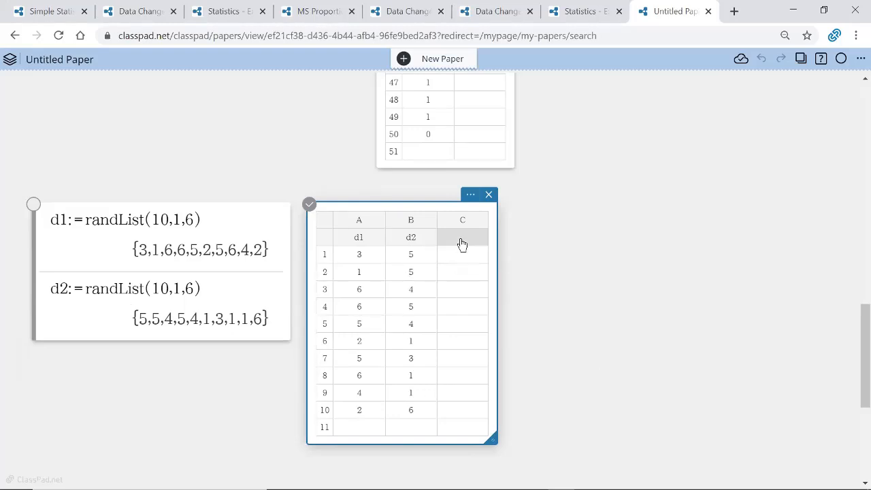
type("total")
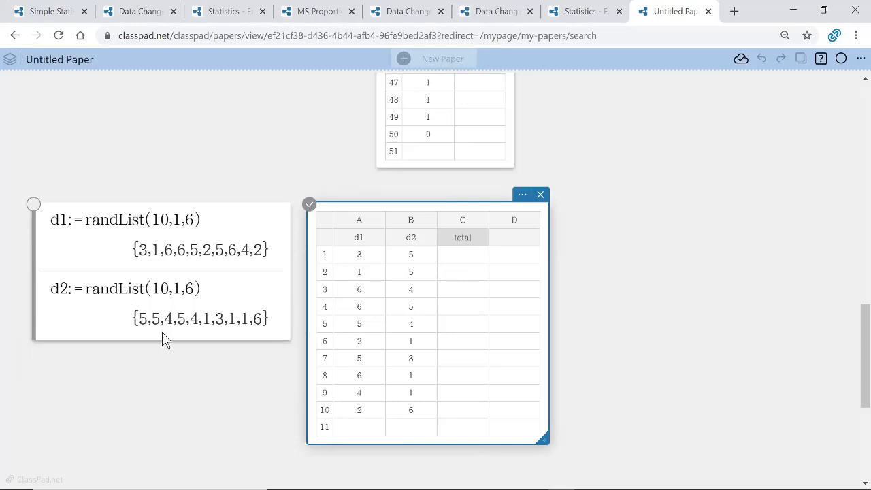
left_click(163, 336)
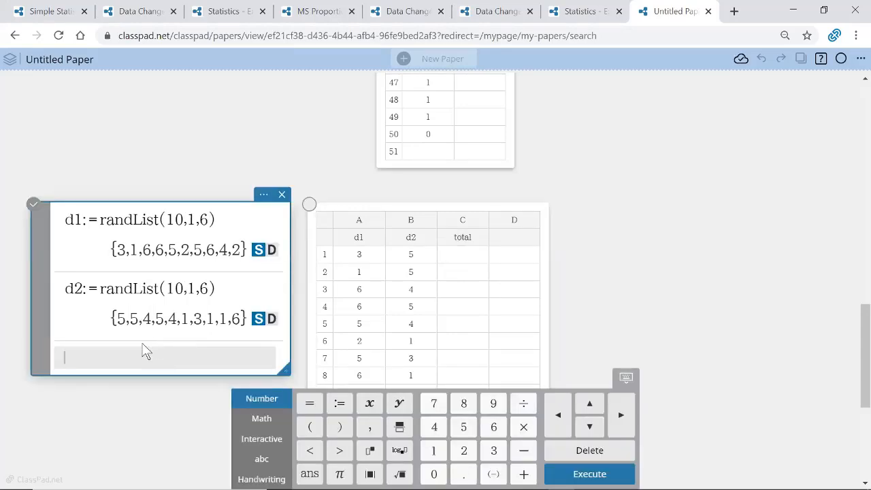
type("total:=d1+d2")
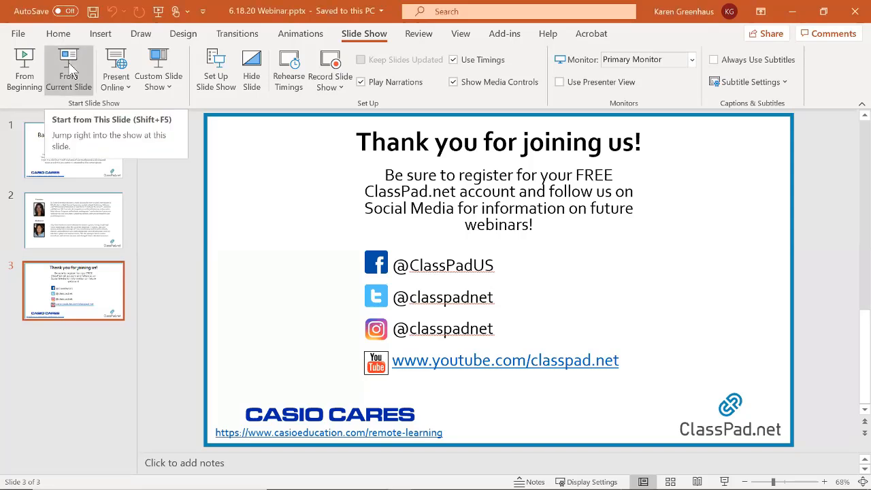
In PowerPoint, start the slide show from the "Thank you for joining us!" slide
left_click(72, 67)
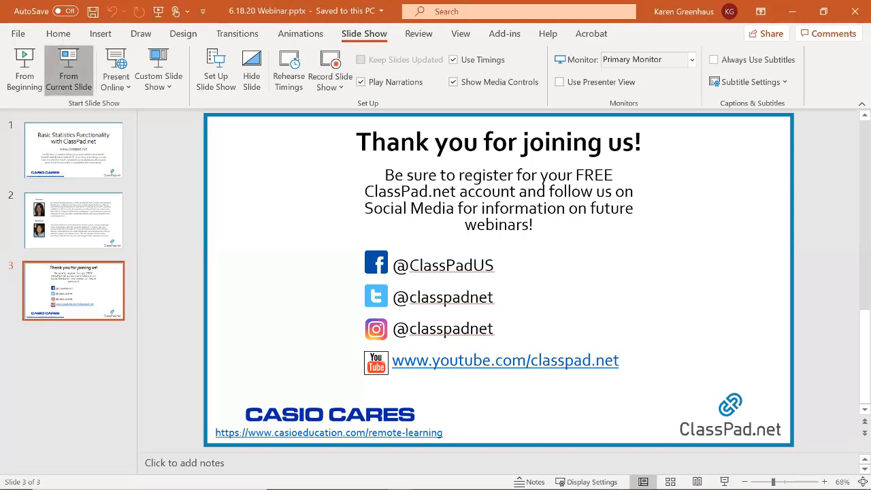